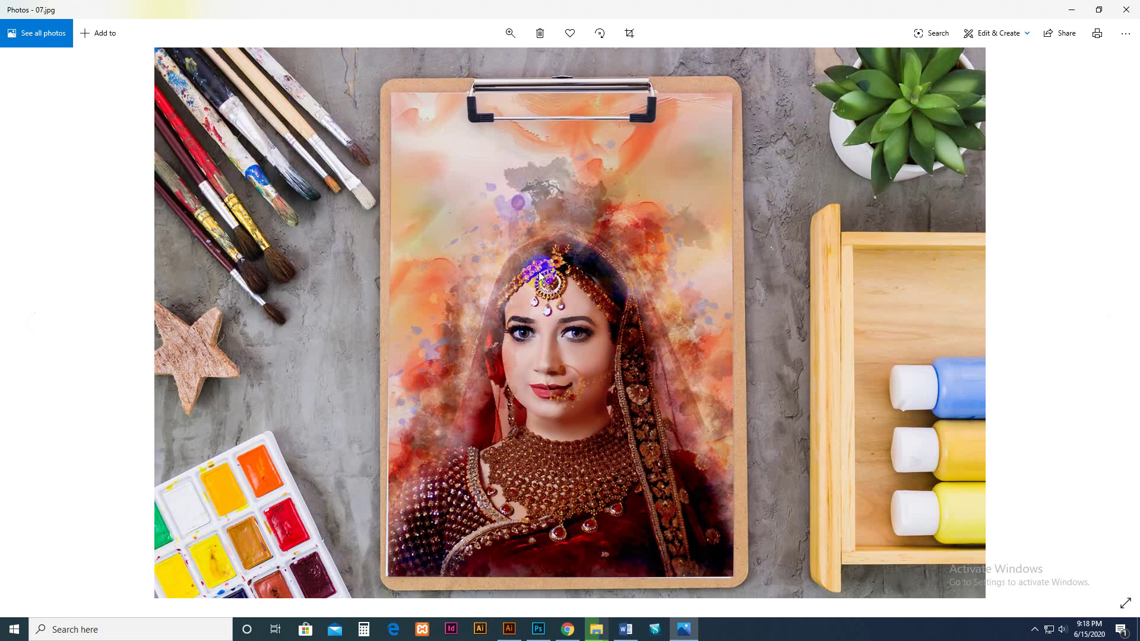
# Look through the watercolor sample images from 07.jpg to Watercolor-pro-8.jpg, examining the man's portrait up close
pyautogui.click(538, 291)
pyautogui.press('Right')
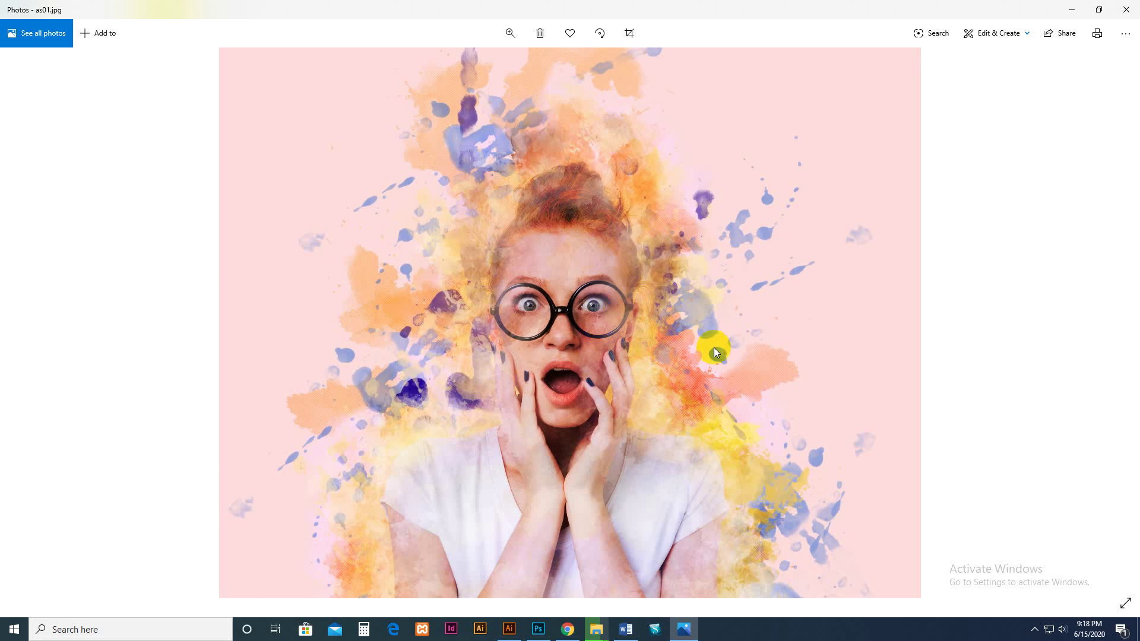
pyautogui.press('Right')
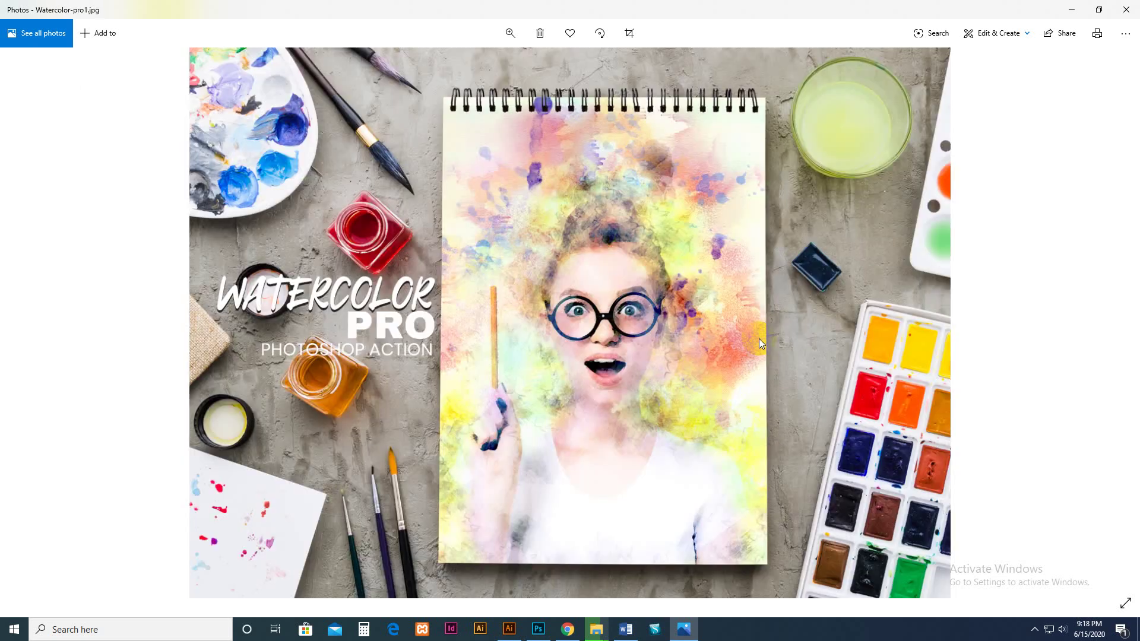
pyautogui.press('Right')
pyautogui.click(401, 287)
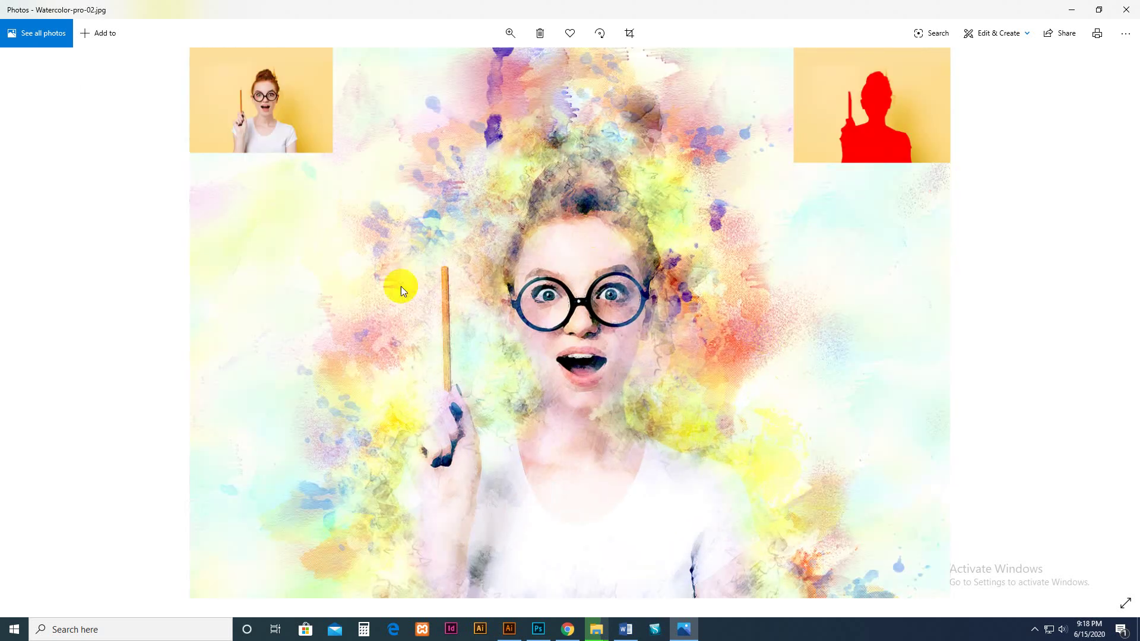
pyautogui.press('Right')
pyautogui.press('Right')
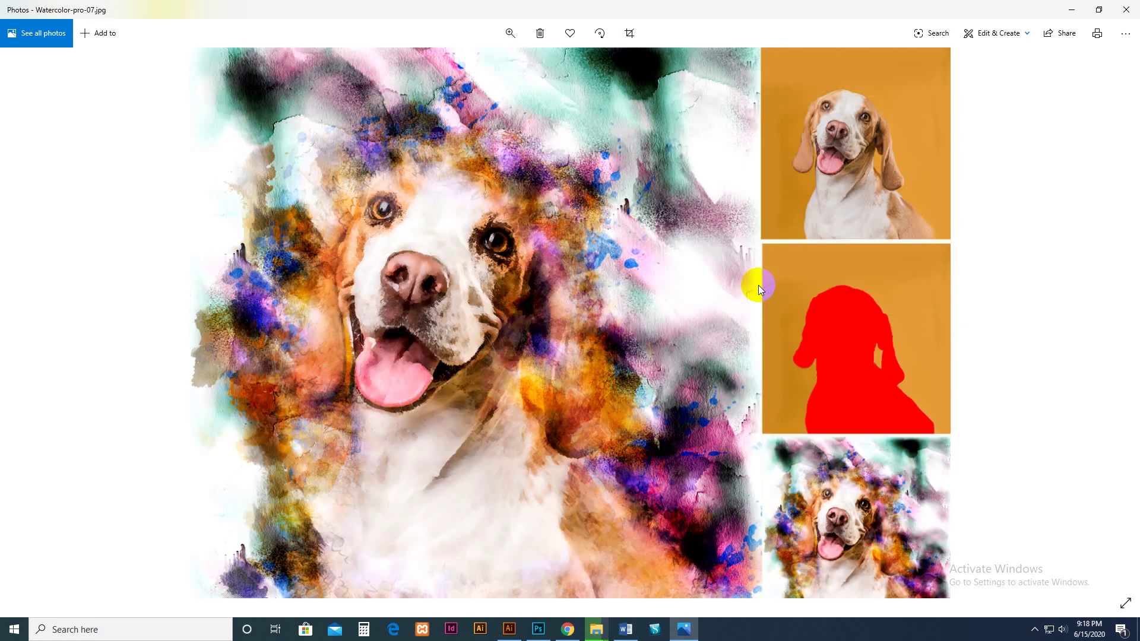
pyautogui.press('Right')
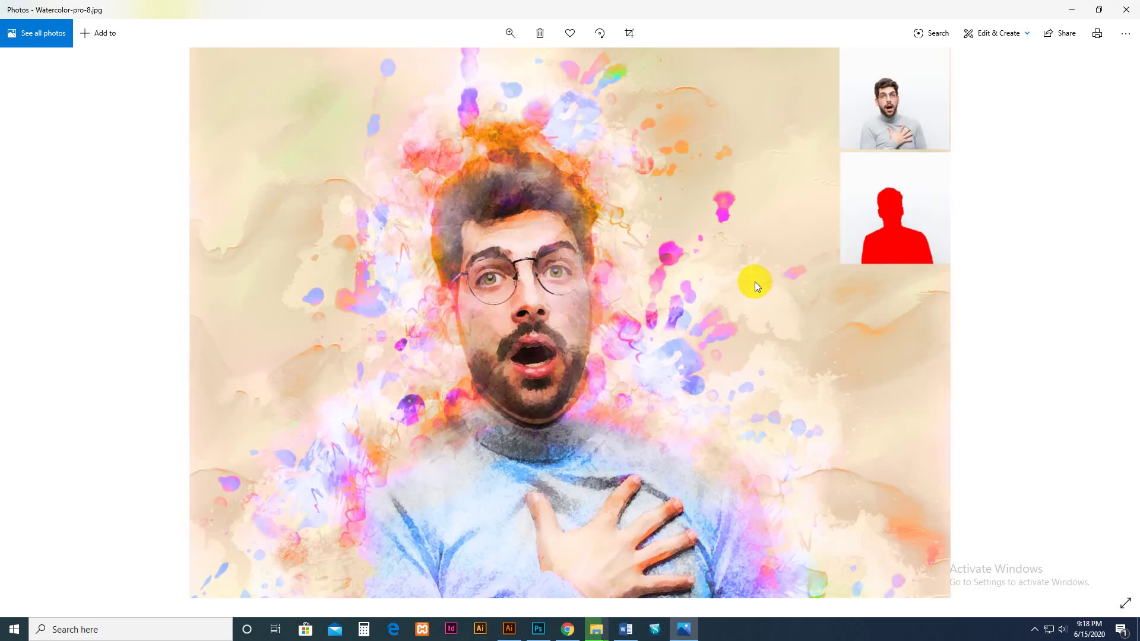
pyautogui.scroll(5, 553, 340)
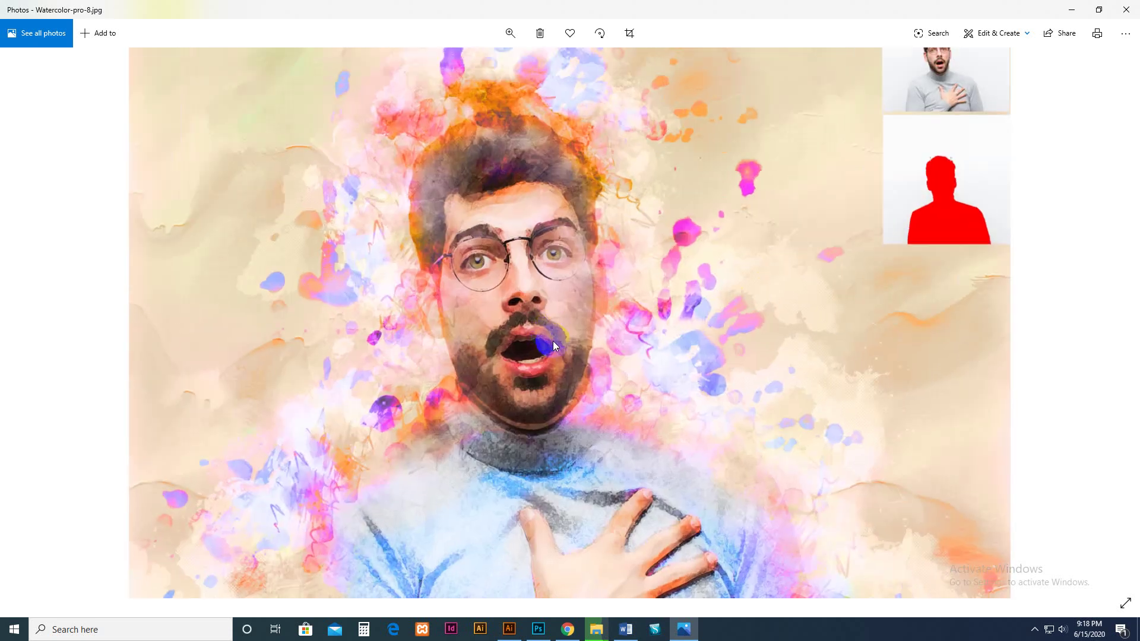
pyautogui.scroll(-5, 648, 361)
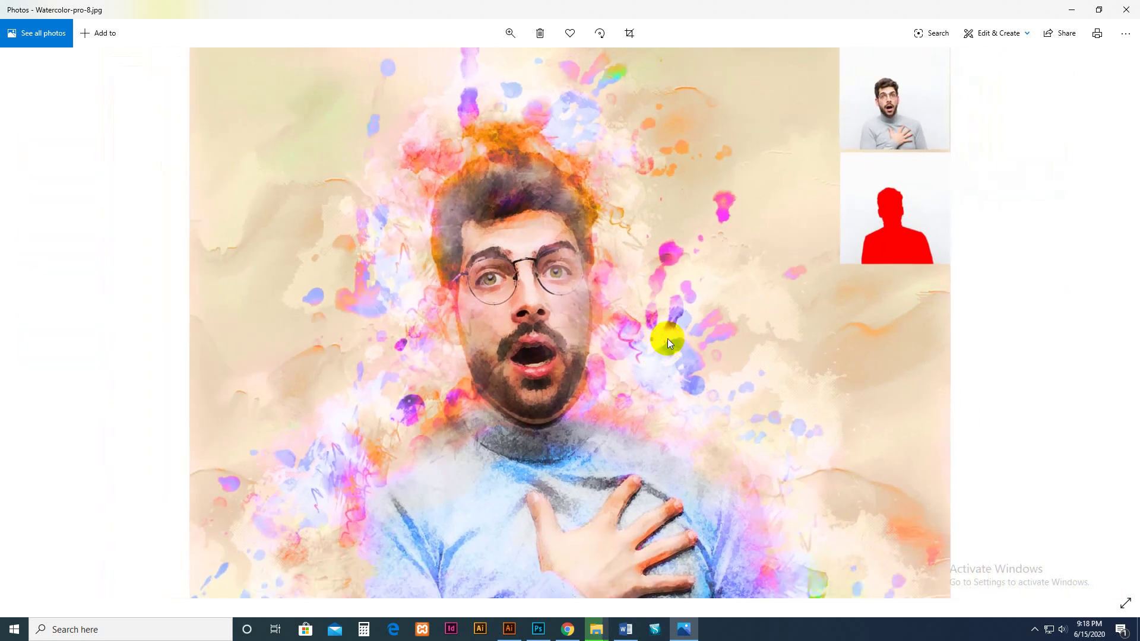
# Browse the remaining dog, canal houses, Taj Mahal, ox cart and football samples, and close the image viewer
pyautogui.press('Right')
pyautogui.press('Right')
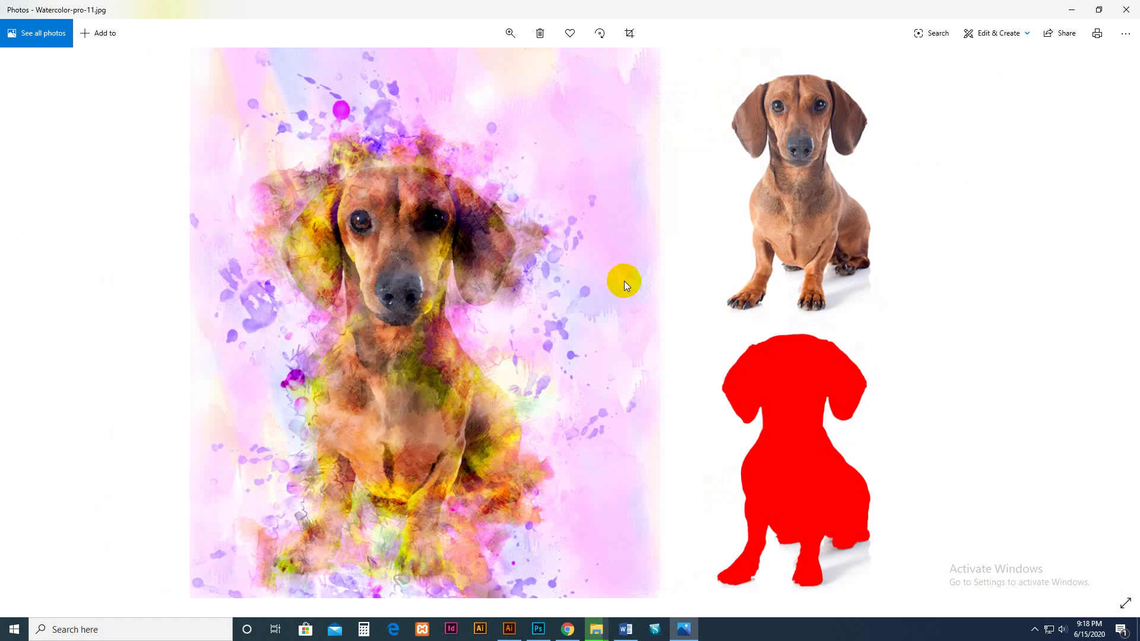
pyautogui.press('Right')
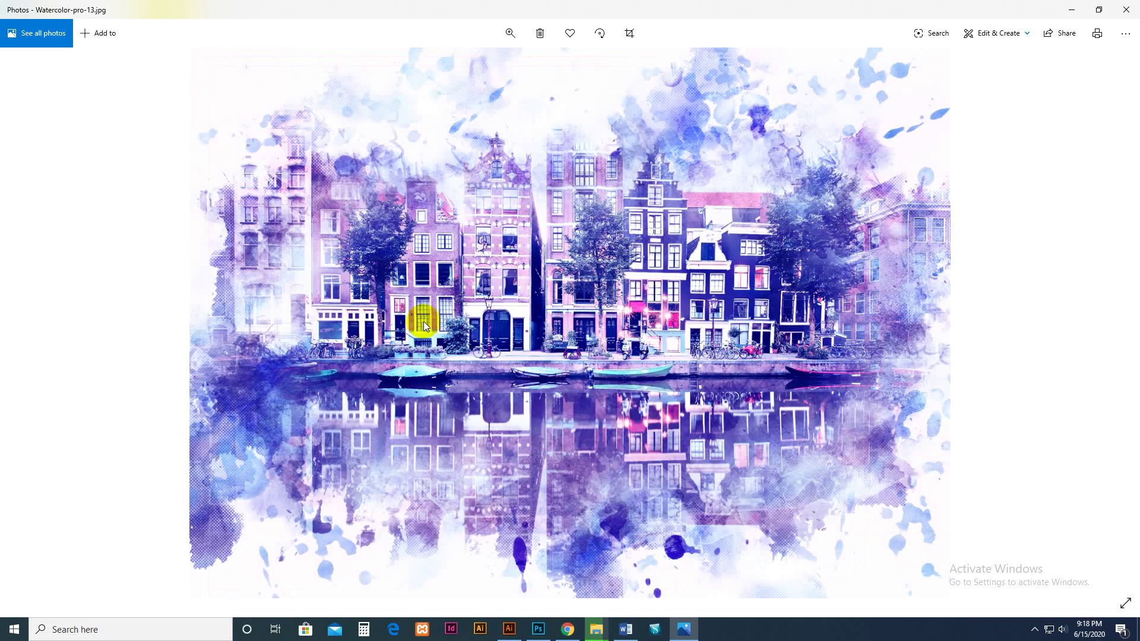
pyautogui.press('Right')
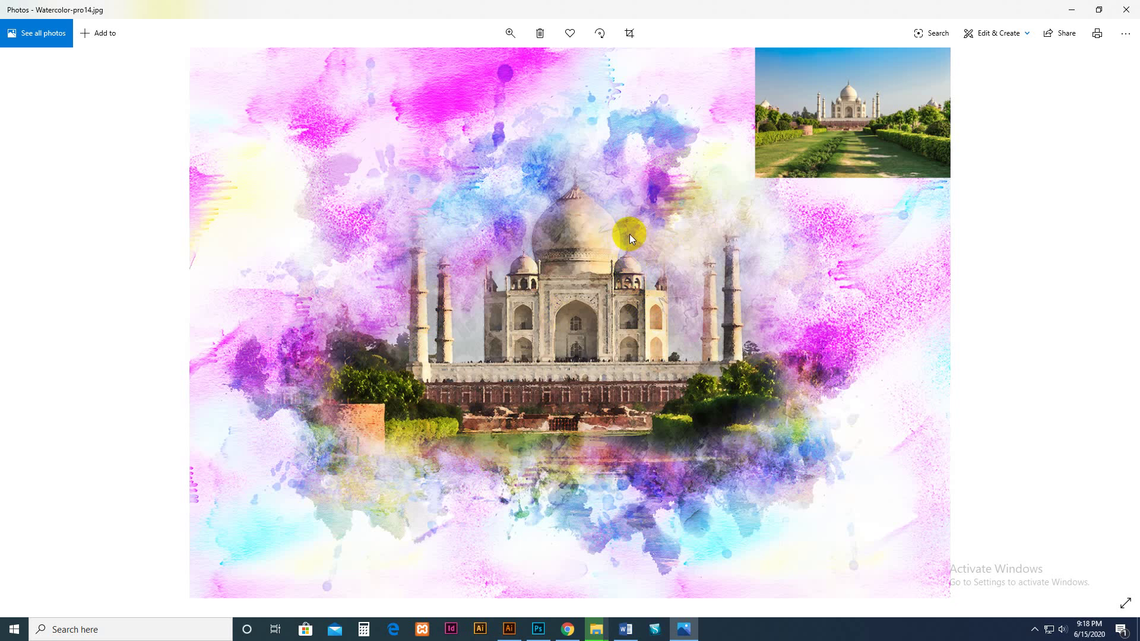
pyautogui.press('Right')
pyautogui.press('Right')
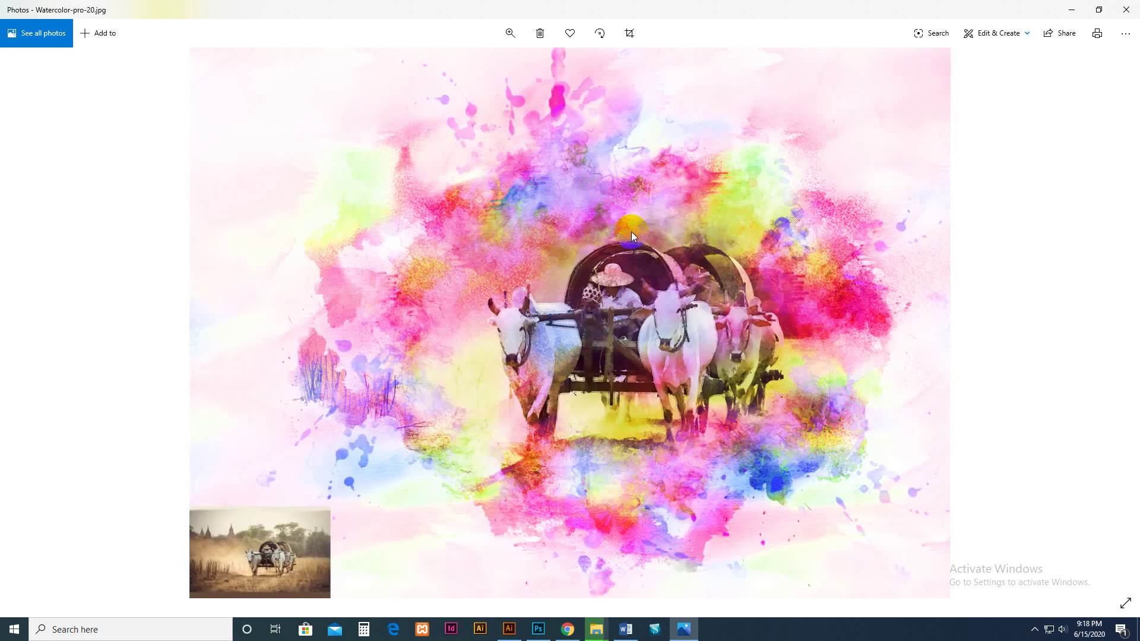
pyautogui.scroll(1, 631, 232)
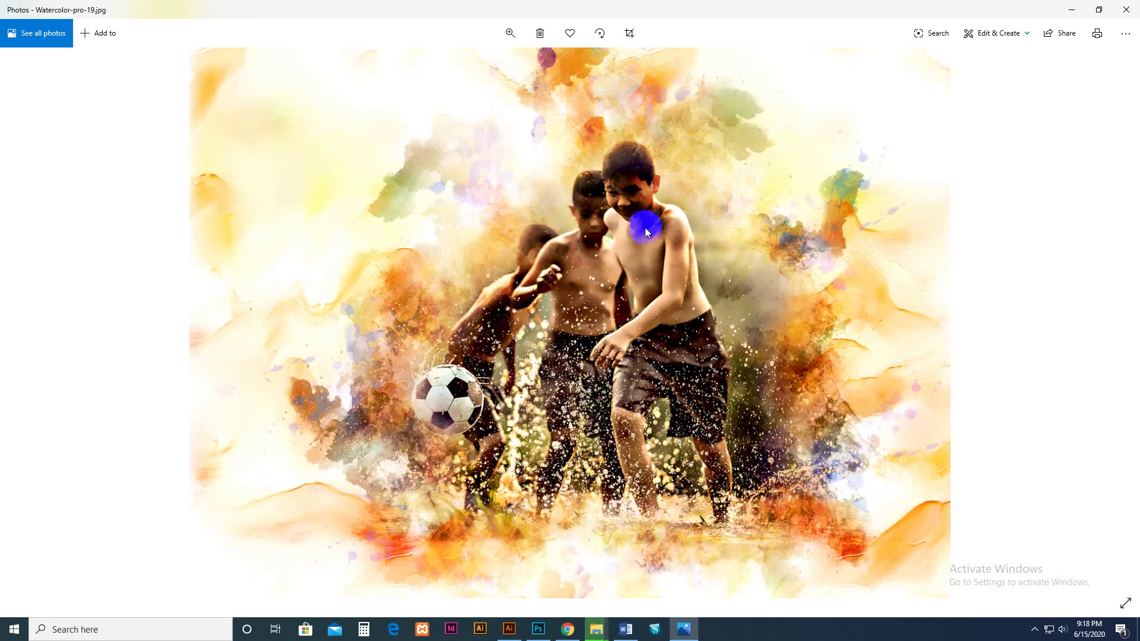
pyautogui.scroll(1, 648, 219)
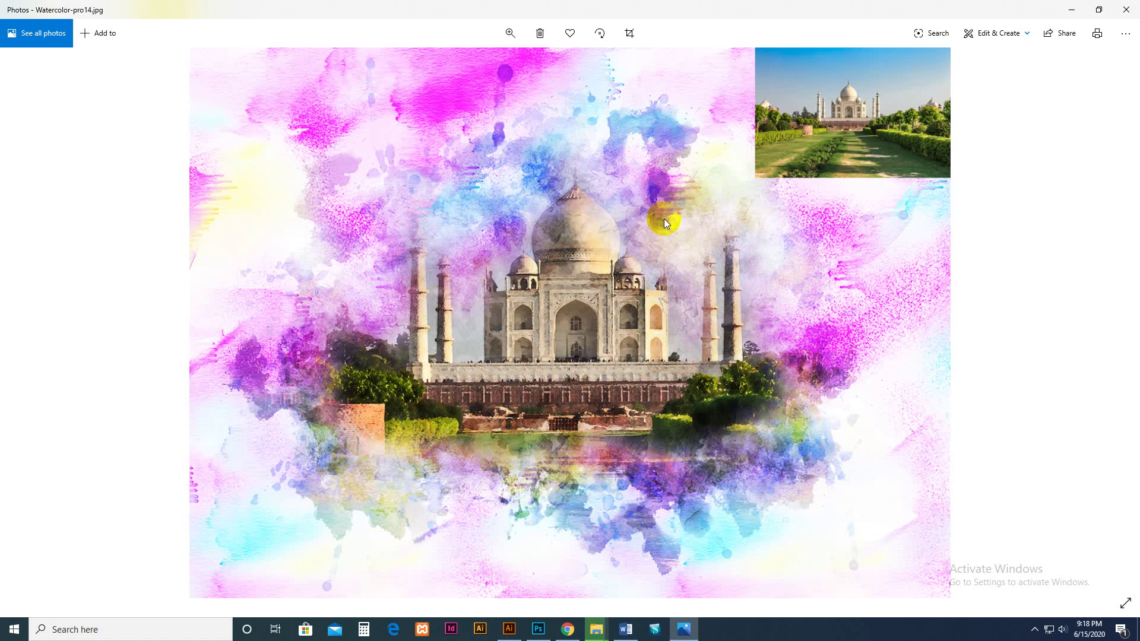
pyautogui.scroll(1, 658, 217)
pyautogui.scroll(1, 657, 218)
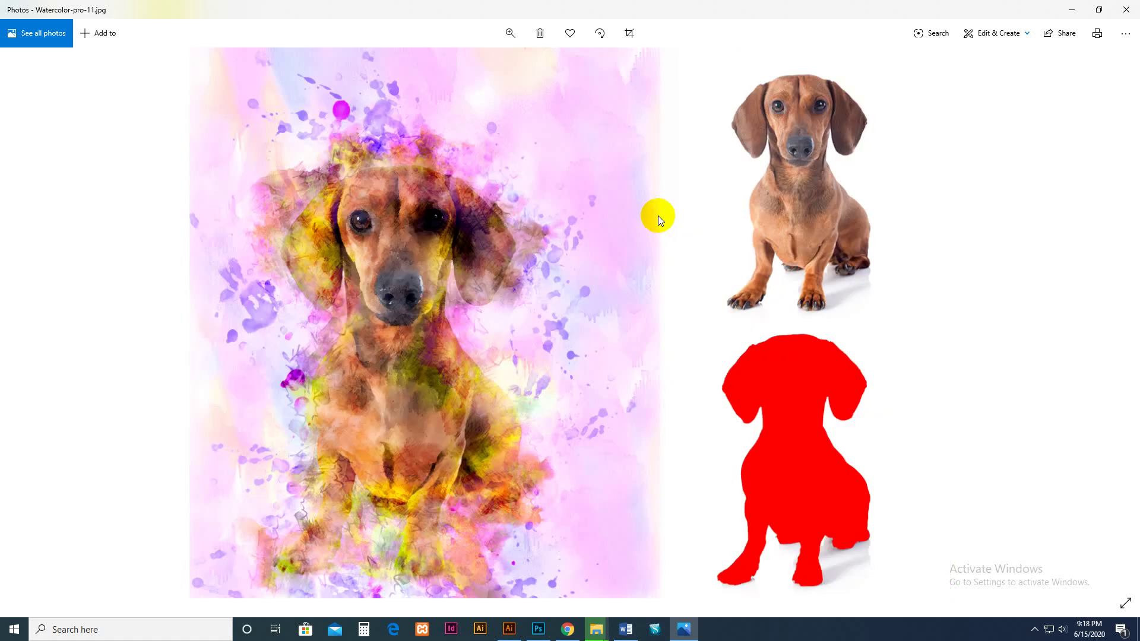
pyautogui.click(1126, 9)
# Refresh the Watercolor pro folder and open its Main file Watercolor Pro Photoshop action subfolder
pyautogui.rightClick(503, 268)
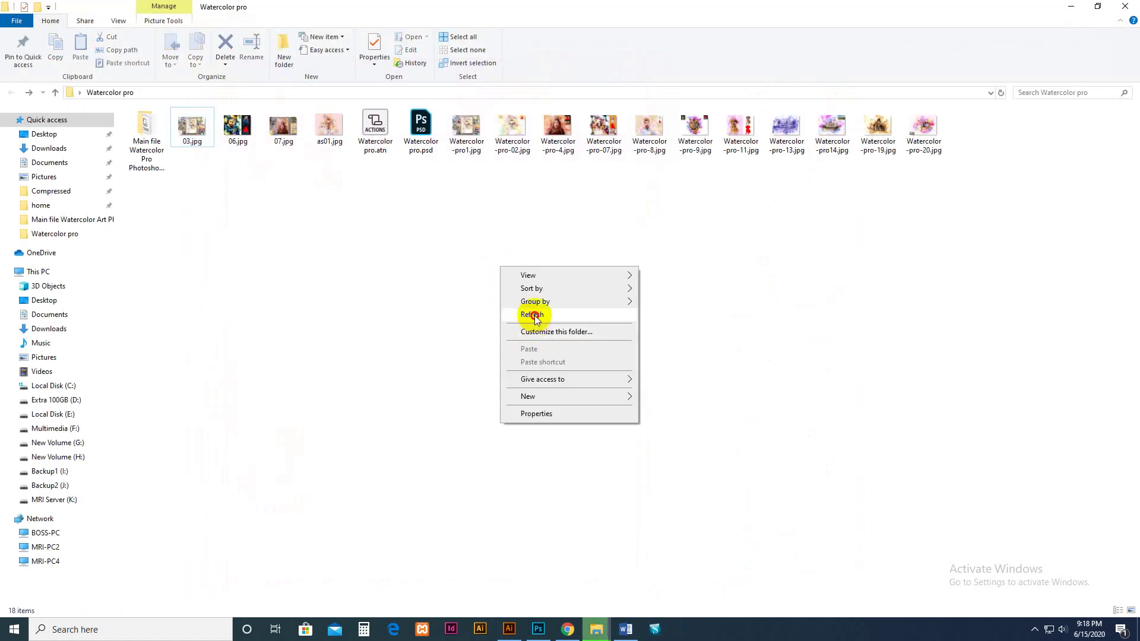
pyautogui.rightClick(453, 291)
pyautogui.click(500, 337)
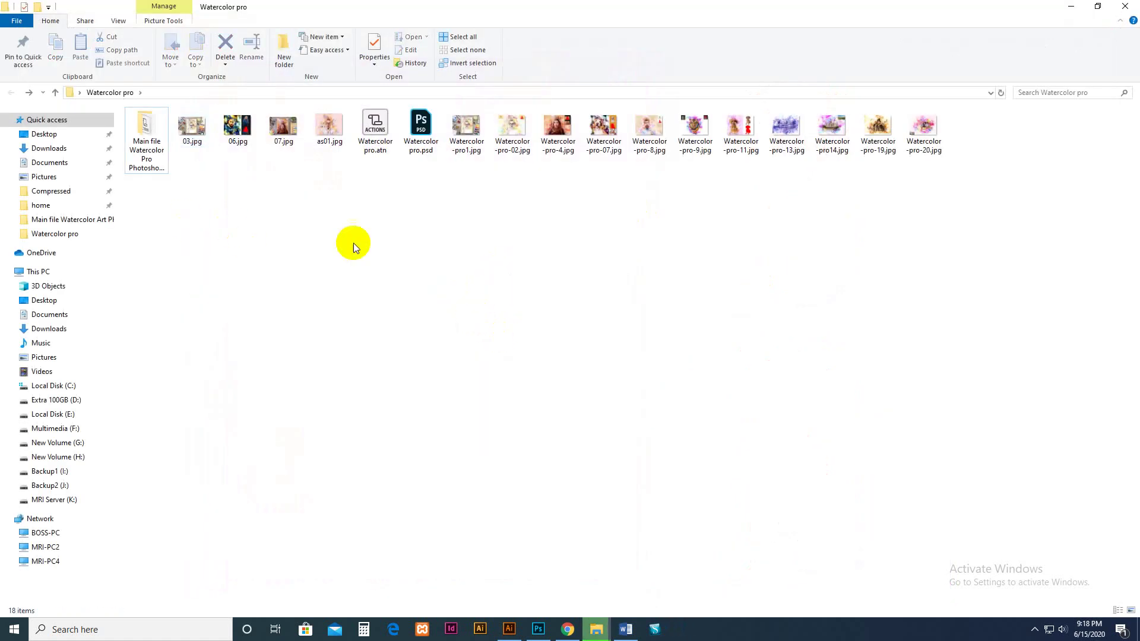
pyautogui.doubleClick(154, 159)
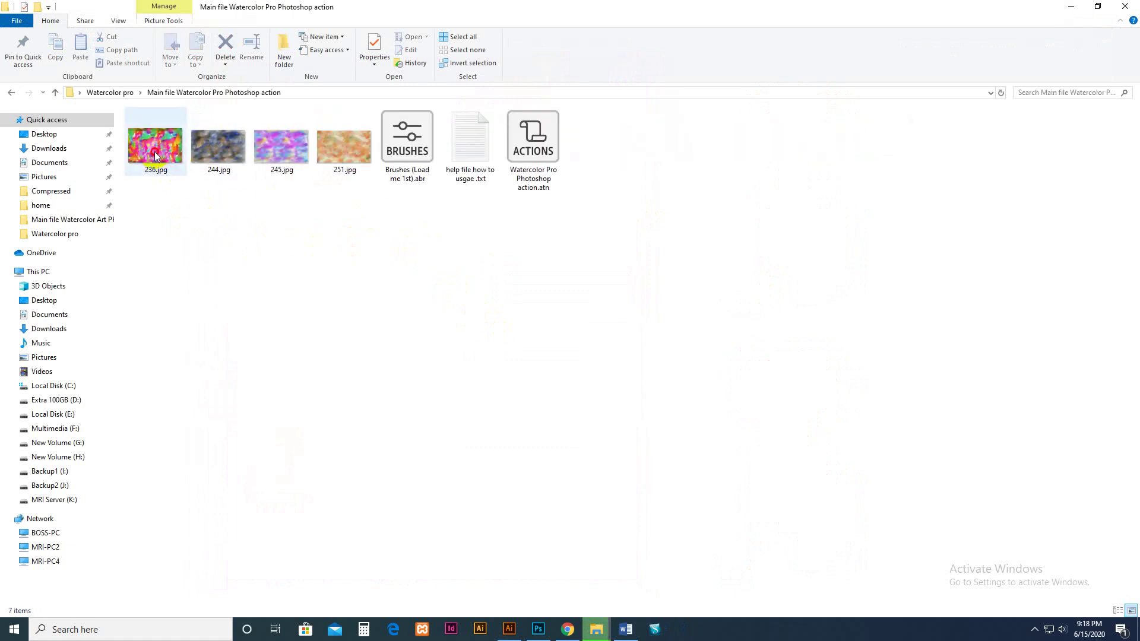
# Preview the background texture images from 236.jpg to 251.jpg and close the viewer
pyautogui.click(160, 155)
pyautogui.doubleClick(166, 156)
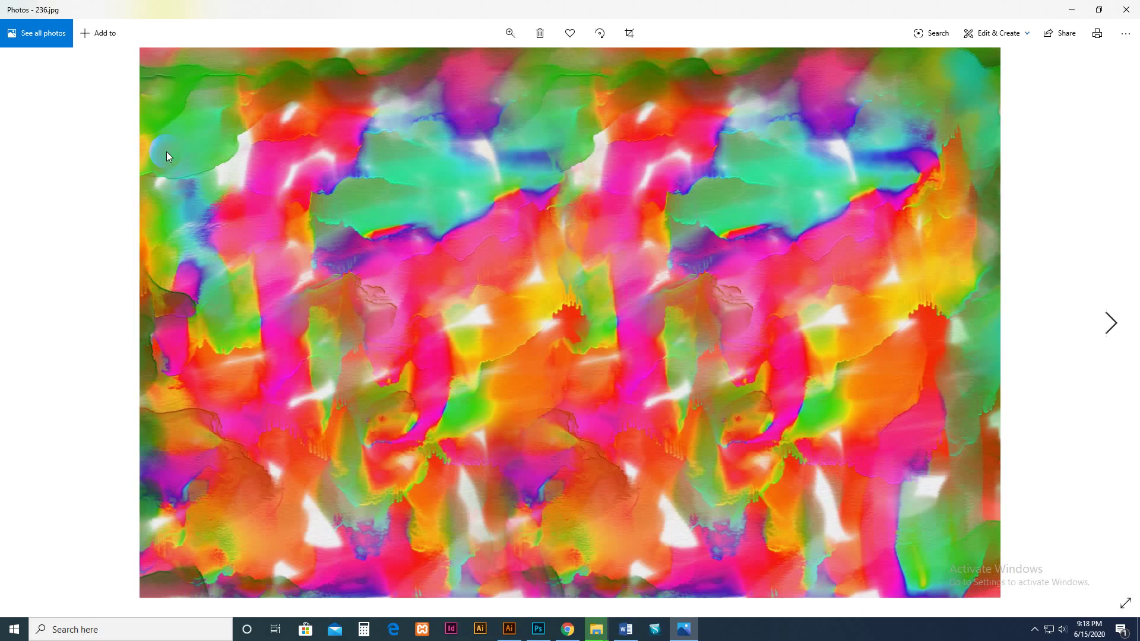
pyautogui.scroll(-3, 166, 155)
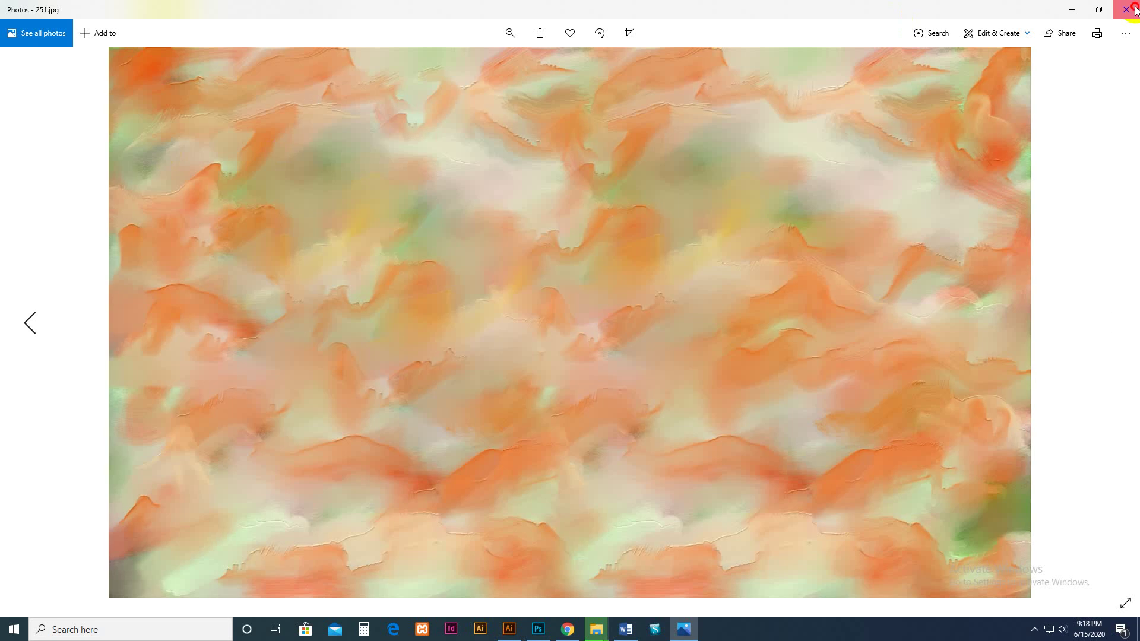
pyautogui.click(1134, 9)
pyautogui.rightClick(427, 326)
pyautogui.click(379, 207)
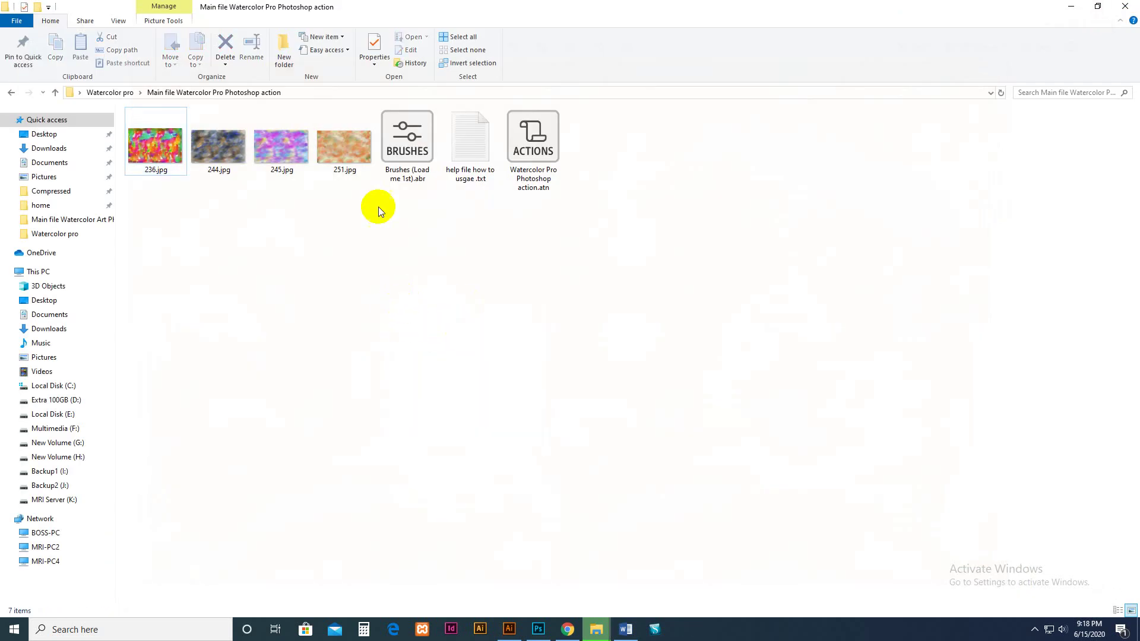
# Locate the Brushes (Load me 1st).abr file and the Watercolor Pro Photoshop action.atn file in the folder
pyautogui.click(408, 143)
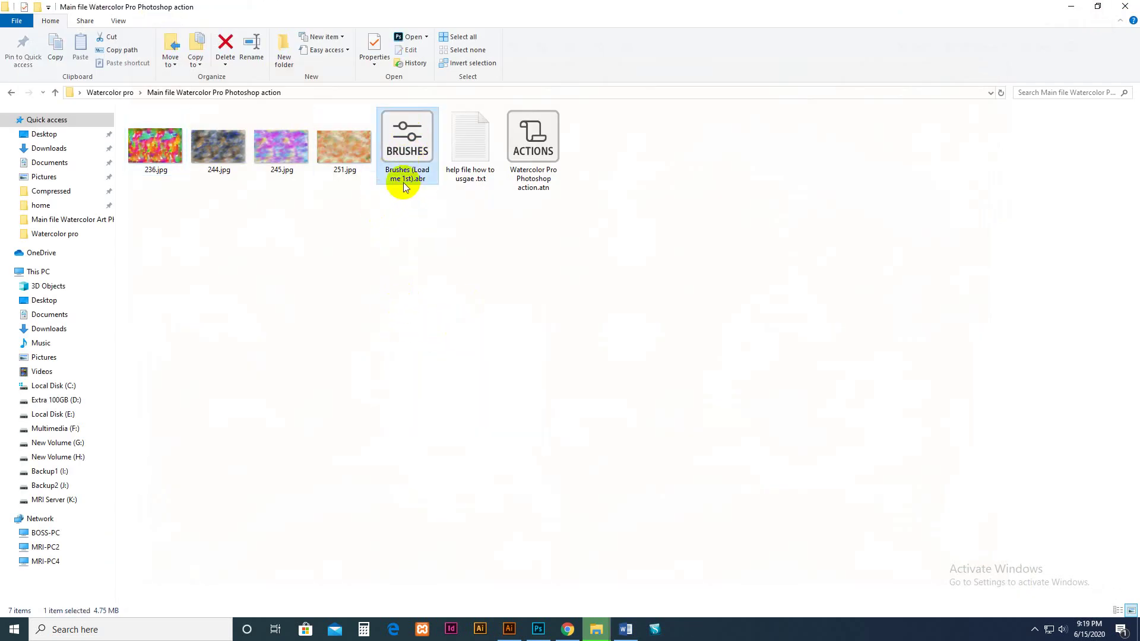
pyautogui.click(540, 171)
pyautogui.click(529, 250)
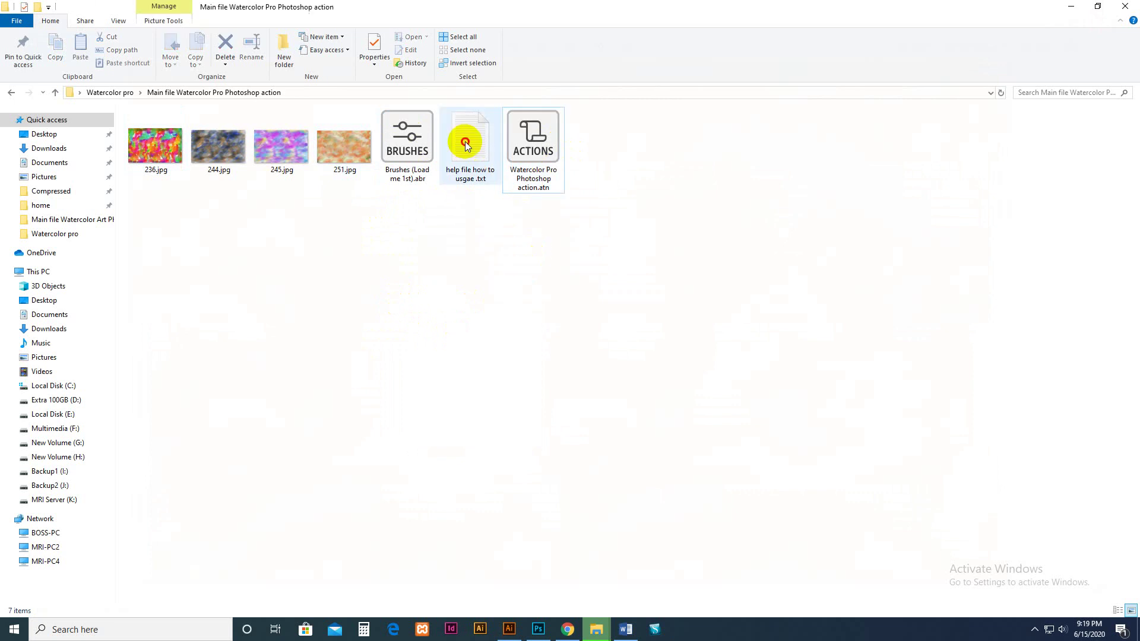
# Read the usage instructions in the help text file, cancelling the system file move, and close the file
pyautogui.doubleClick(465, 142)
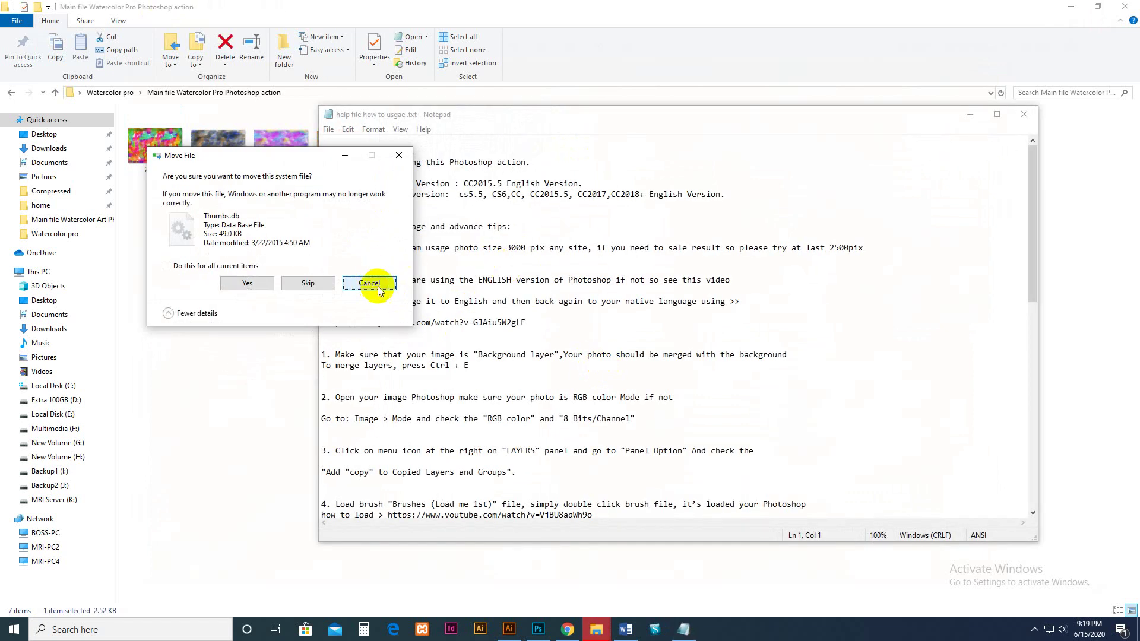
pyautogui.click(376, 286)
pyautogui.click(420, 202)
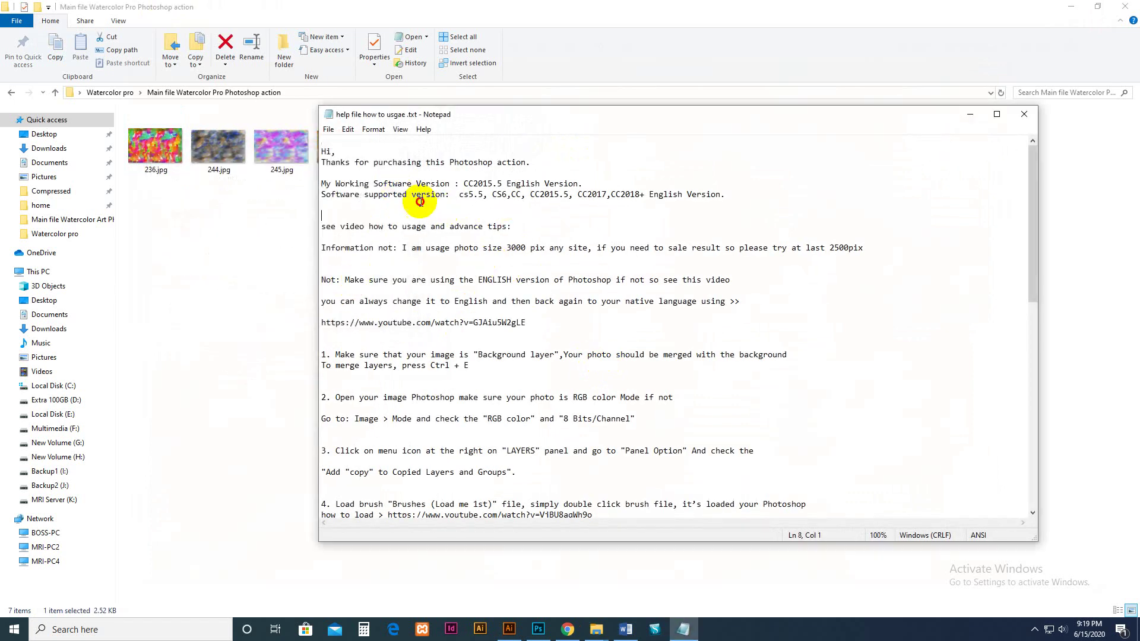
pyautogui.moveTo(419, 202); pyautogui.dragTo(653, 492)
pyautogui.scroll(-4, 593, 433)
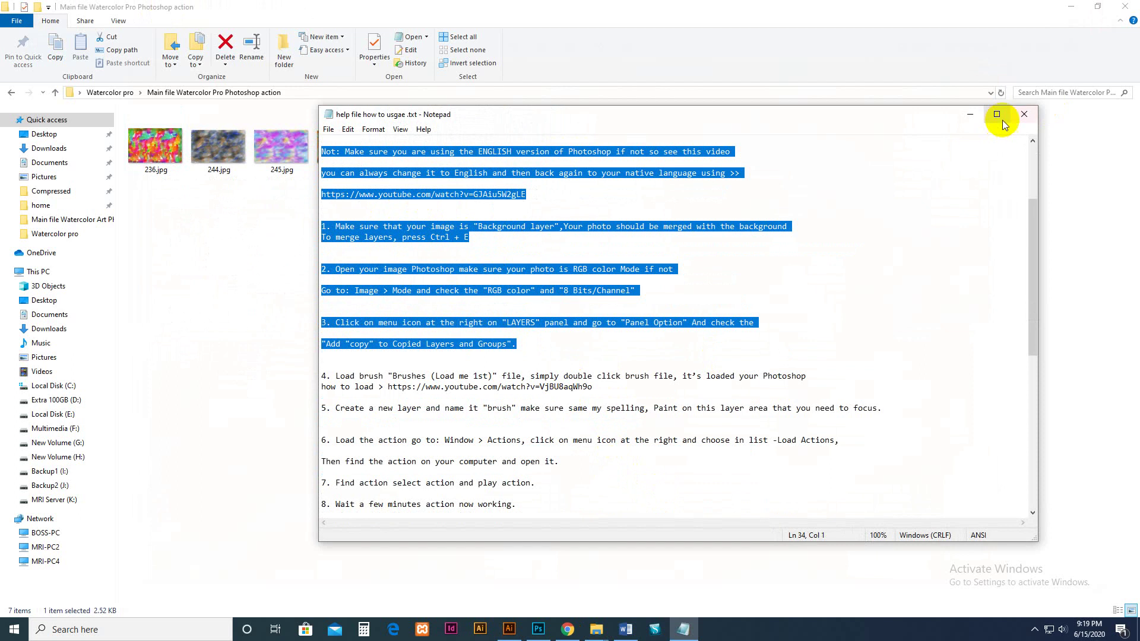
pyautogui.hotkey('alt', 'F4')
pyautogui.rightClick(556, 345)
pyautogui.click(591, 391)
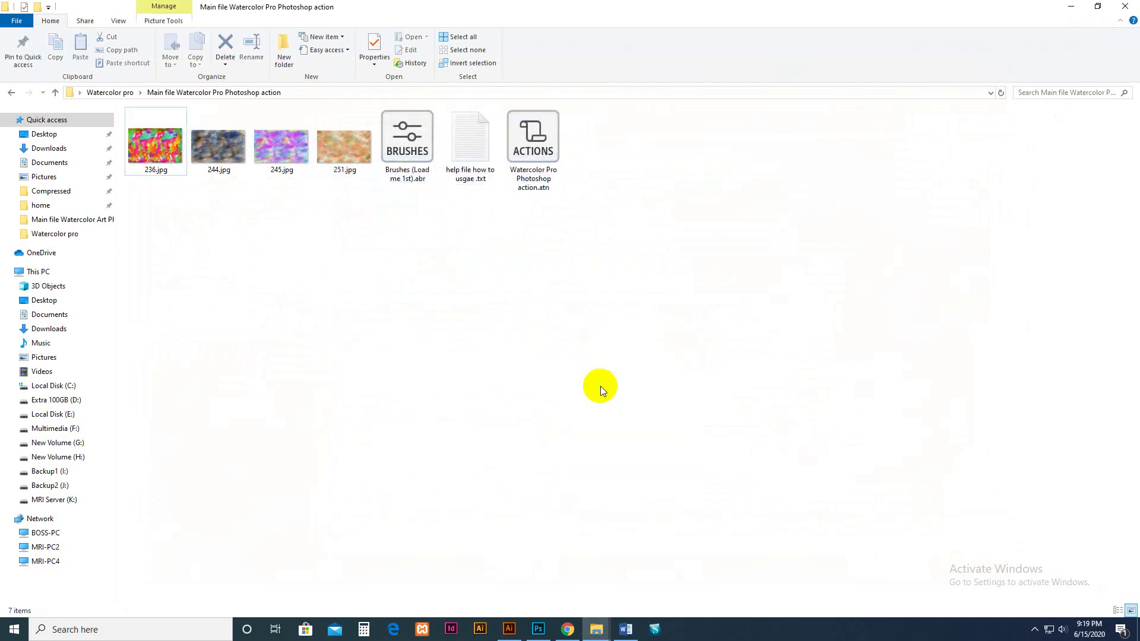
# Switch to Photoshop and open the Preset Manager
pyautogui.click(404, 169)
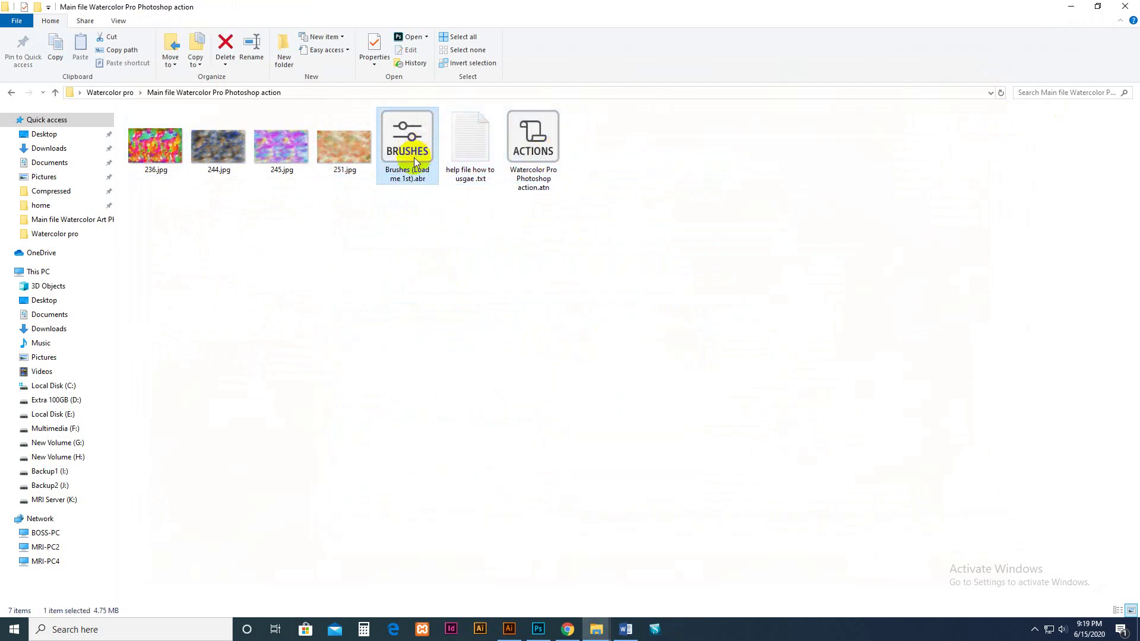
pyautogui.click(538, 630)
pyautogui.click(53, 8)
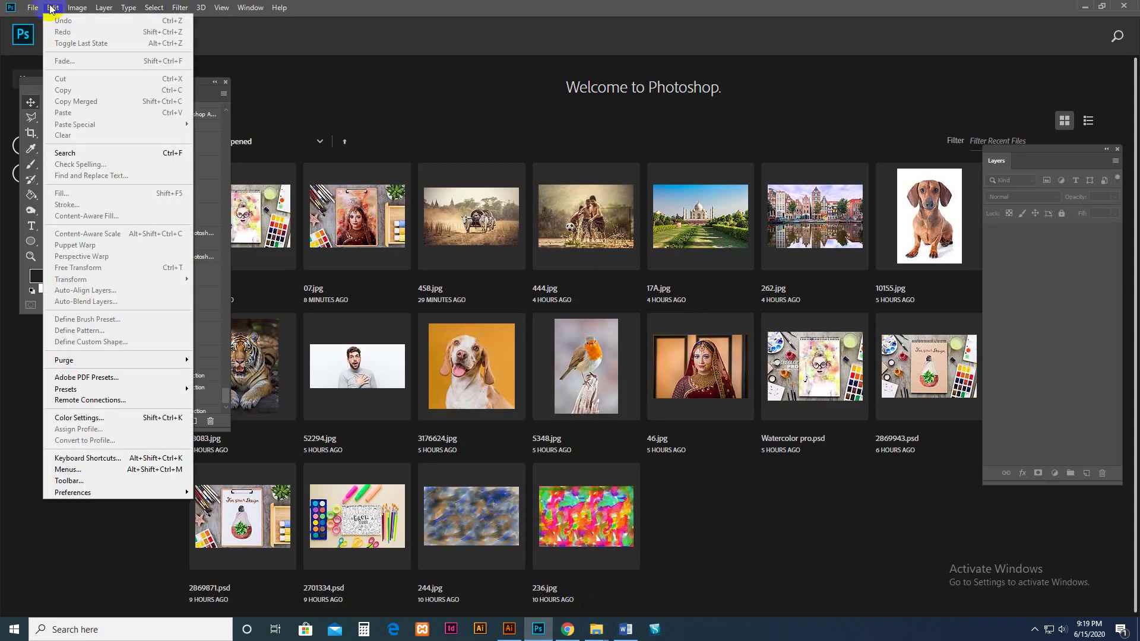
pyautogui.moveTo(104, 389)
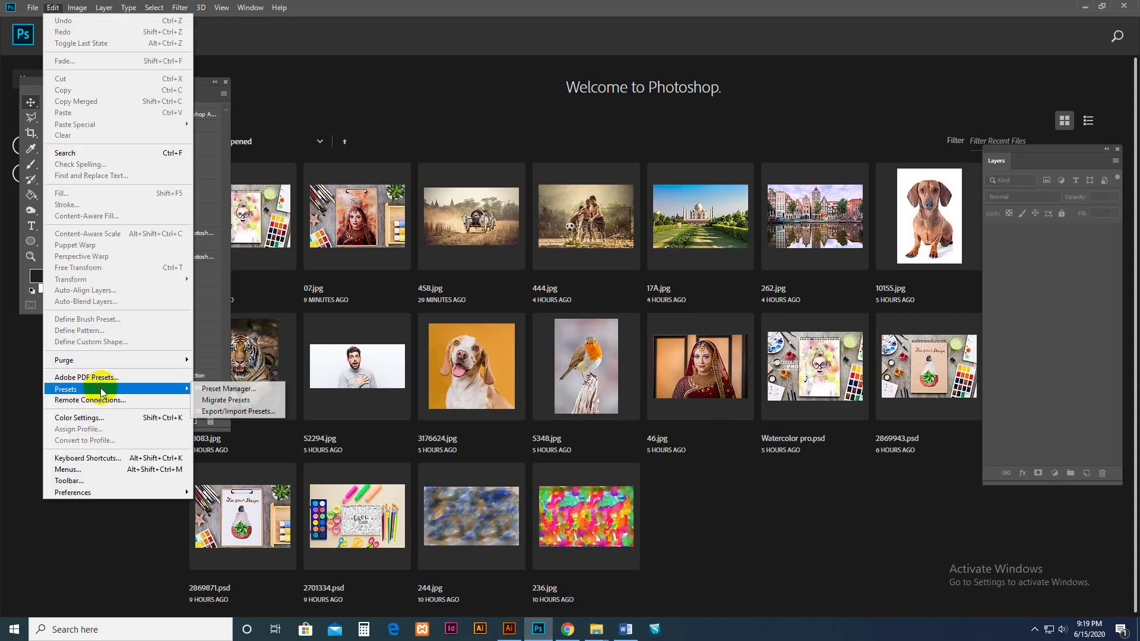
pyautogui.click(229, 389)
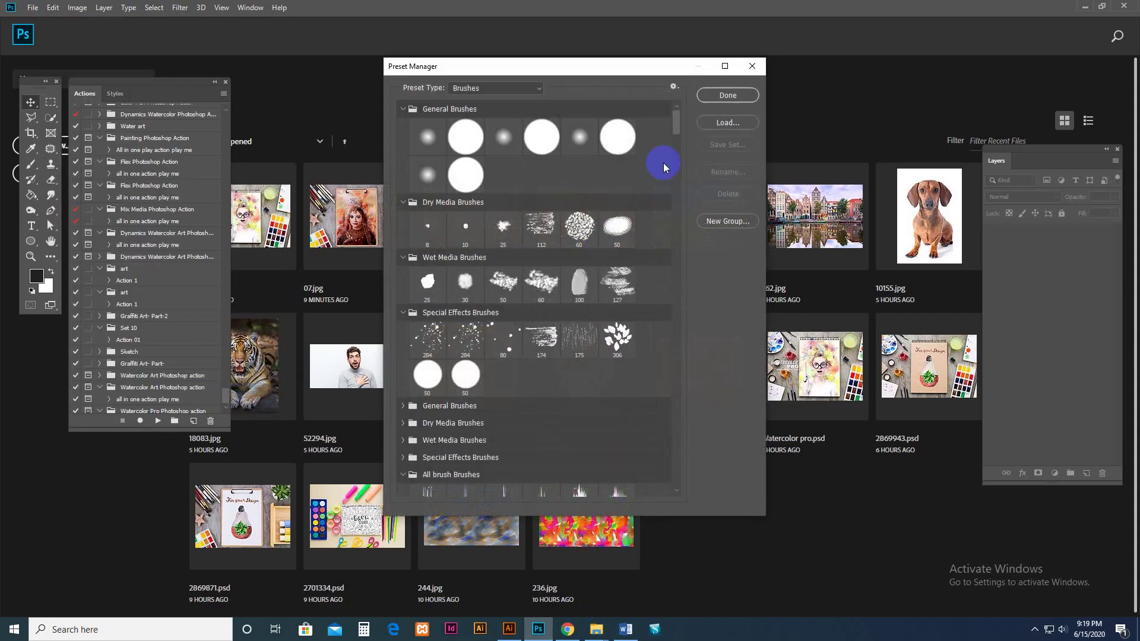
# Choose Brushes as the preset type in the Preset Manager
pyautogui.click(509, 88)
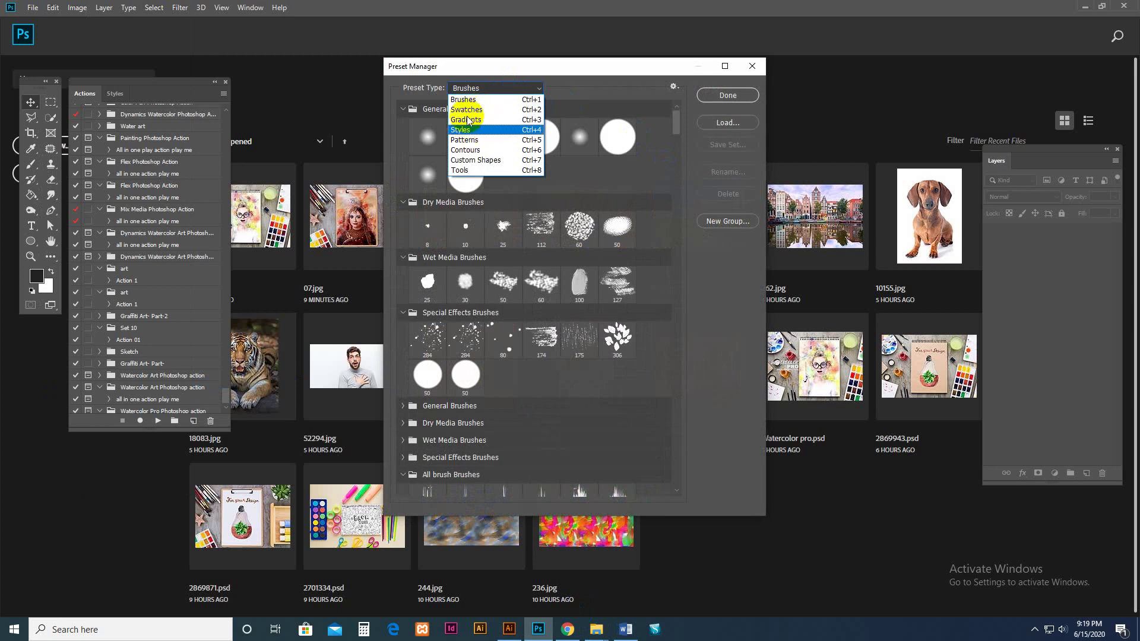
pyautogui.click(466, 89)
pyautogui.click(466, 89)
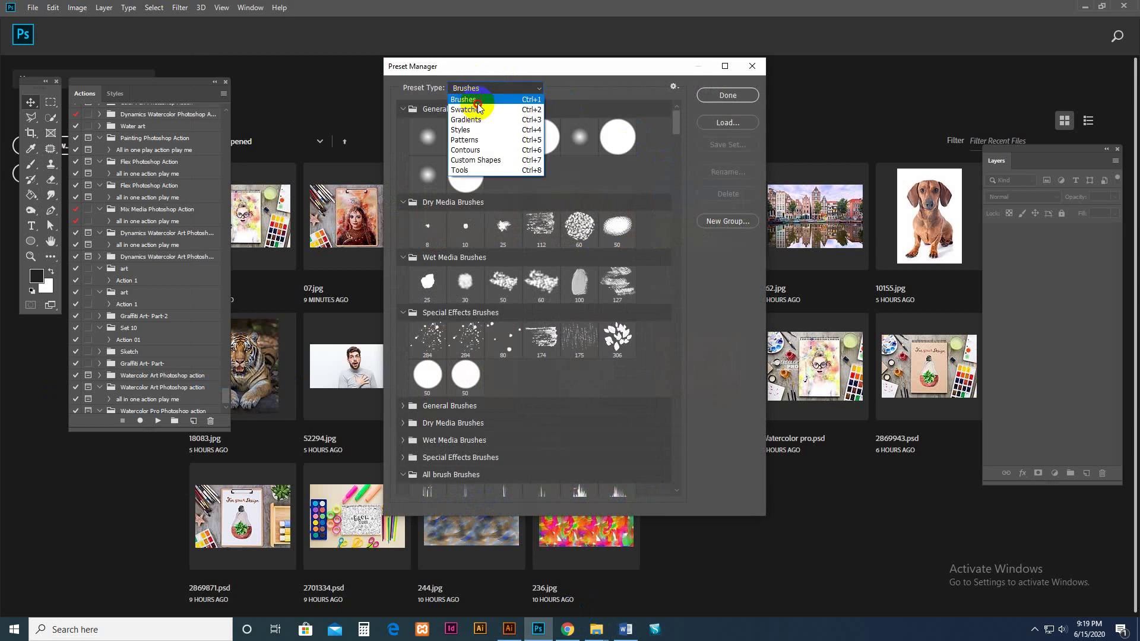
pyautogui.click(475, 102)
# Load Brushes (Load me 1st).abr from the Main file Watercolor Art Photoshop action folder and close the Preset Manager
pyautogui.click(726, 123)
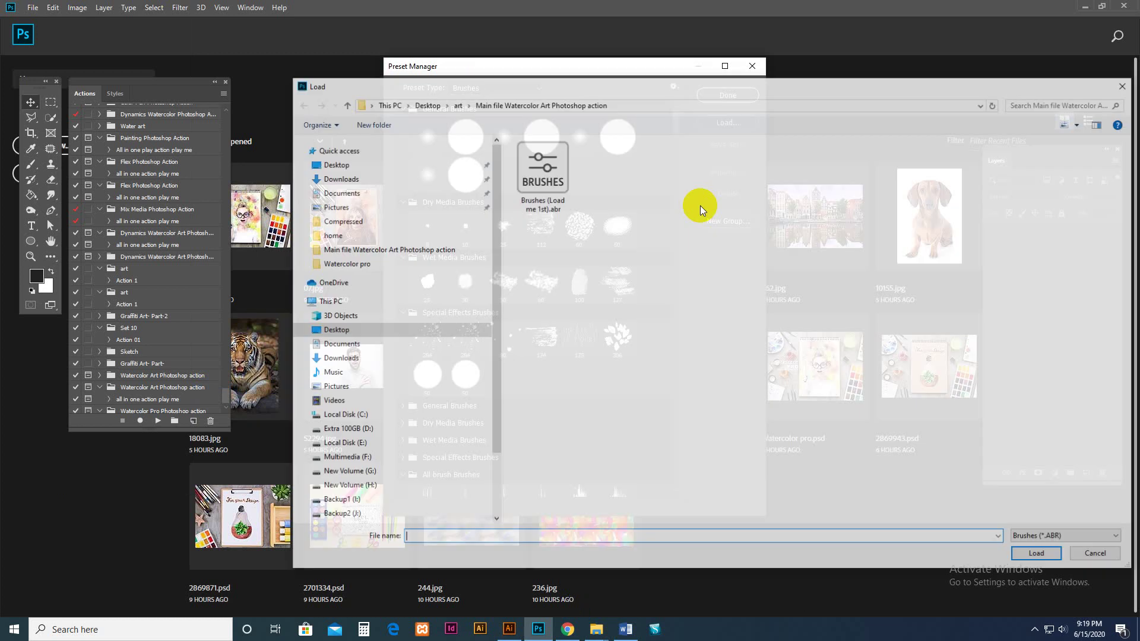
pyautogui.click(541, 172)
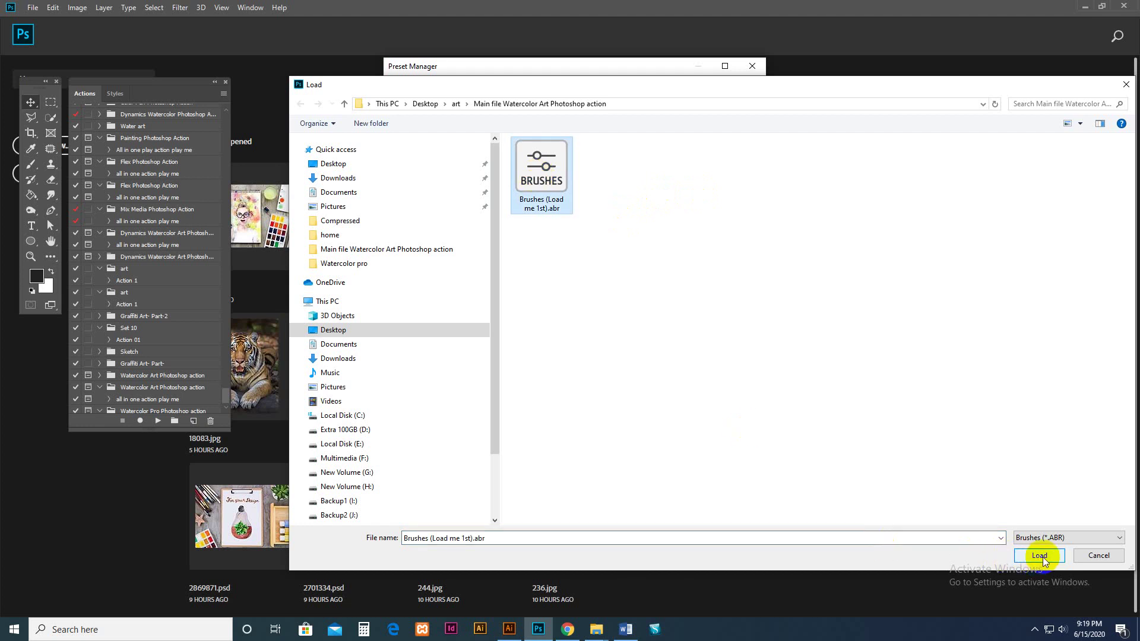
pyautogui.click(493, 104)
pyautogui.click(456, 104)
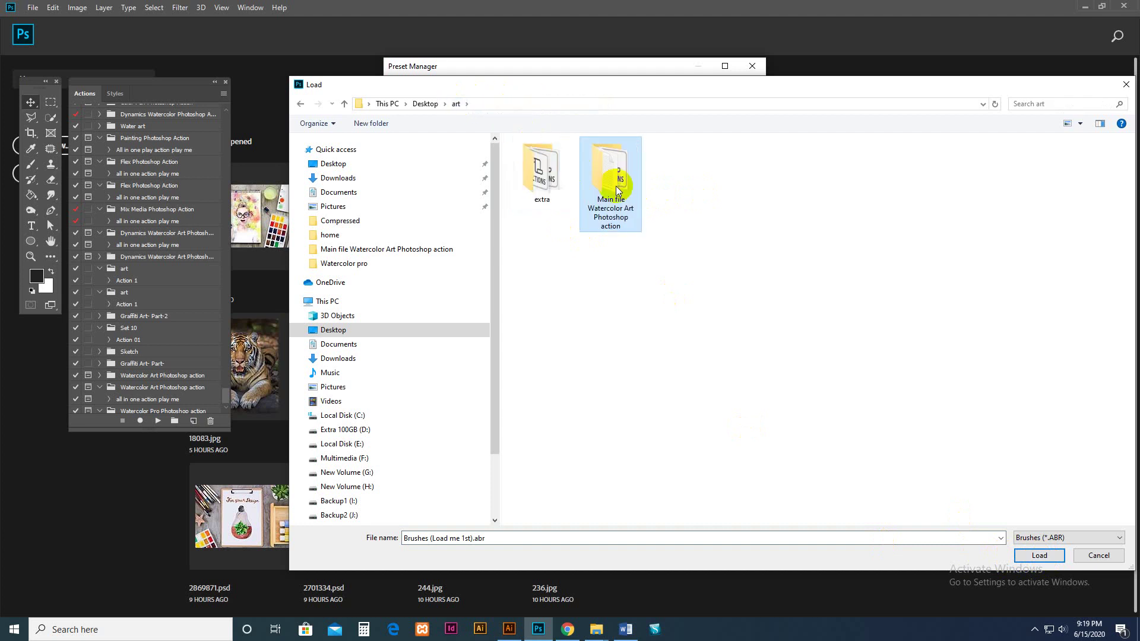
pyautogui.doubleClick(618, 181)
pyautogui.click(567, 169)
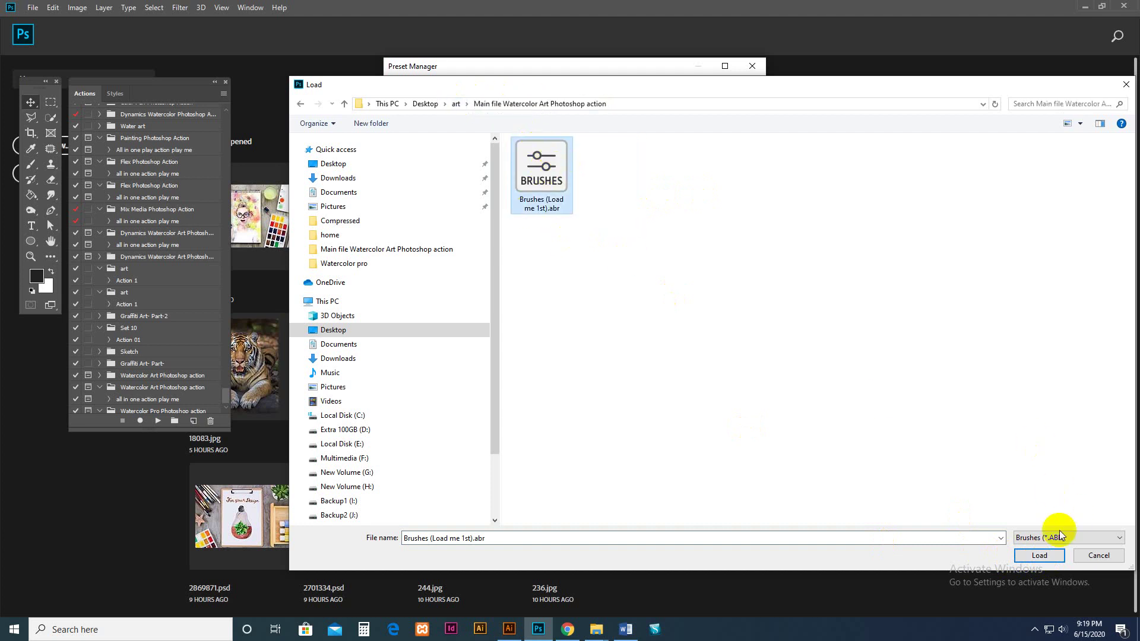
pyautogui.click(1044, 557)
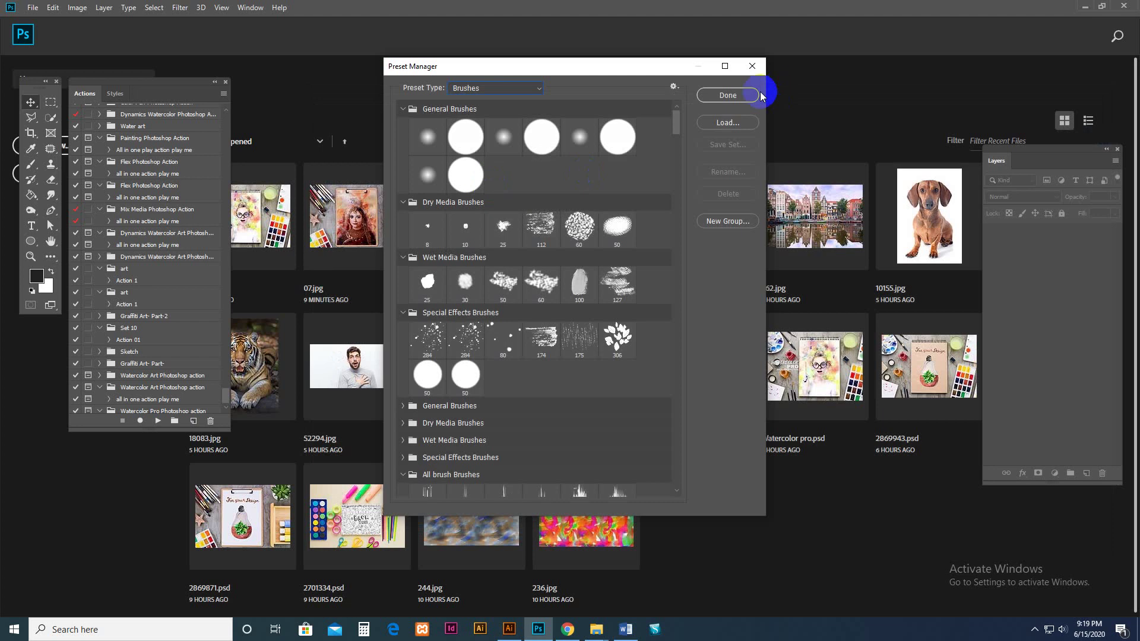
pyautogui.click(741, 97)
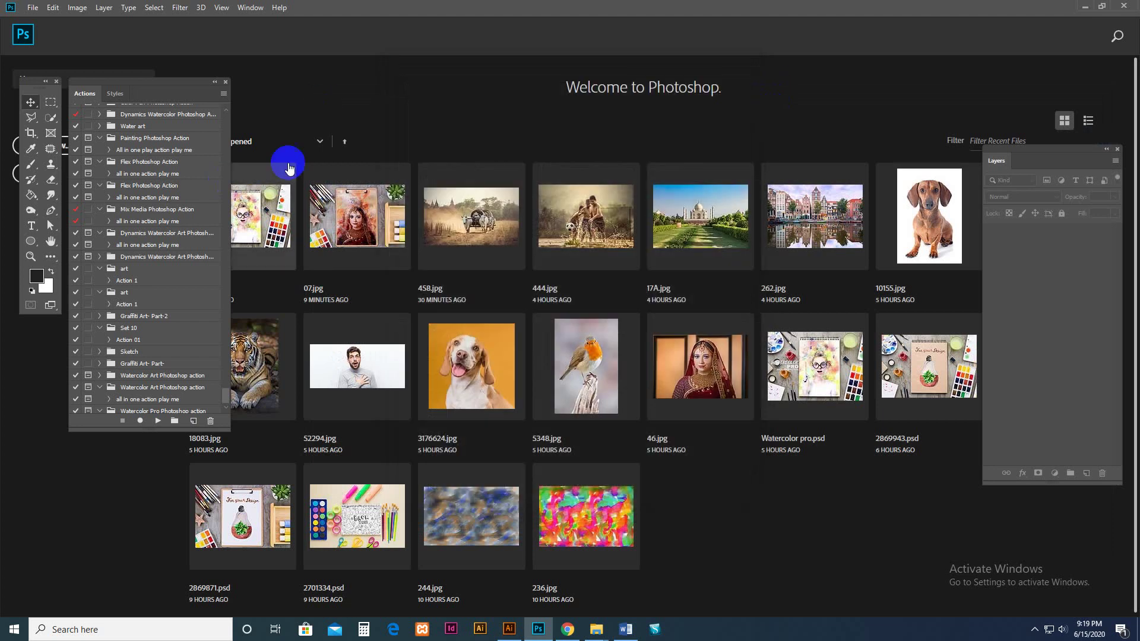
# Hide the Actions panel and bring it back into view
pyautogui.click(250, 7)
pyautogui.click(261, 92)
pyautogui.click(249, 7)
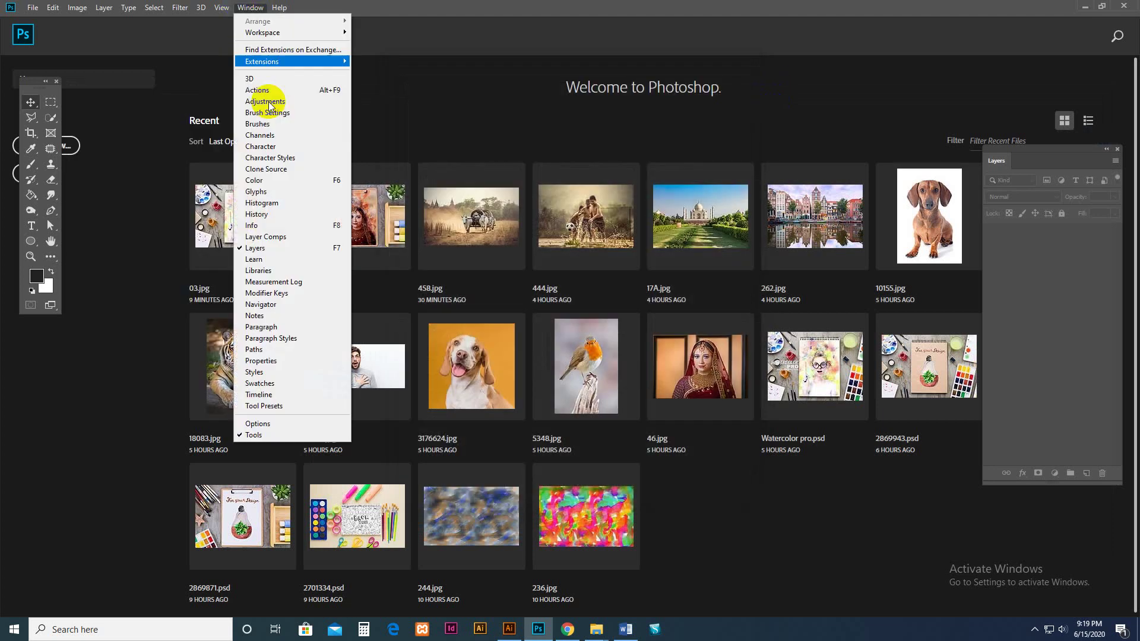
pyautogui.click(258, 90)
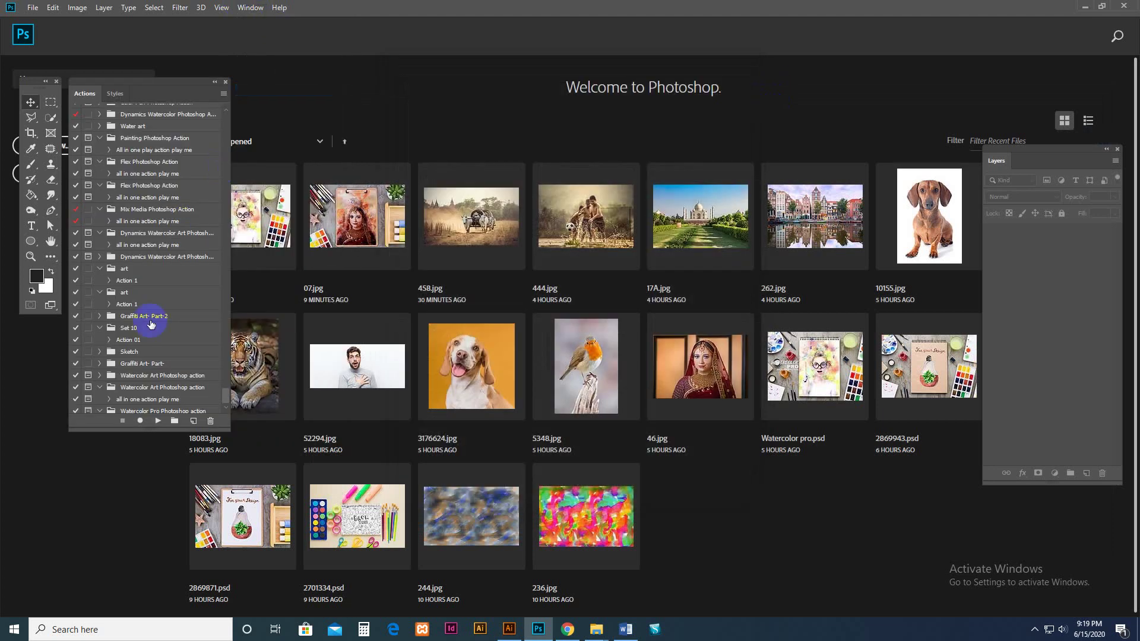
# Load Watercolor Pro Photoshop action.atn from the Main file Watercolor Pro Photoshop action folder inside Watercolor pro into the Actions panel
pyautogui.click(226, 408)
pyautogui.click(224, 93)
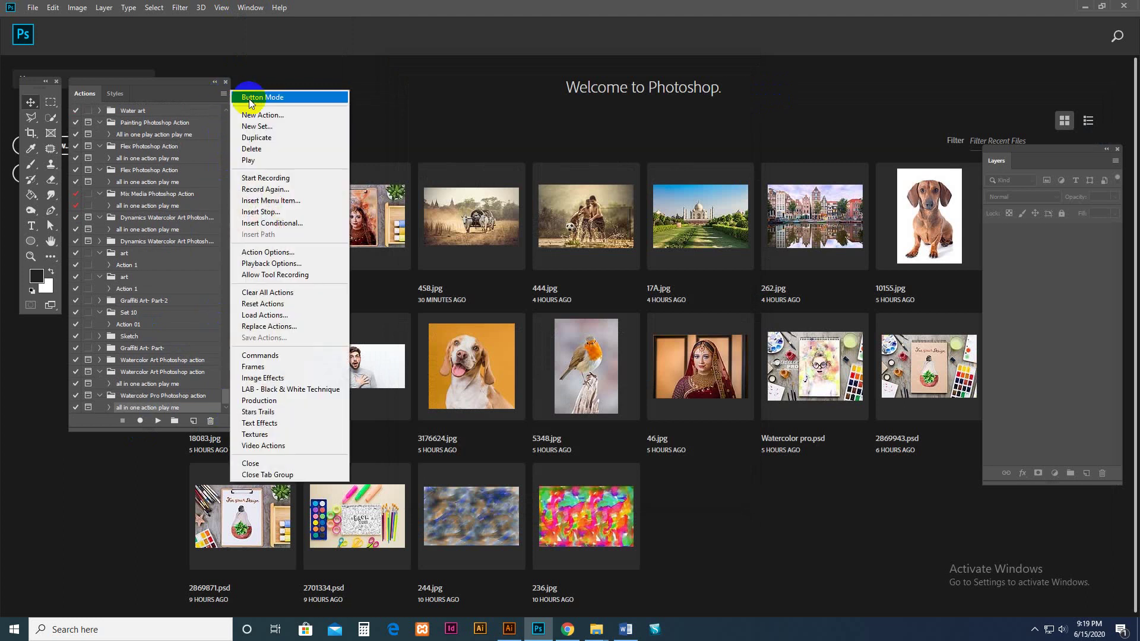
pyautogui.click(224, 94)
pyautogui.click(224, 95)
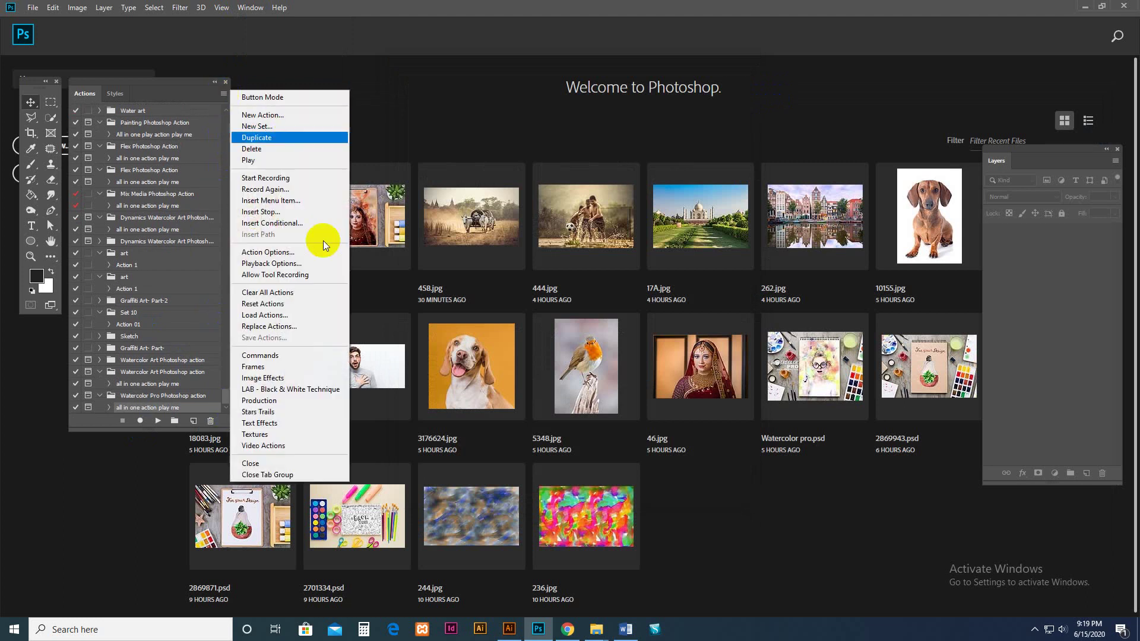
pyautogui.click(279, 315)
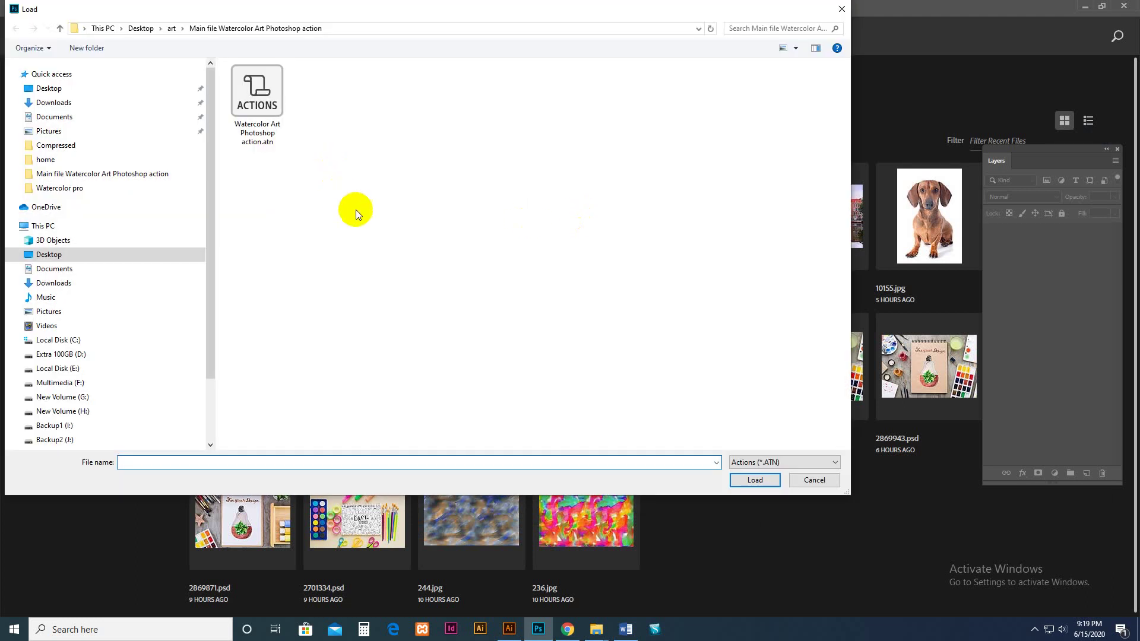
pyautogui.rightClick(356, 211)
pyautogui.click(386, 257)
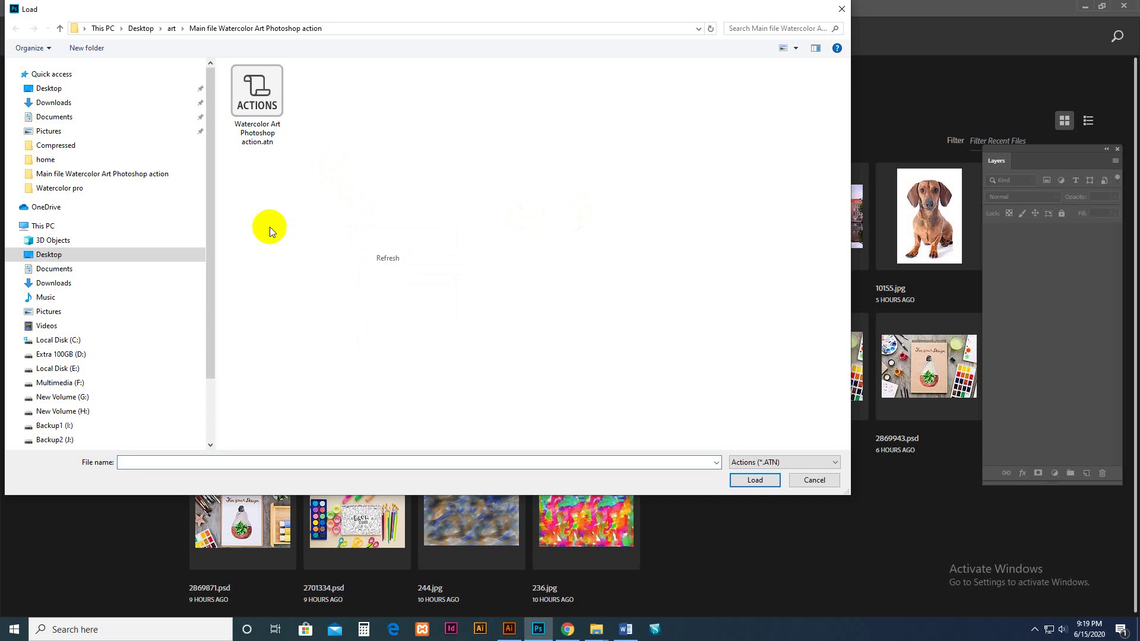
pyautogui.click(62, 187)
pyautogui.click(237, 123)
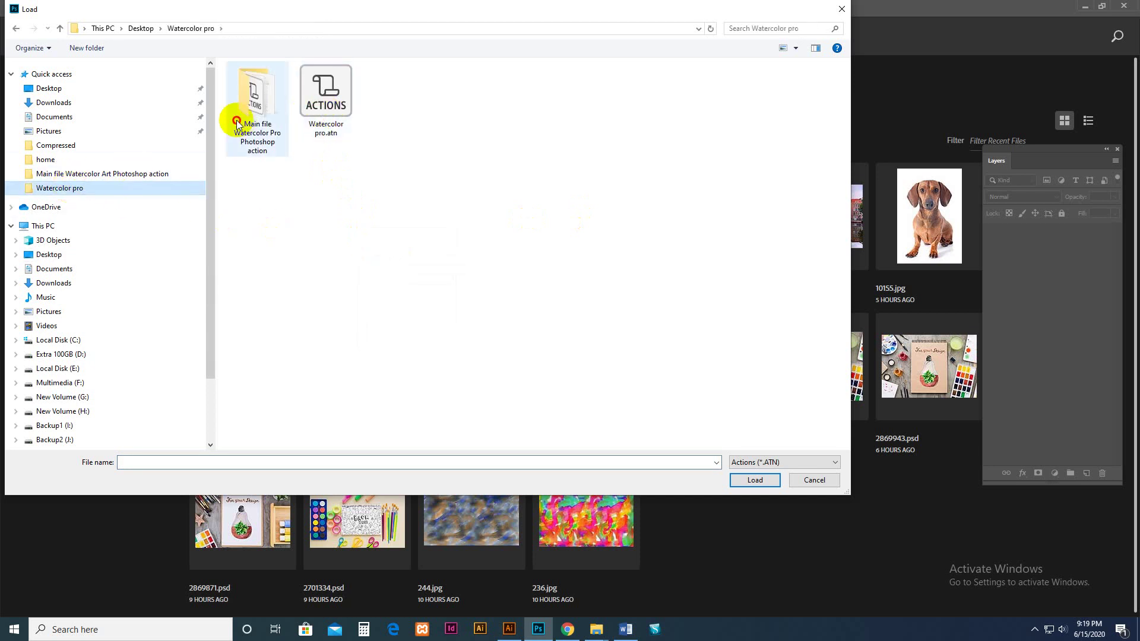
pyautogui.doubleClick(237, 122)
pyautogui.click(279, 83)
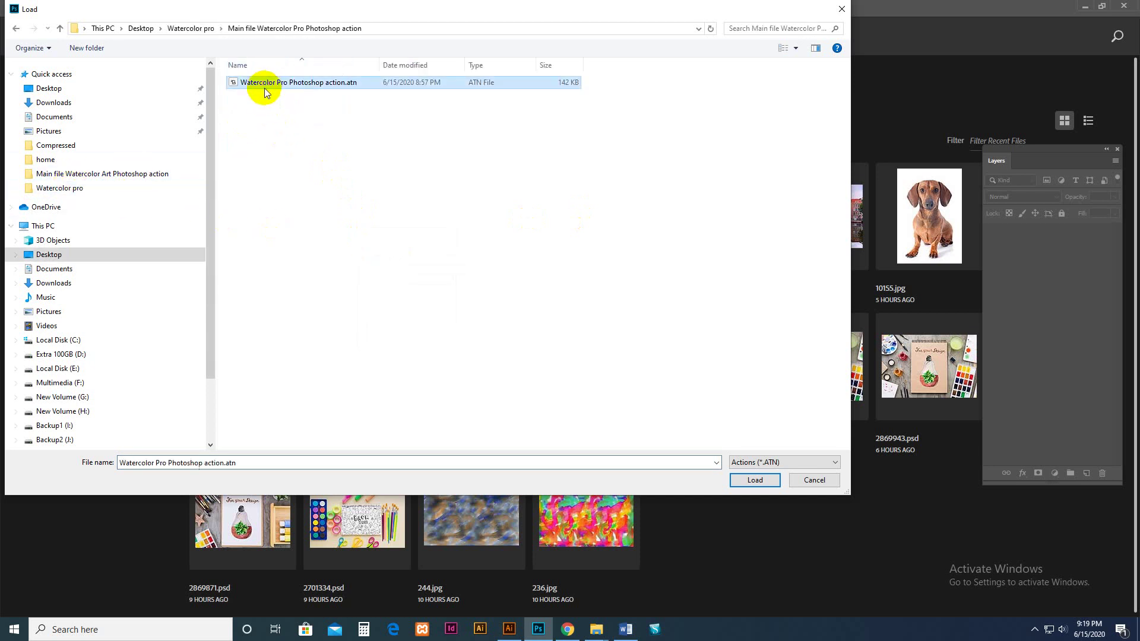
pyautogui.click(754, 479)
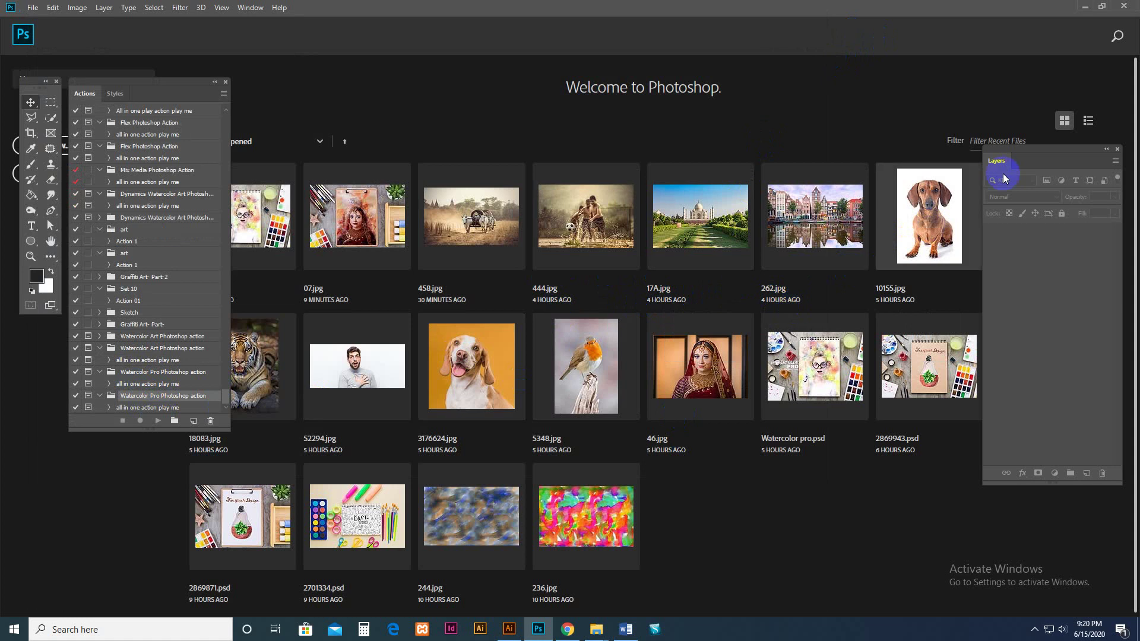
# Open the recent dog photo 10155.jpg and move the Layers panel closer to the image
pyautogui.click(941, 229)
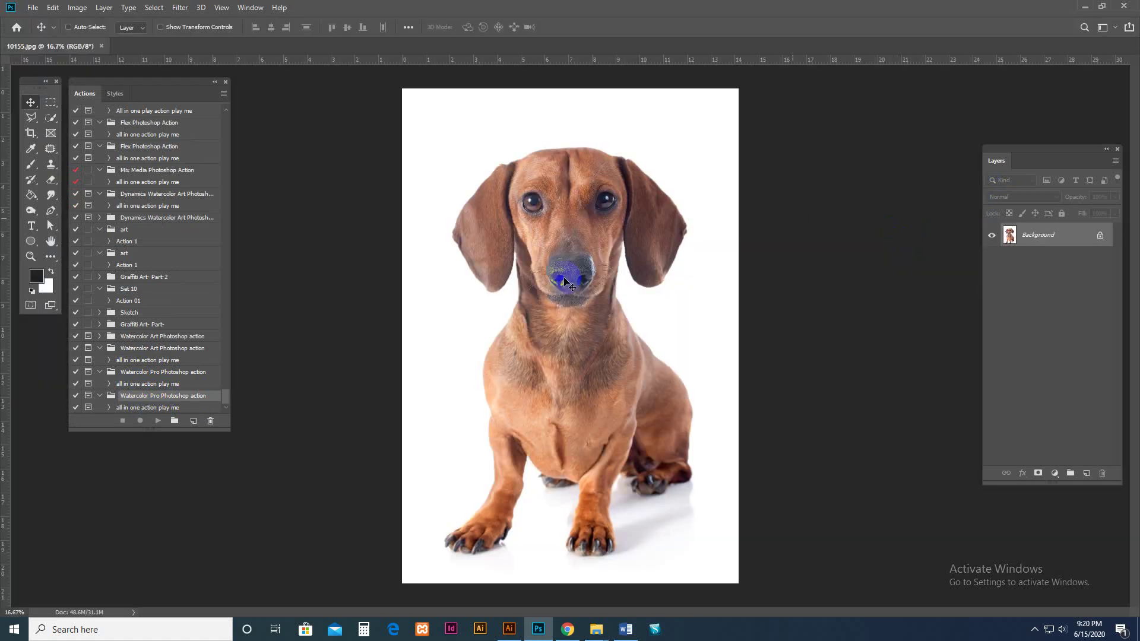
pyautogui.moveTo(1014, 148); pyautogui.dragTo(863, 146)
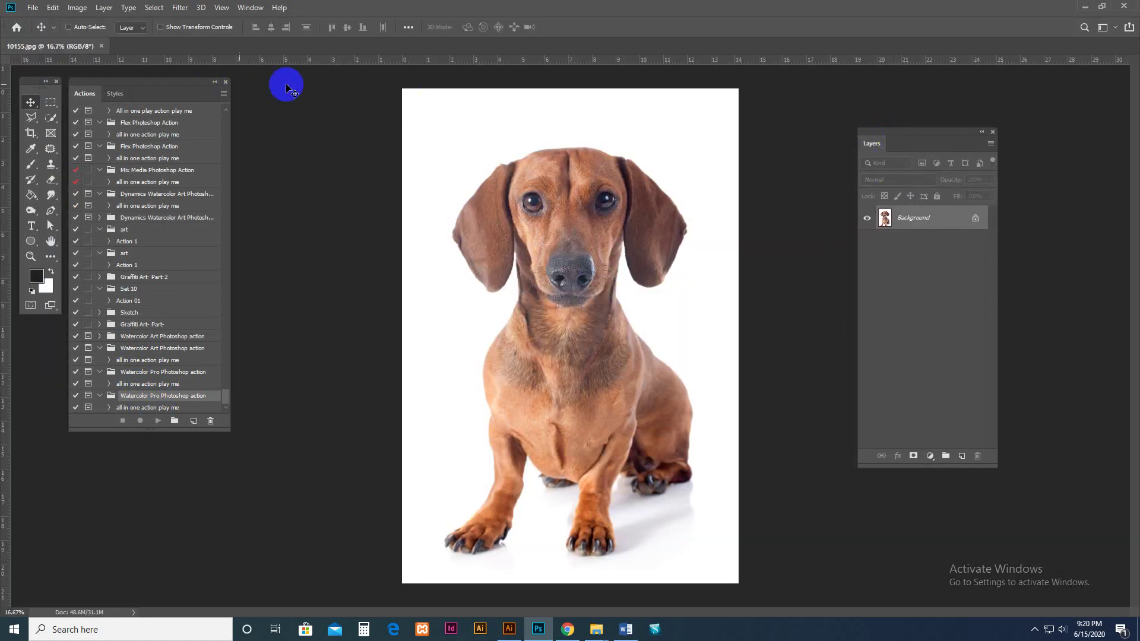
# Extend the canvas on all four sides of the dog with the Crop tool, to about 5223 × 6696 px
pyautogui.press('z')
pyautogui.keyDown('alt'); pyautogui.click(677, 324); pyautogui.keyUp('alt')
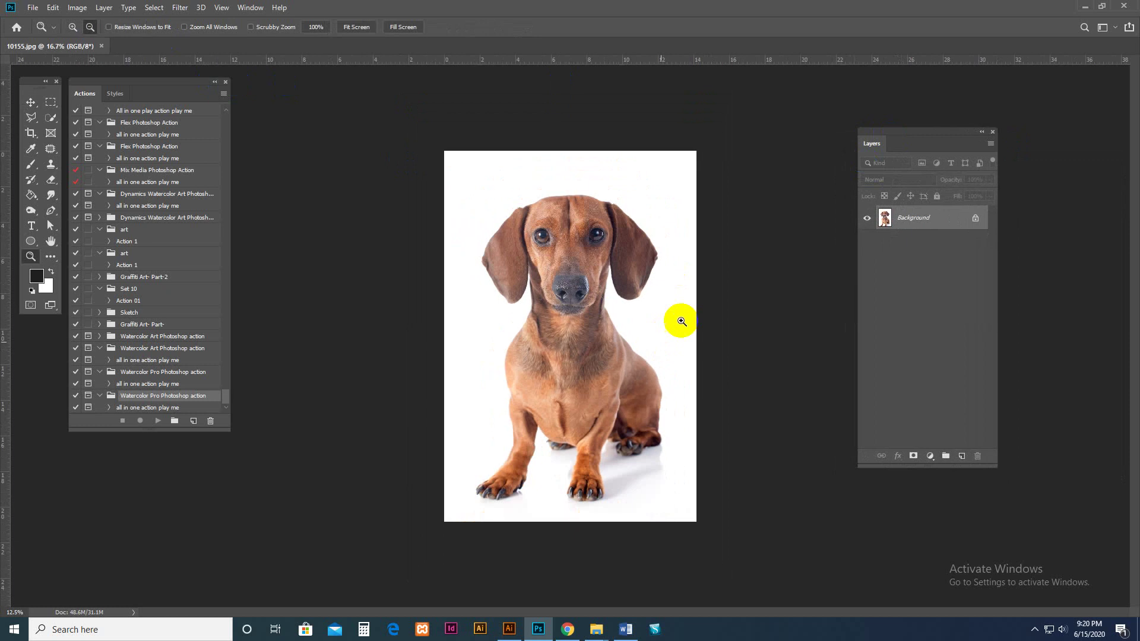
pyautogui.click(31, 132)
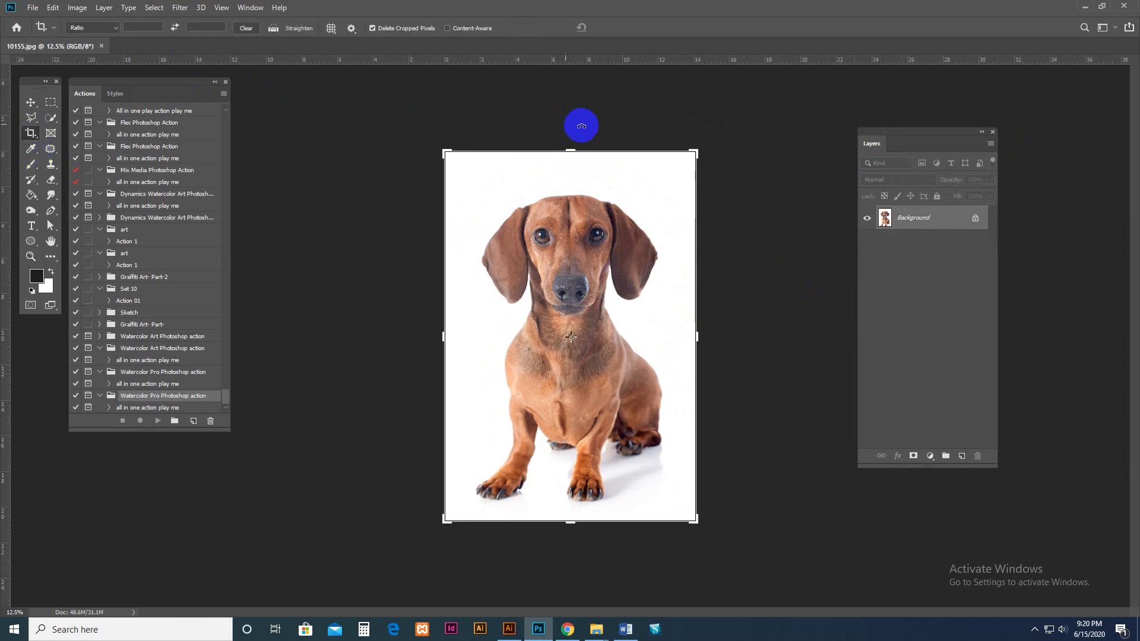
pyautogui.moveTo(706, 329); pyautogui.dragTo(722, 336)
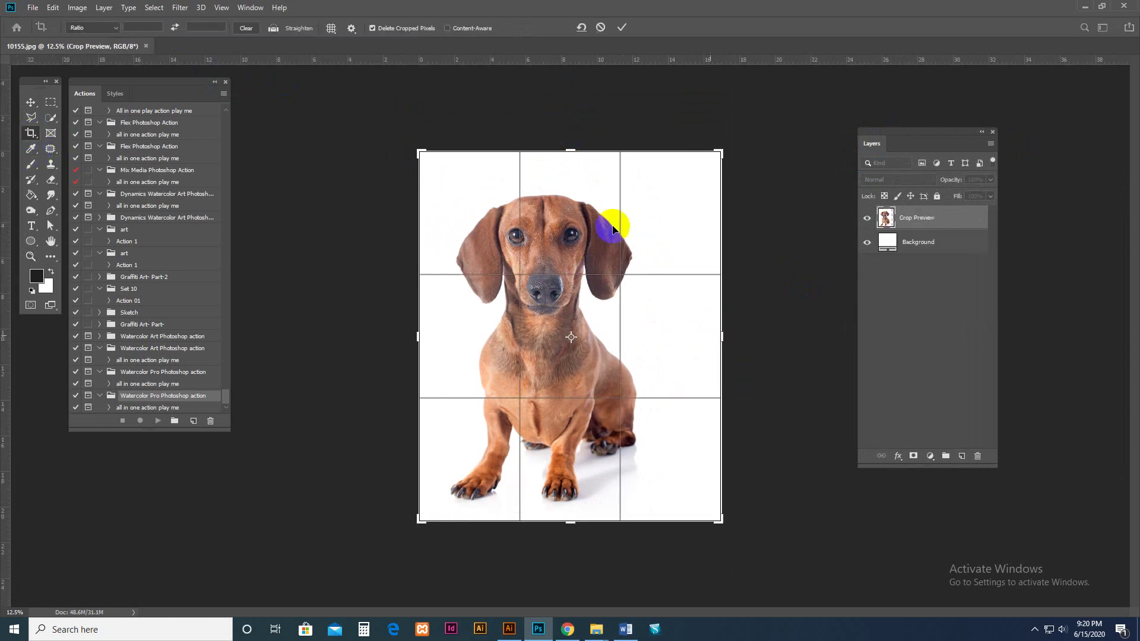
pyautogui.moveTo(571, 152); pyautogui.dragTo(566, 149)
pyautogui.moveTo(418, 337); pyautogui.dragTo(402, 339)
pyautogui.moveTo(562, 123); pyautogui.dragTo(569, 113)
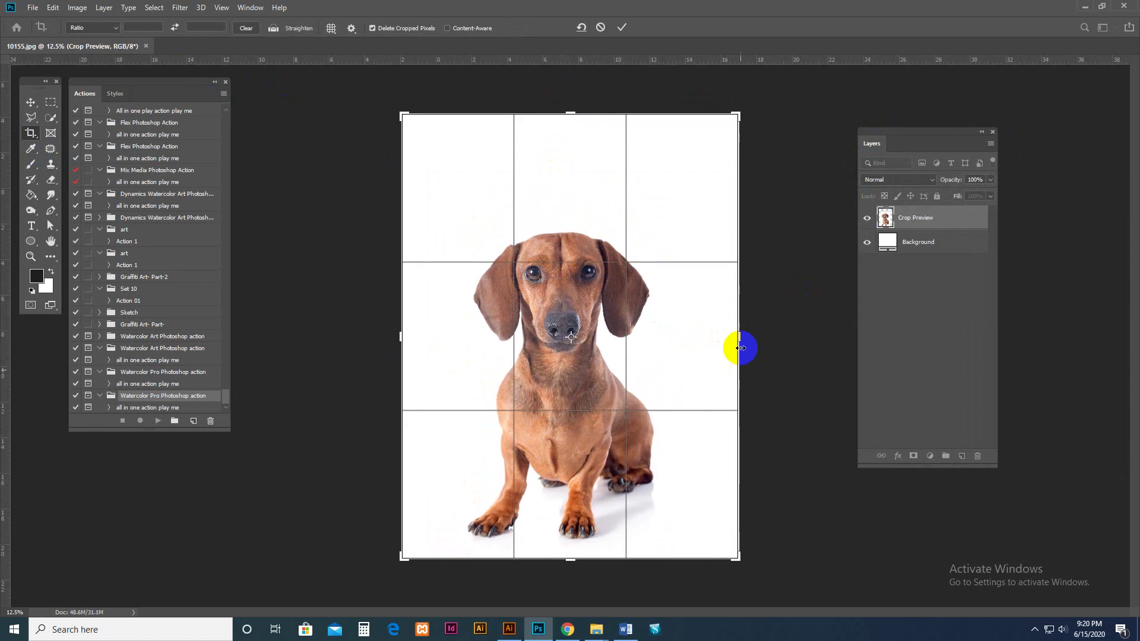
pyautogui.moveTo(738, 343); pyautogui.dragTo(747, 336)
pyautogui.moveTo(391, 336); pyautogui.dragTo(380, 338)
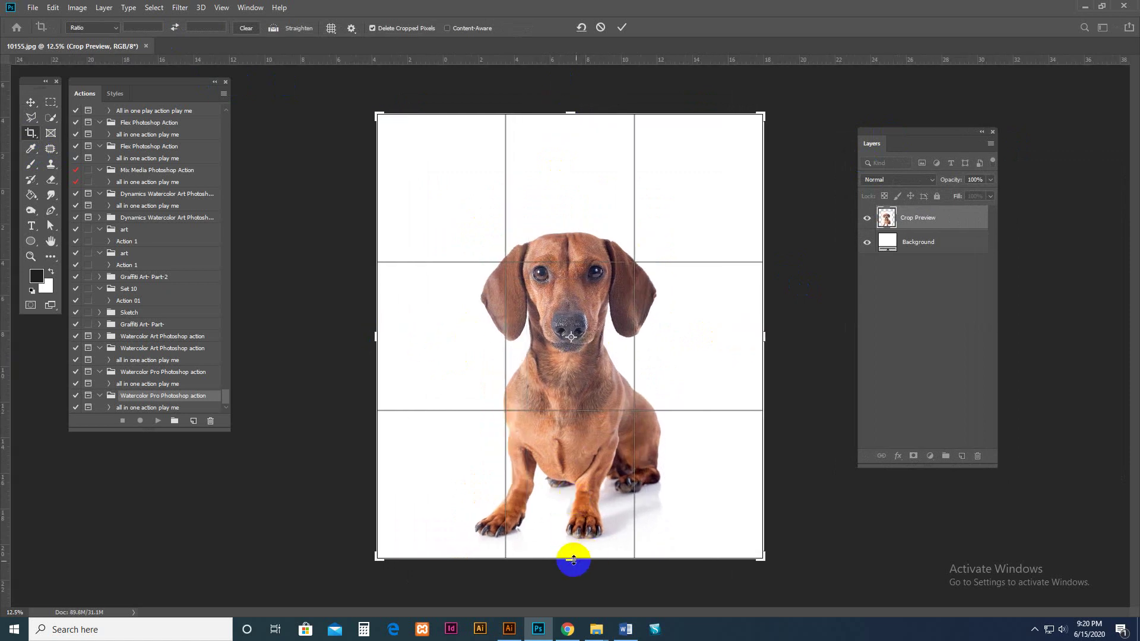
pyautogui.moveTo(572, 558); pyautogui.dragTo(571, 583)
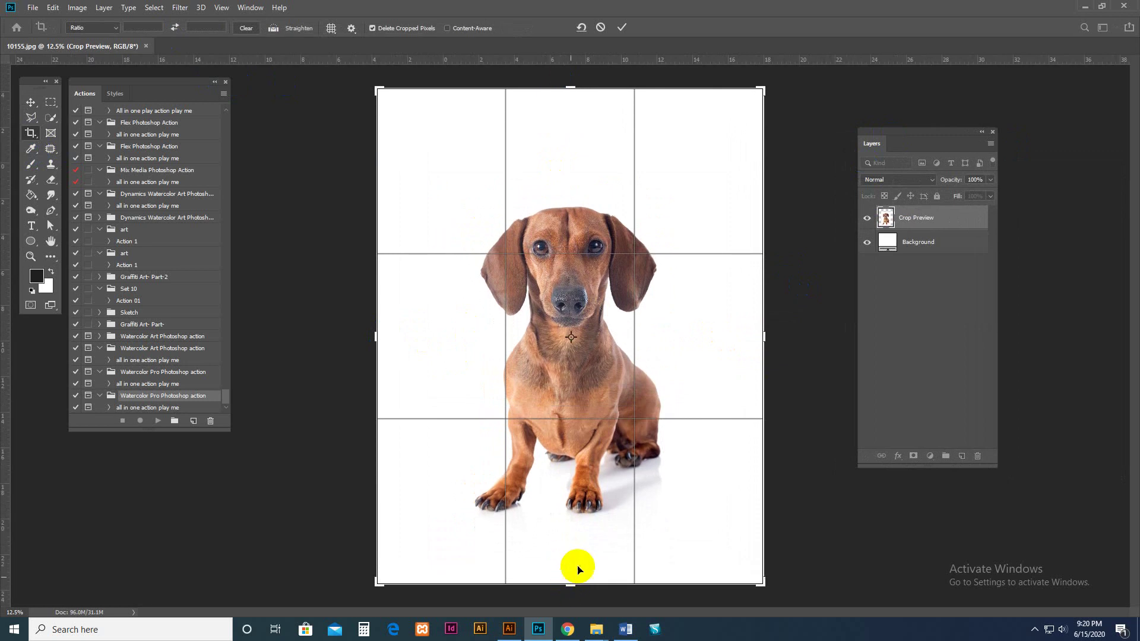
pyautogui.doubleClick(598, 517)
pyautogui.click(32, 102)
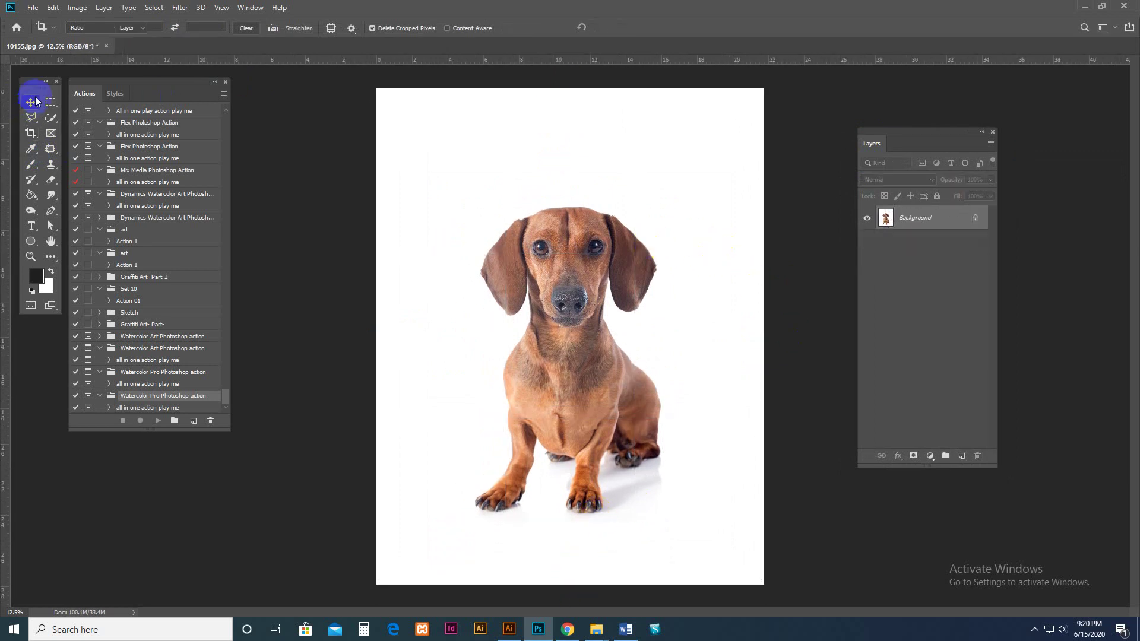
# Resize the image to a height of 3000 pixels with the proportions linked
pyautogui.click(78, 8)
pyautogui.click(89, 97)
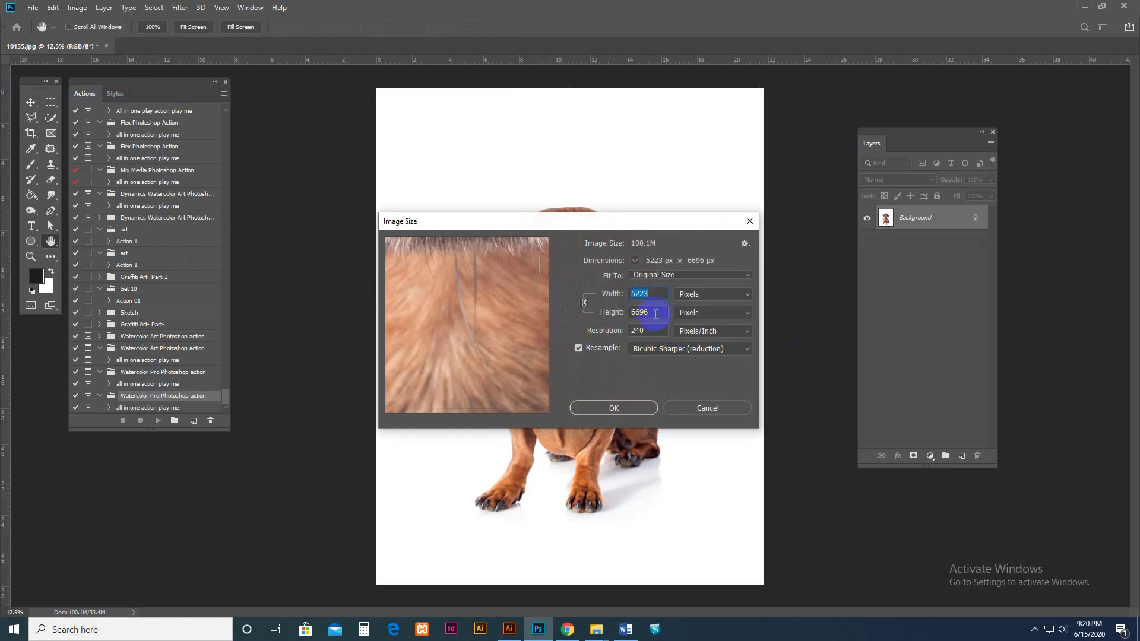
pyautogui.click(608, 313)
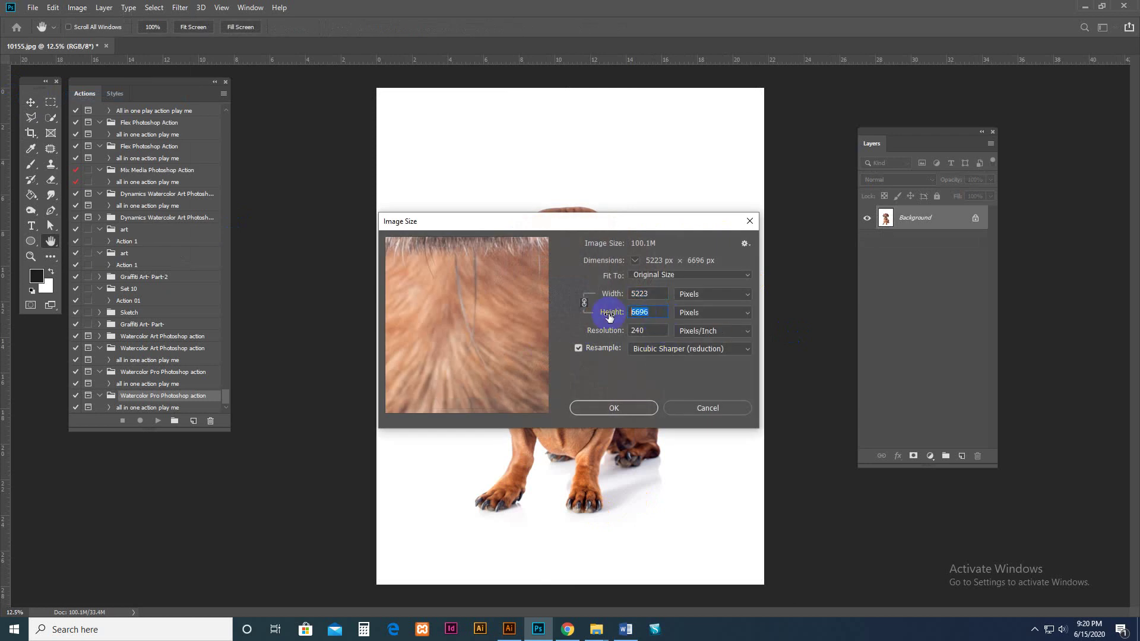
pyautogui.write('3000')
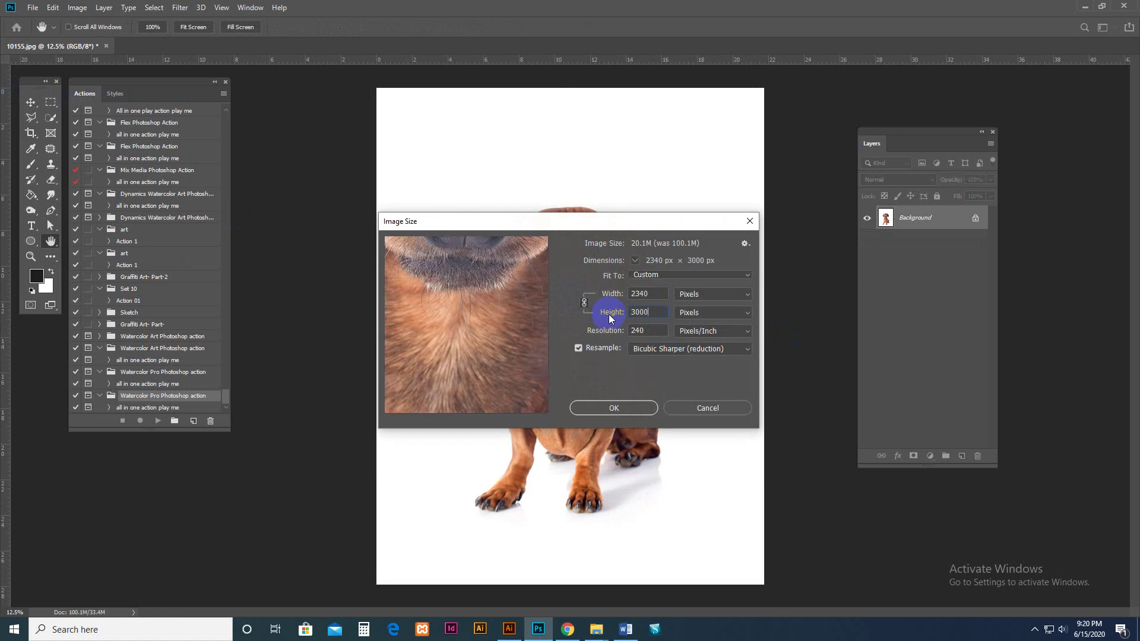
pyautogui.press('Return')
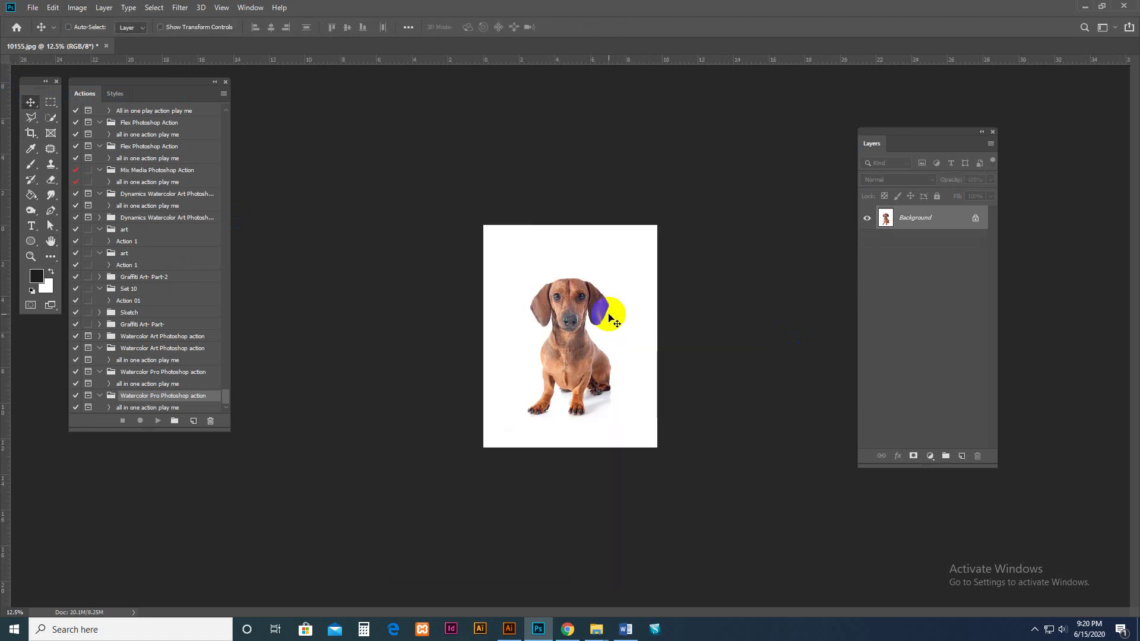
# Extend the canvas slightly on the image's right side with the Crop tool
pyautogui.hotkey('ctrl', '+')
pyautogui.hotkey('ctrl', '+')
pyautogui.hotkey('ctrl', '+')
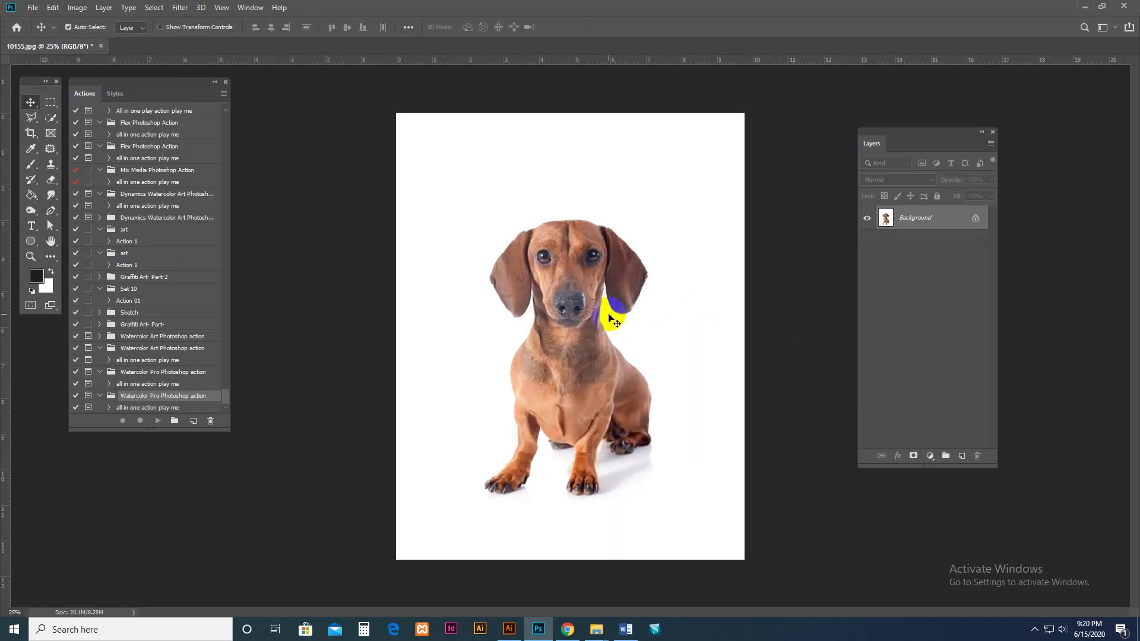
pyautogui.click(31, 132)
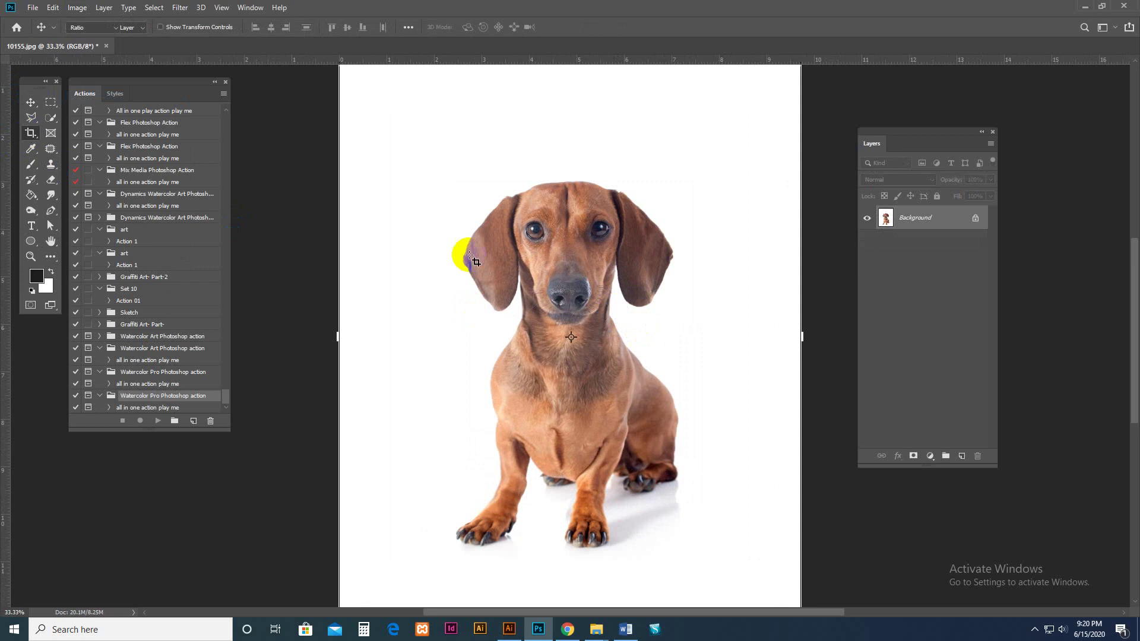
pyautogui.moveTo(798, 335)
pyautogui.mouseDown()
pyautogui.moveTo(815, 334)
pyautogui.moveTo(812, 343)
pyautogui.mouseUp()
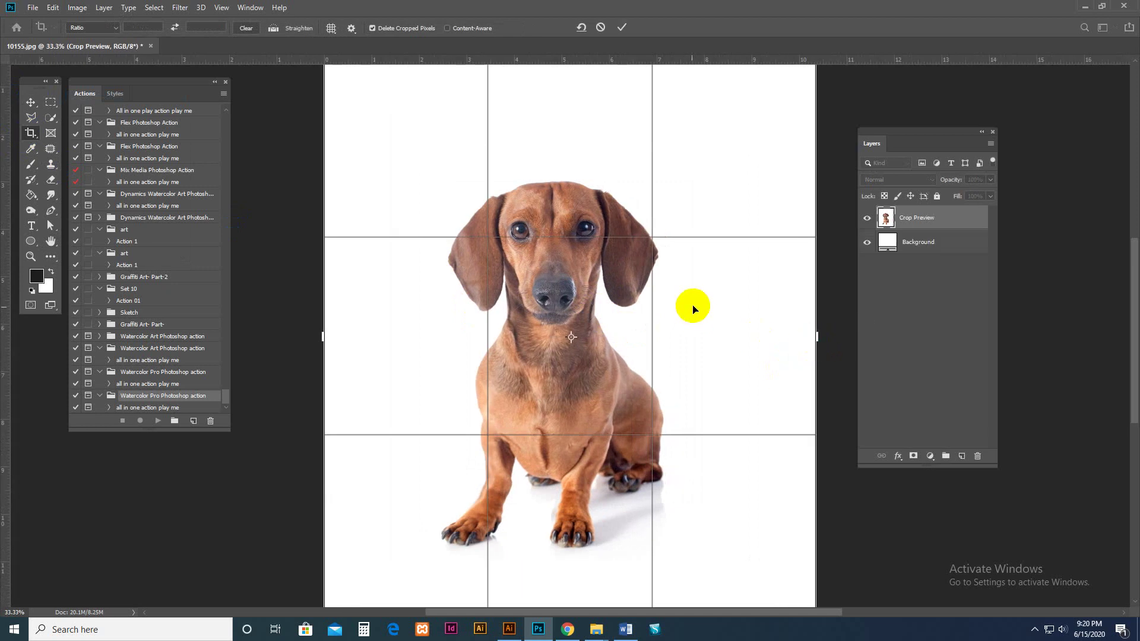
pyautogui.press('Return')
pyautogui.click(31, 102)
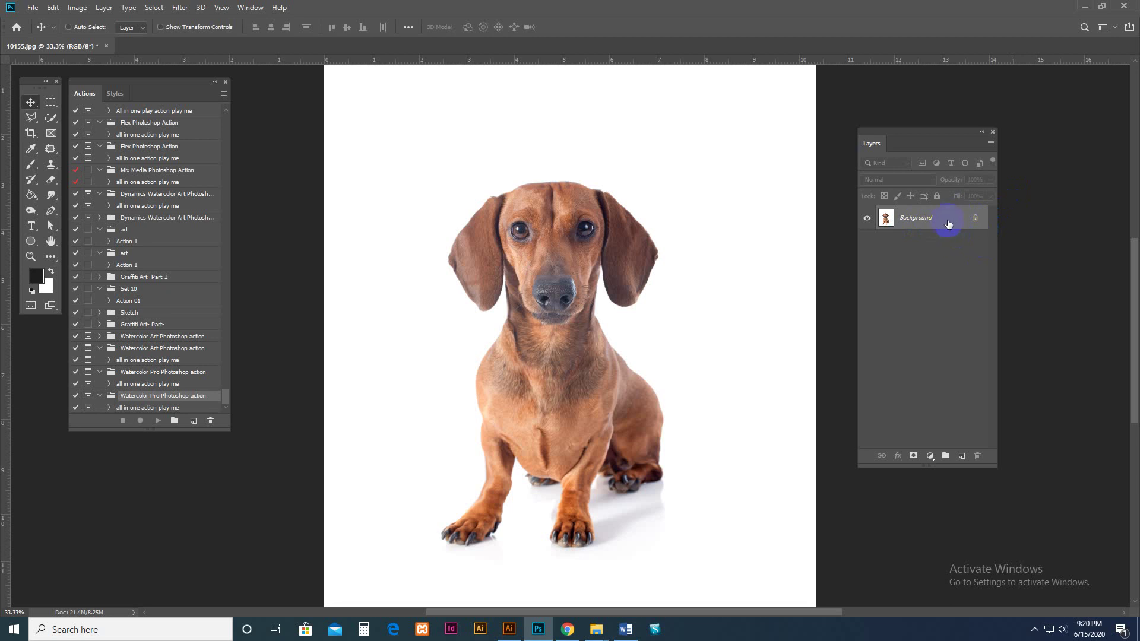
# Convert the Background into a regular layer and flatten the image back into a Background layer
pyautogui.doubleClick(940, 218)
pyautogui.click(664, 186)
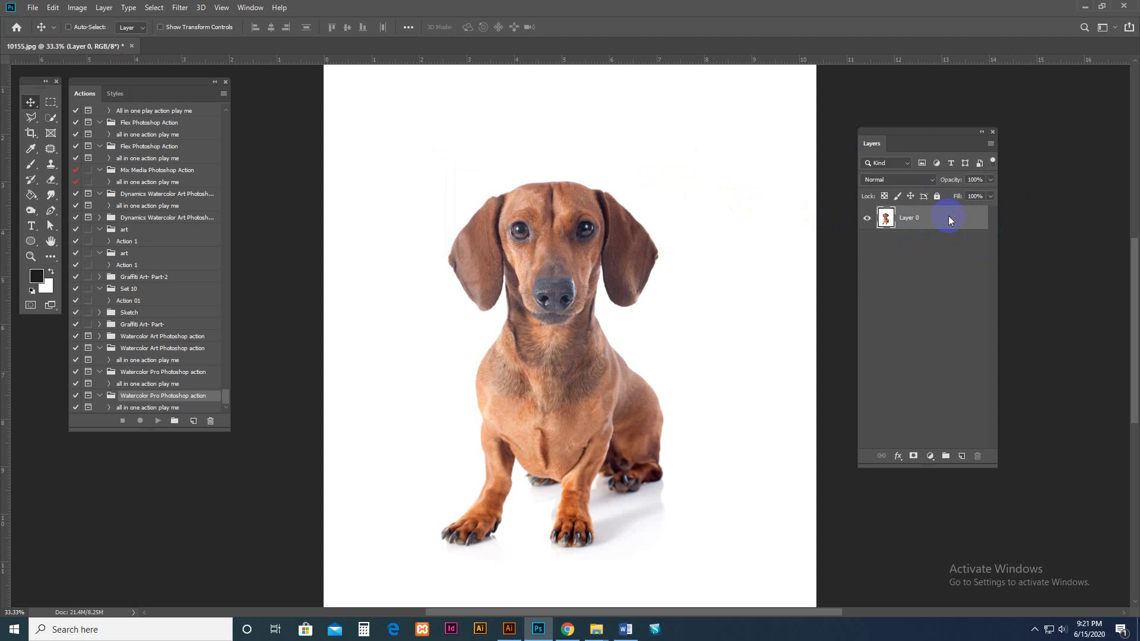
pyautogui.rightClick(949, 220)
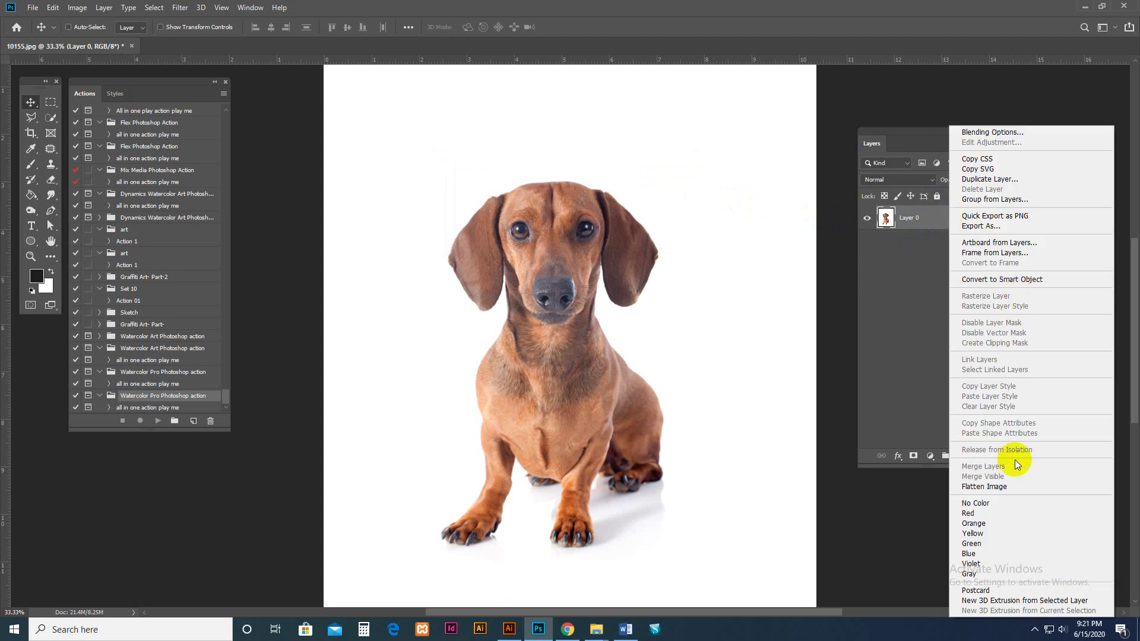
pyautogui.click(1009, 487)
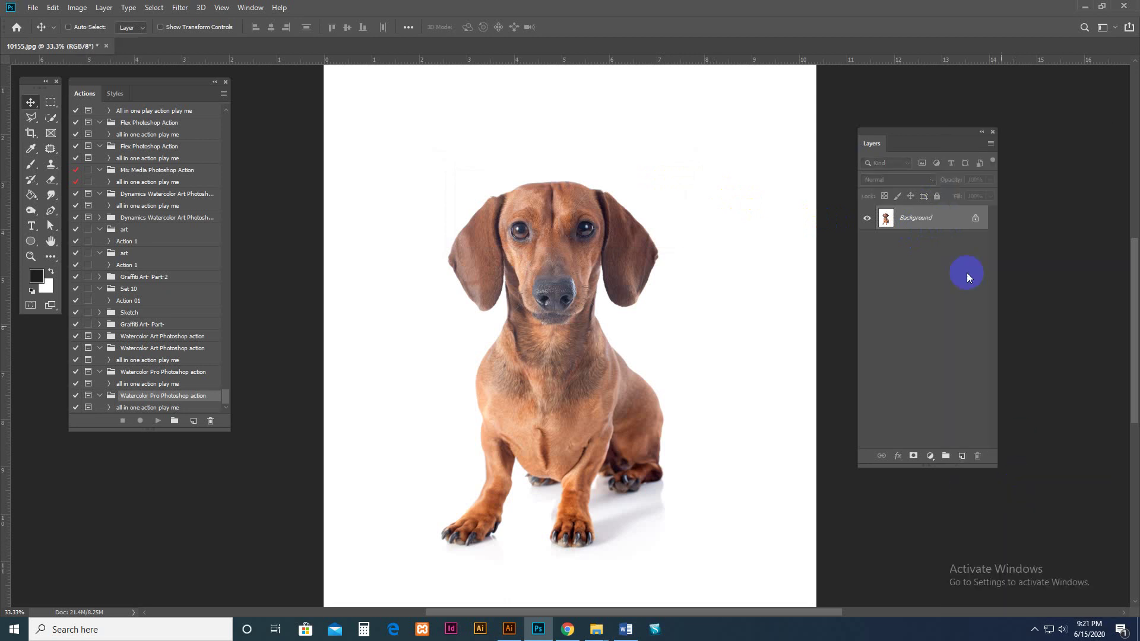
# Unlock the Background as Layer 0 once more and flatten the image again
pyautogui.doubleClick(956, 219)
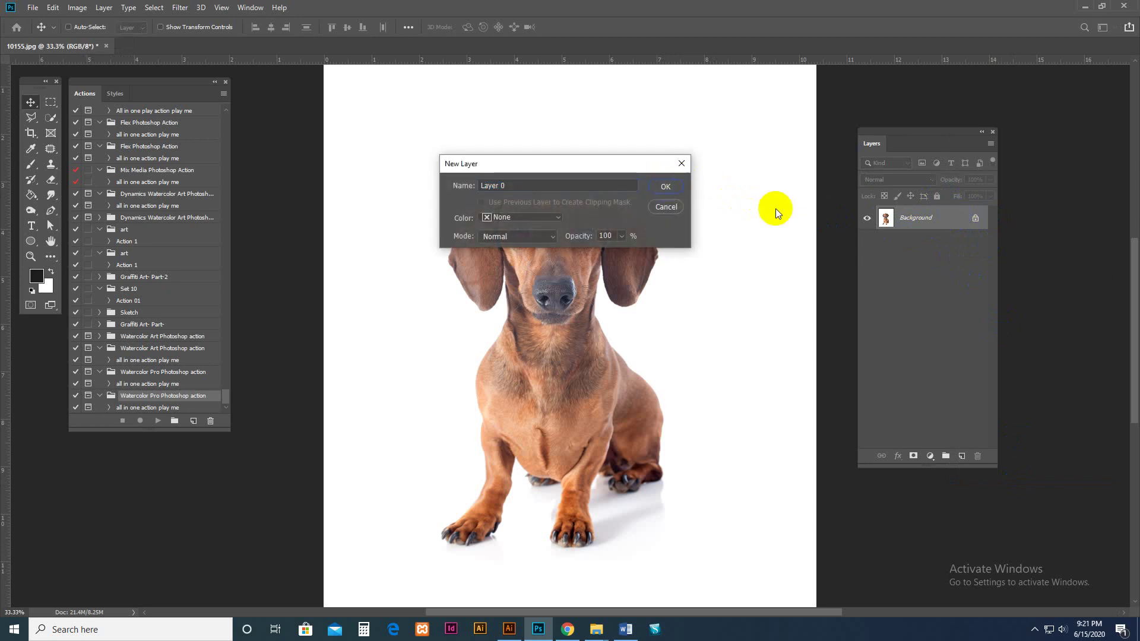
pyautogui.click(657, 188)
pyautogui.rightClick(944, 227)
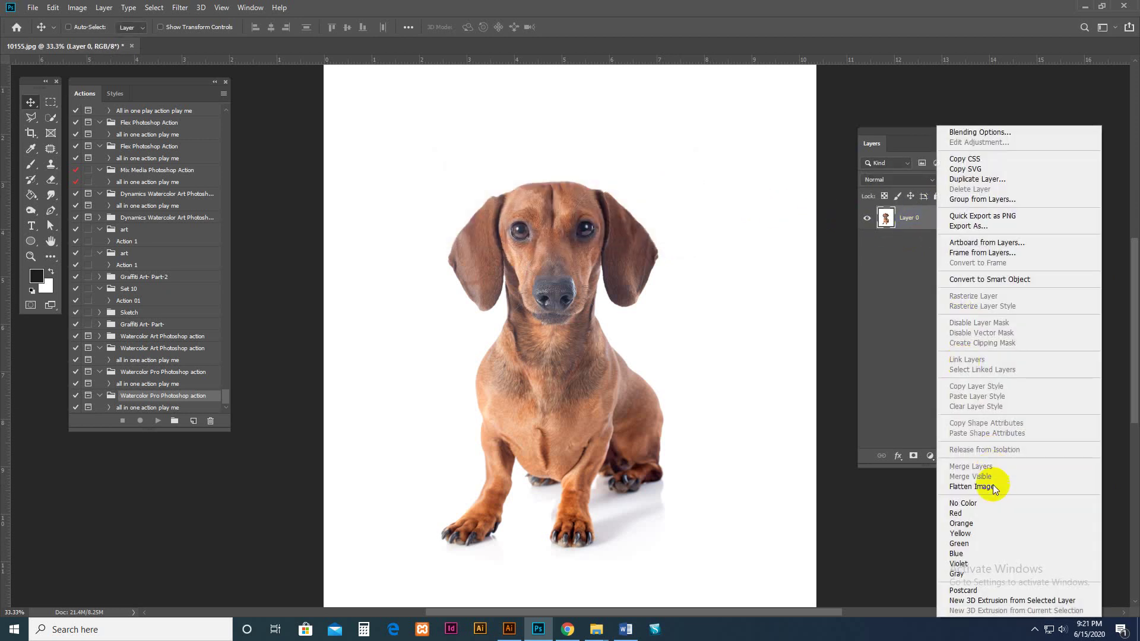
pyautogui.click(988, 484)
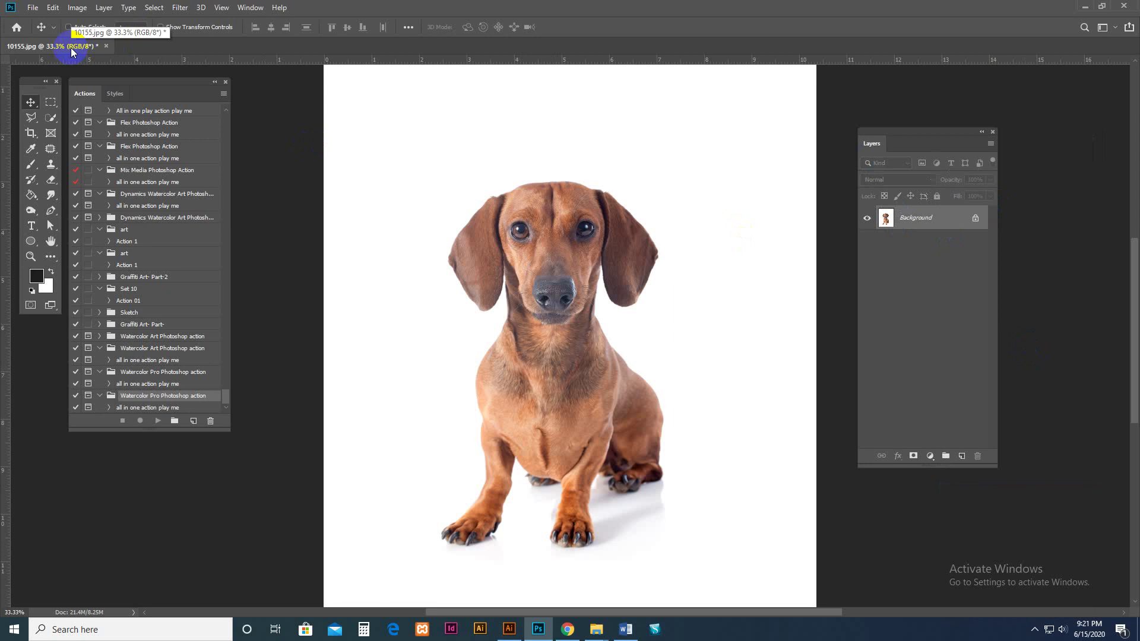
# Set the image's colour mode to RGB Color
pyautogui.click(77, 8)
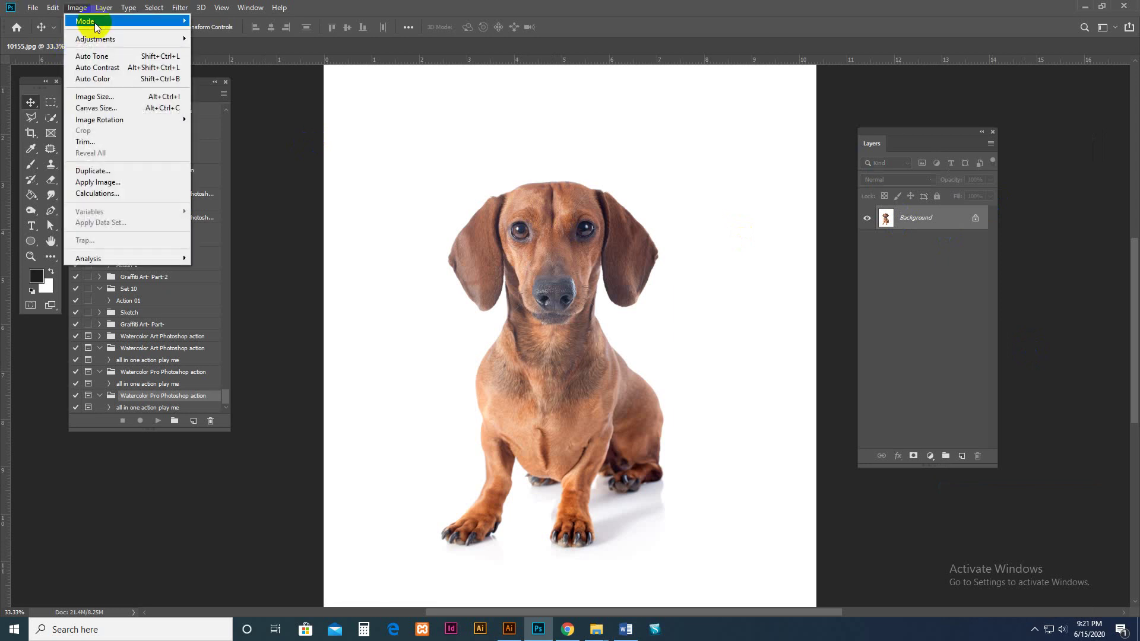
pyautogui.moveTo(94, 24)
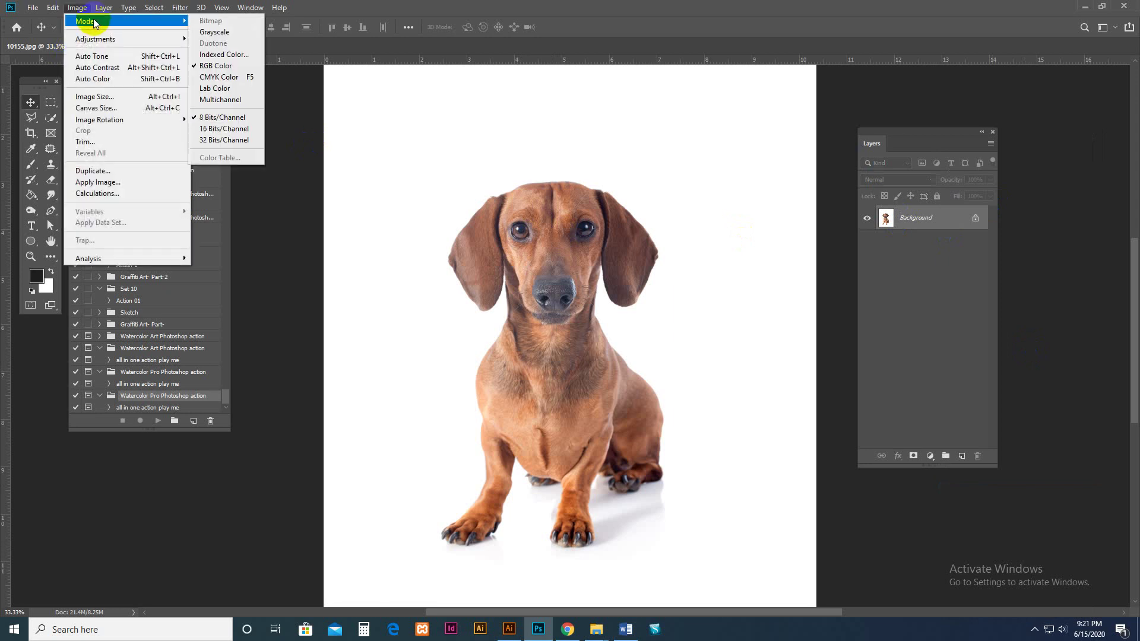
pyautogui.click(214, 70)
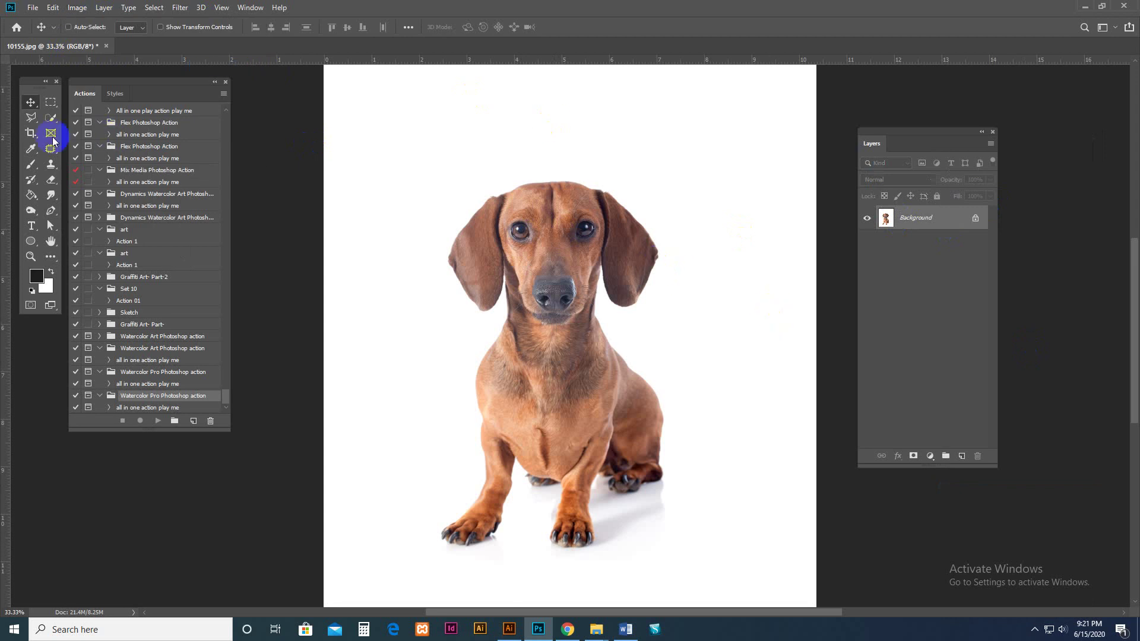
# Select the dog automatically with the Quick Selection tool's Select Subject command
pyautogui.moveTo(52, 121); pyautogui.dragTo(98, 123)
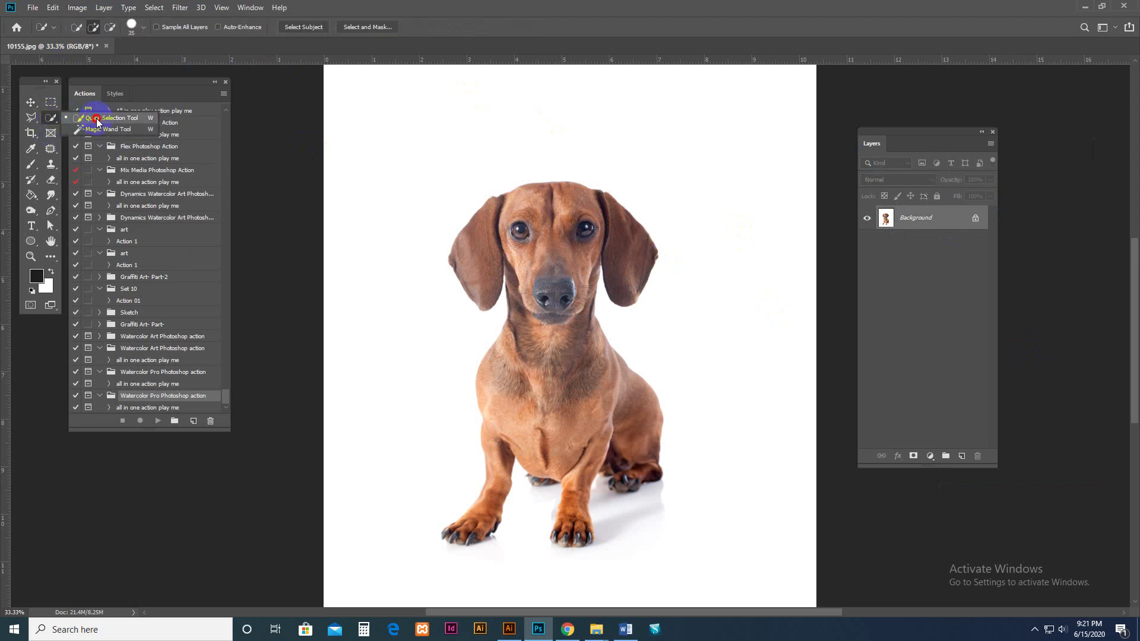
pyautogui.click(193, 161)
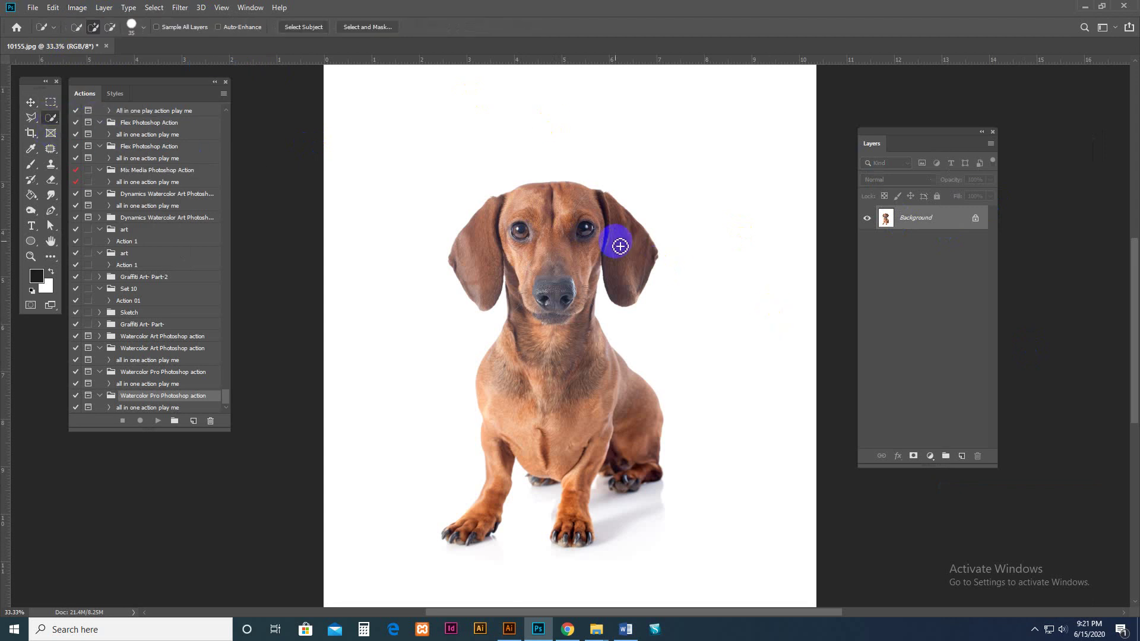
pyautogui.click(309, 28)
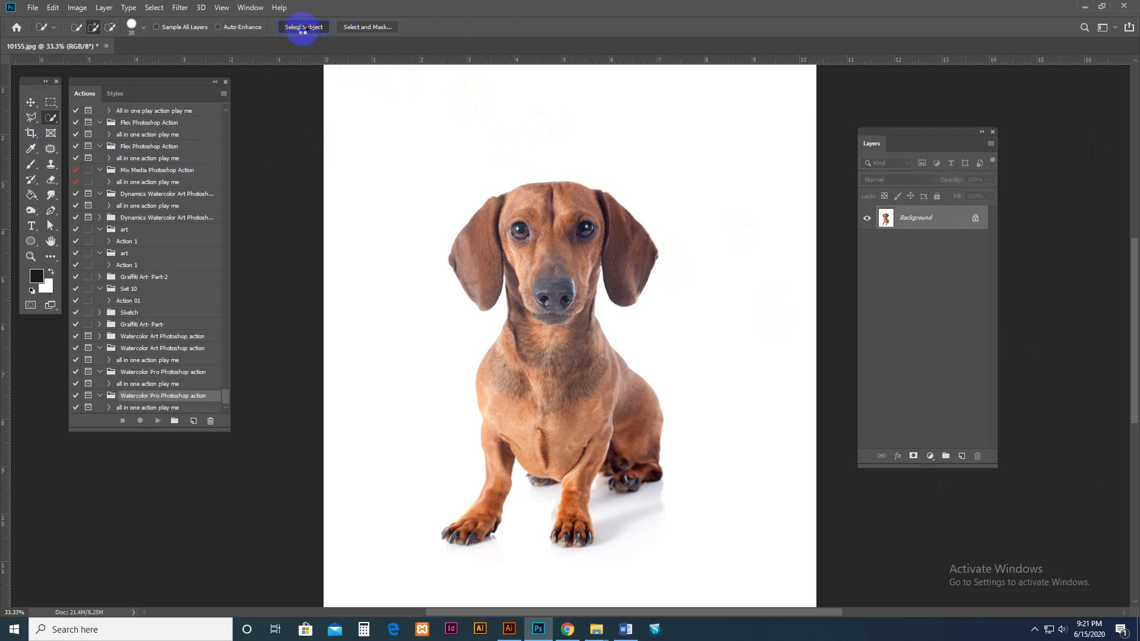
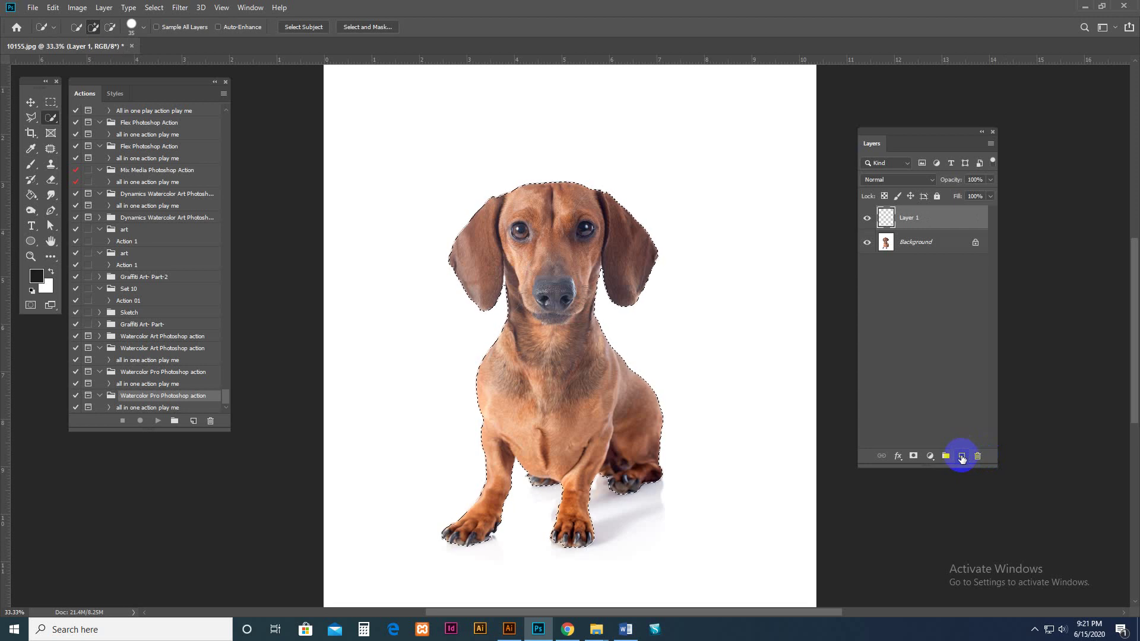
# Add a new layer named brush, fill the dog selection on it with red, and deselect
pyautogui.click(916, 252)
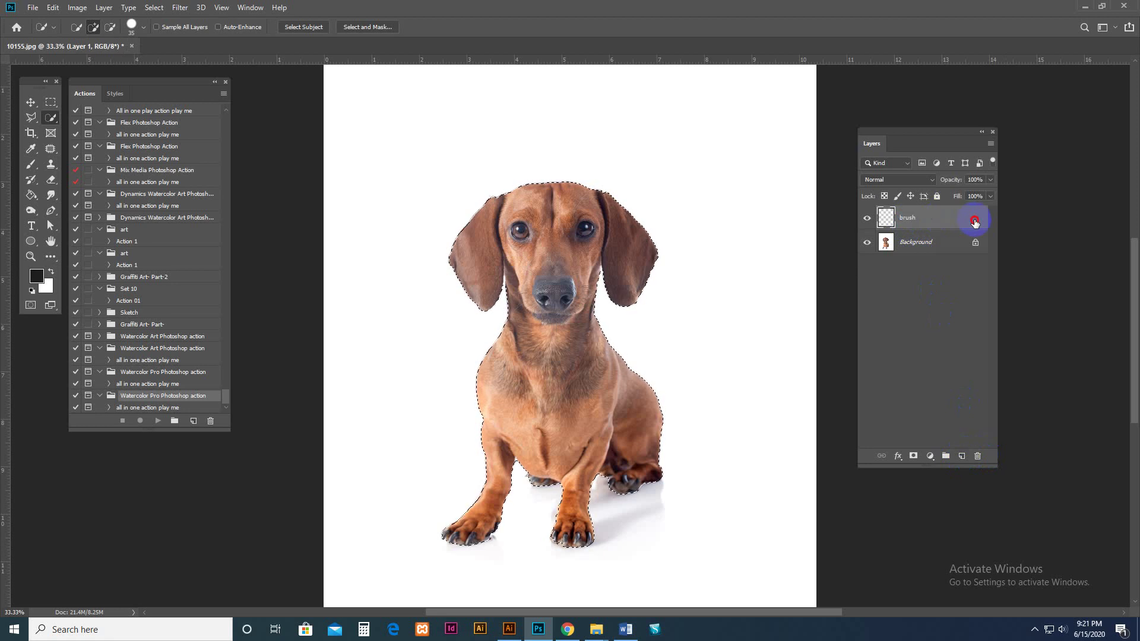
pyautogui.click(37, 275)
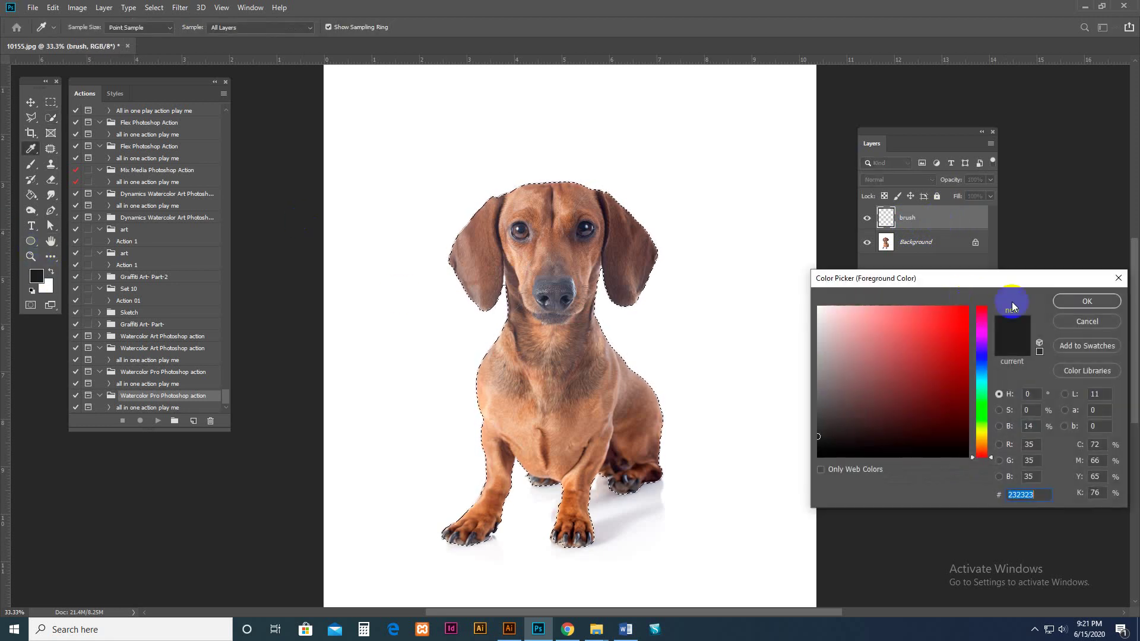
pyautogui.click(1088, 301)
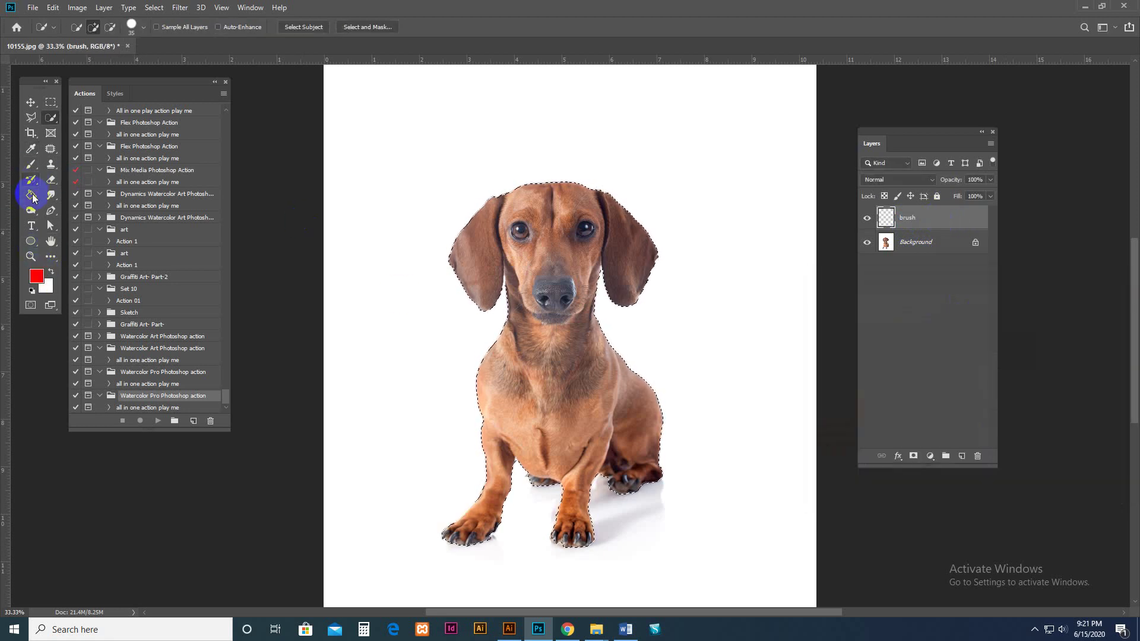
pyautogui.moveTo(31, 194); pyautogui.dragTo(83, 209)
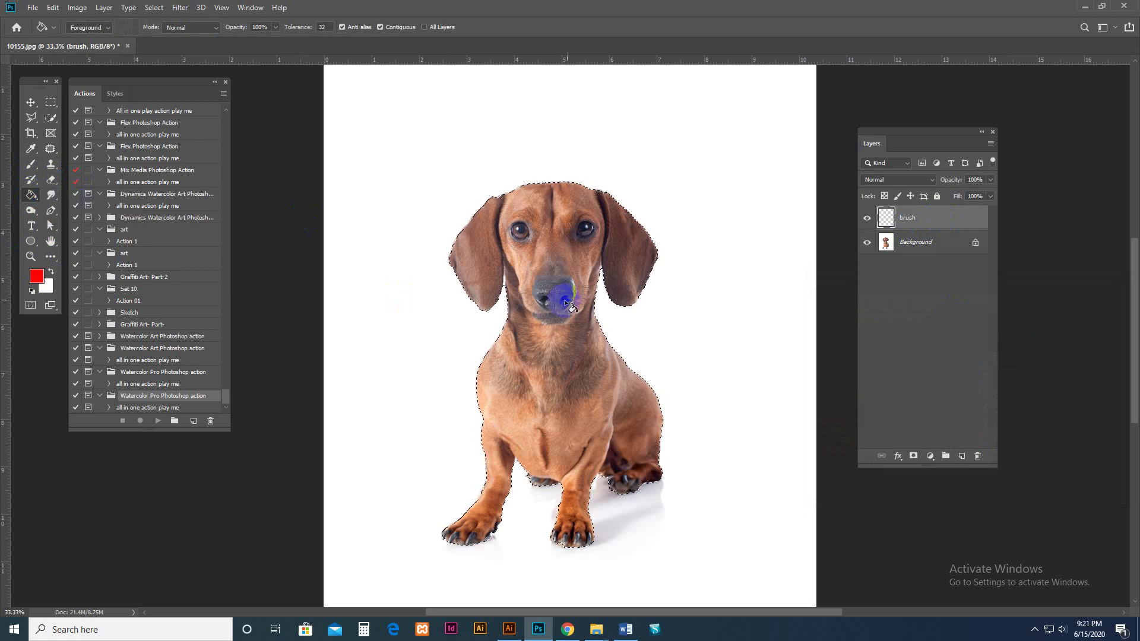
pyautogui.click(564, 300)
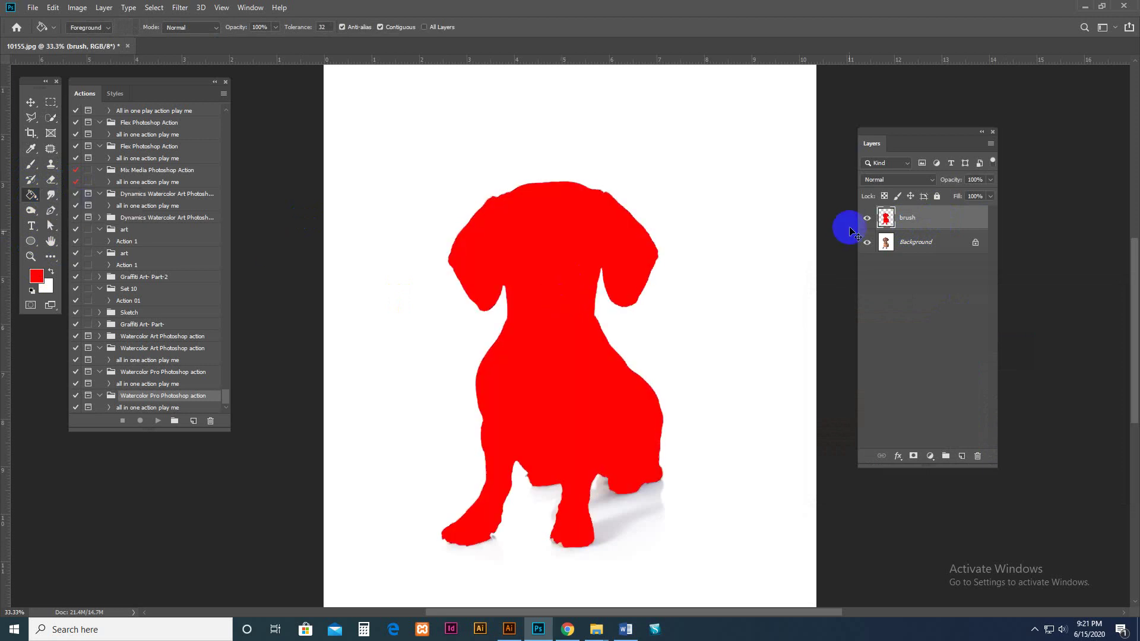
pyautogui.hotkey('ctrl', 'd')
# Touch up the red dog silhouette around the legs and head with a soft red brush at 35% opacity
pyautogui.click(31, 164)
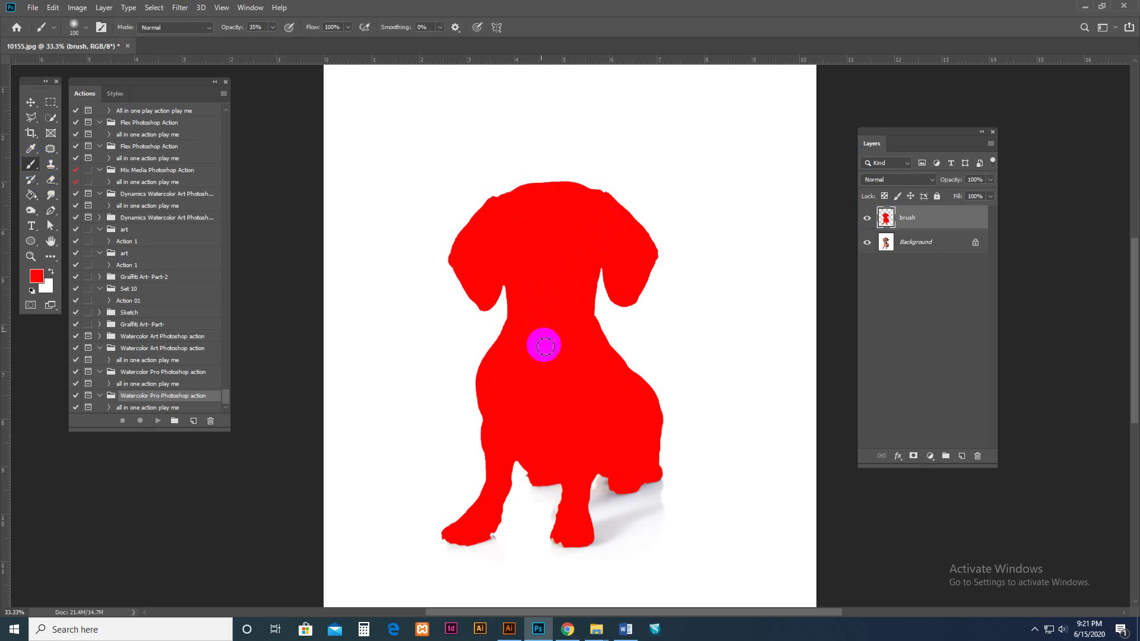
pyautogui.moveTo(527, 471)
pyautogui.mouseDown()
pyautogui.moveTo(459, 553)
pyautogui.moveTo(492, 532)
pyautogui.moveTo(580, 515)
pyautogui.mouseUp()
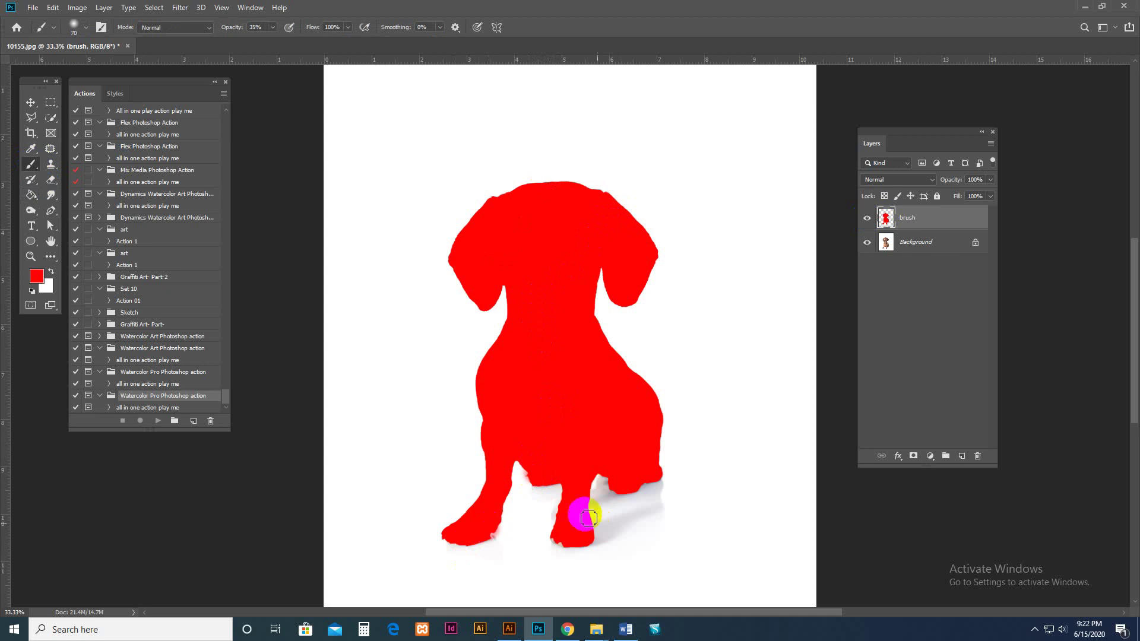
pyautogui.click(51, 118)
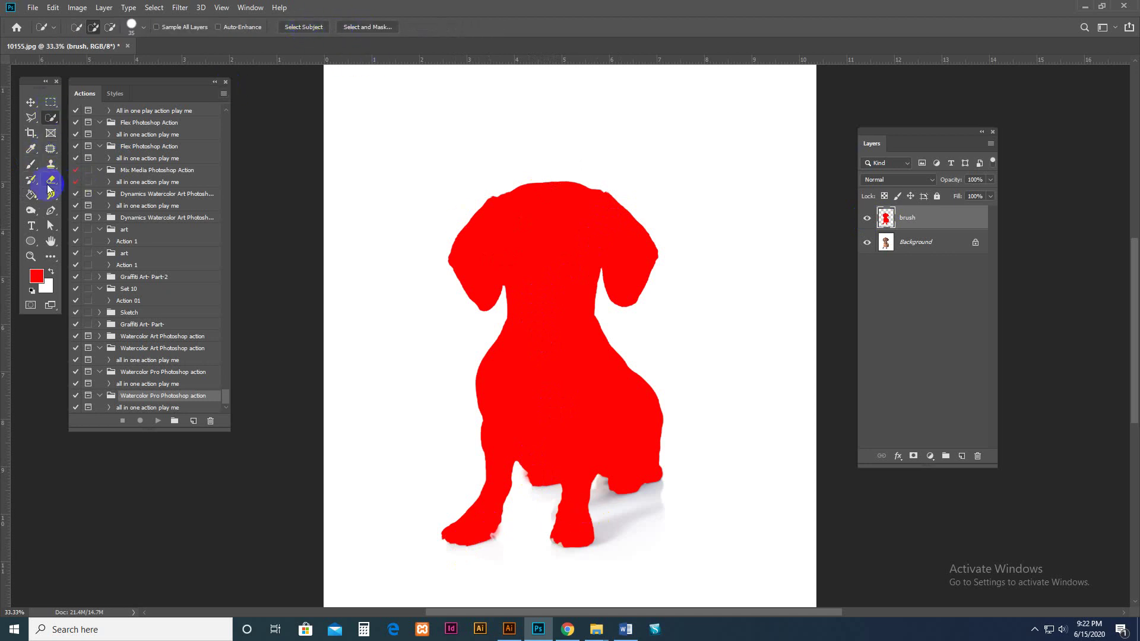
pyautogui.click(31, 164)
pyautogui.moveTo(577, 246)
pyautogui.mouseDown()
pyautogui.moveTo(580, 224)
pyautogui.moveTo(541, 238)
pyautogui.moveTo(555, 224)
pyautogui.moveTo(592, 285)
pyautogui.mouseUp()
pyautogui.click(532, 291)
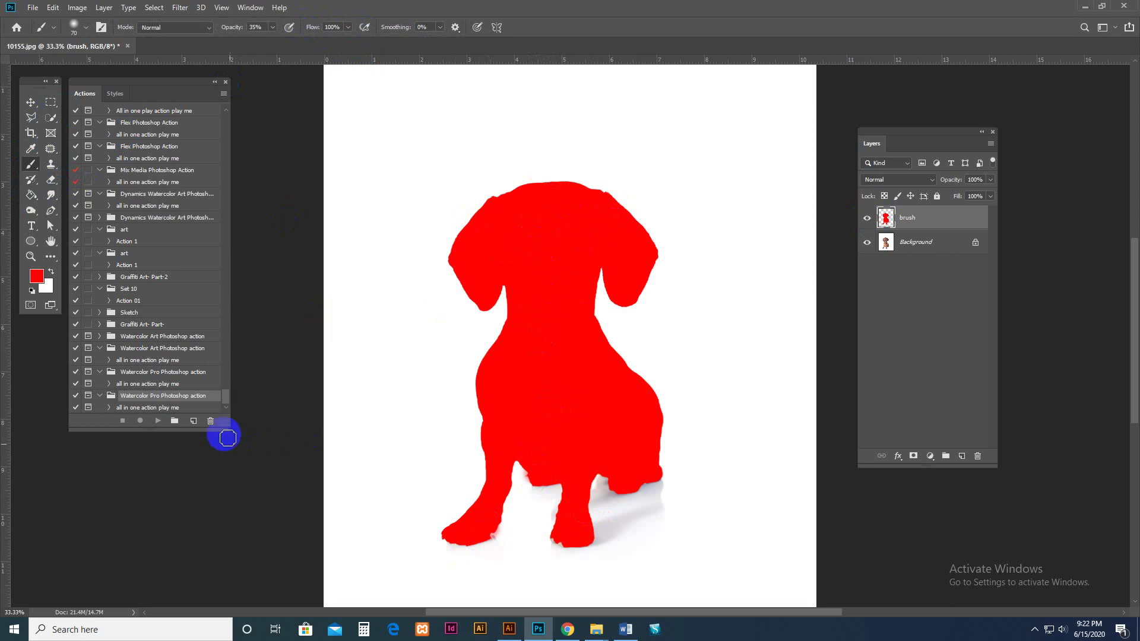
# Play the "all in one action play me" action from the last Watercolor Pro Photoshop action set and dismiss its closing message
pyautogui.moveTo(225, 428); pyautogui.dragTo(248, 436)
pyautogui.click(136, 419)
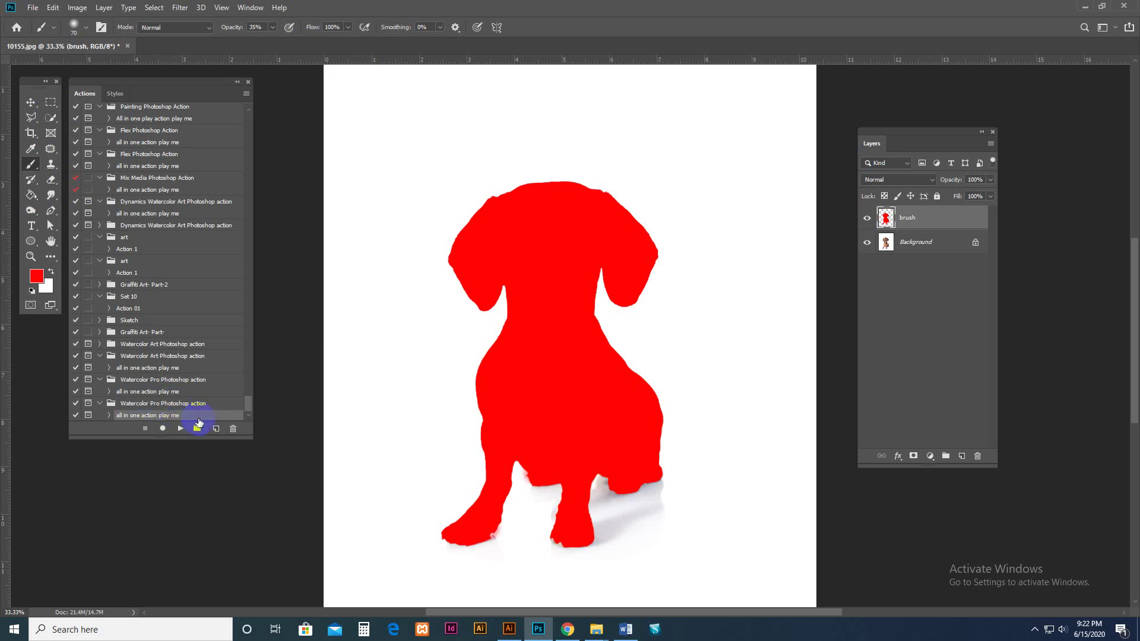
pyautogui.click(182, 429)
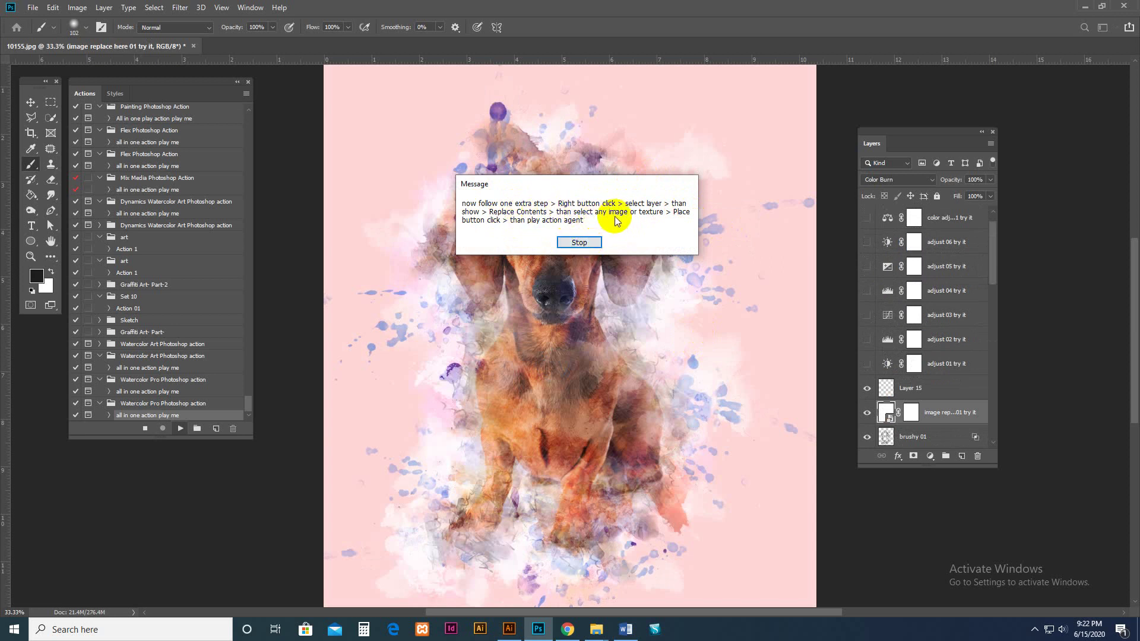
pyautogui.click(580, 241)
# Replace the contents of the "image replace here 01 try it" layer with 245.jpg from the Main file Watercolor Pro Photoshop action folder
pyautogui.click(935, 387)
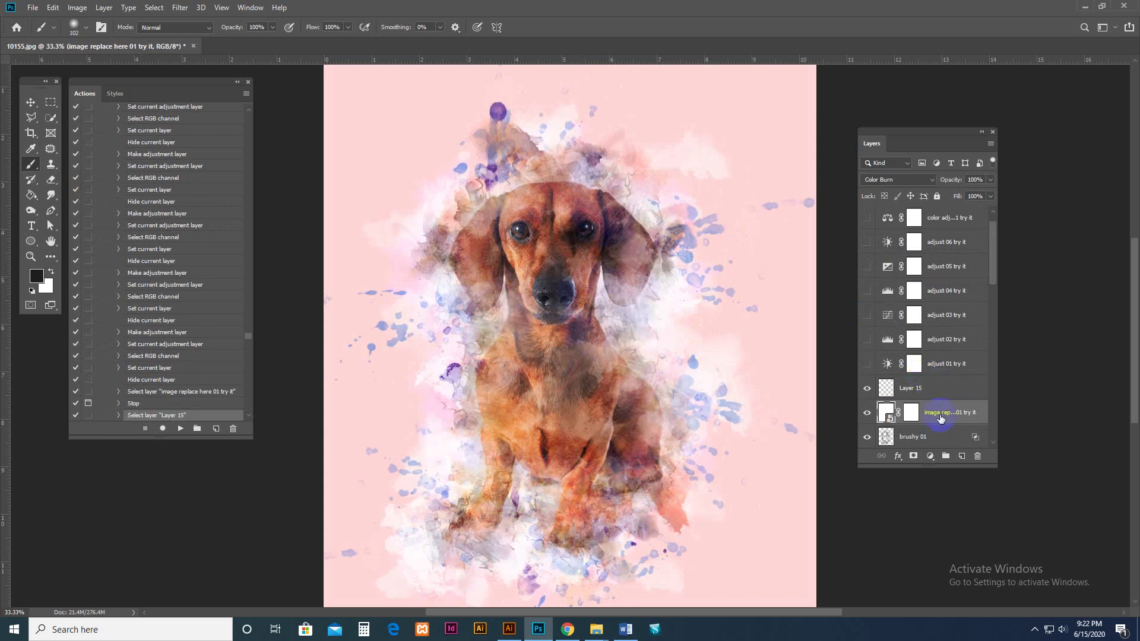
pyautogui.moveTo(992, 462); pyautogui.dragTo(1049, 507)
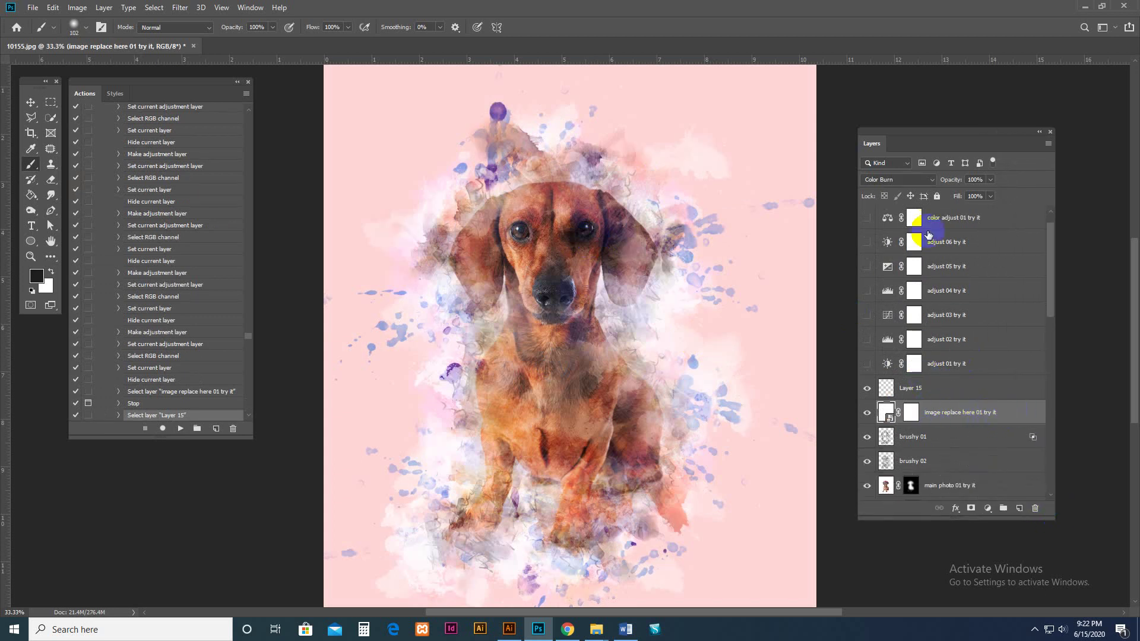
pyautogui.rightClick(1006, 415)
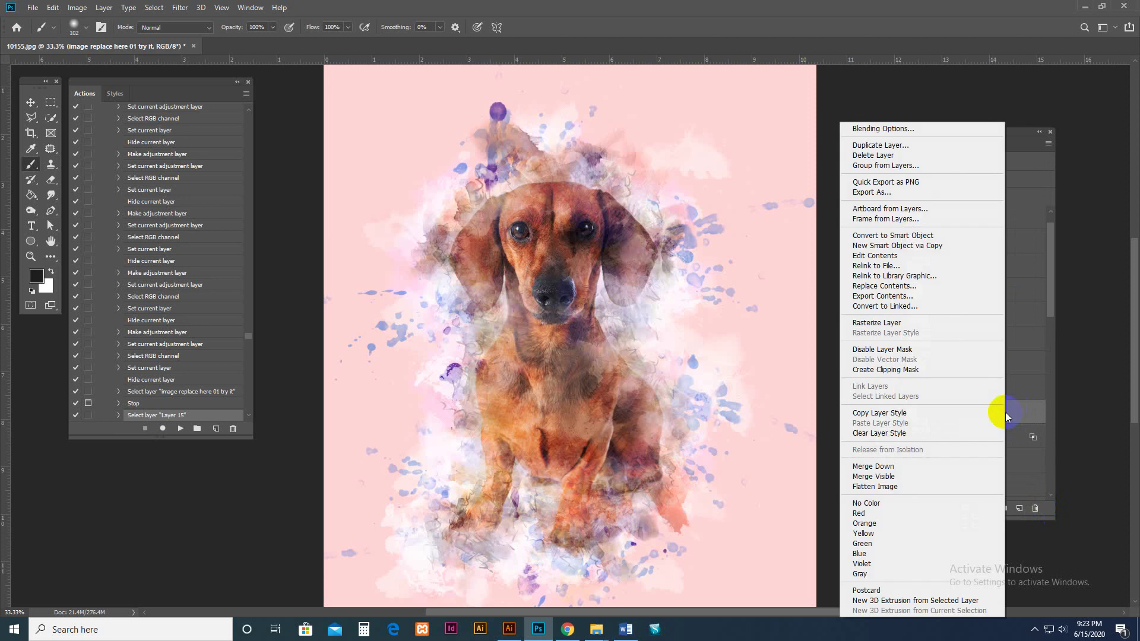
pyautogui.click(883, 290)
pyautogui.rightClick(438, 319)
pyautogui.click(476, 365)
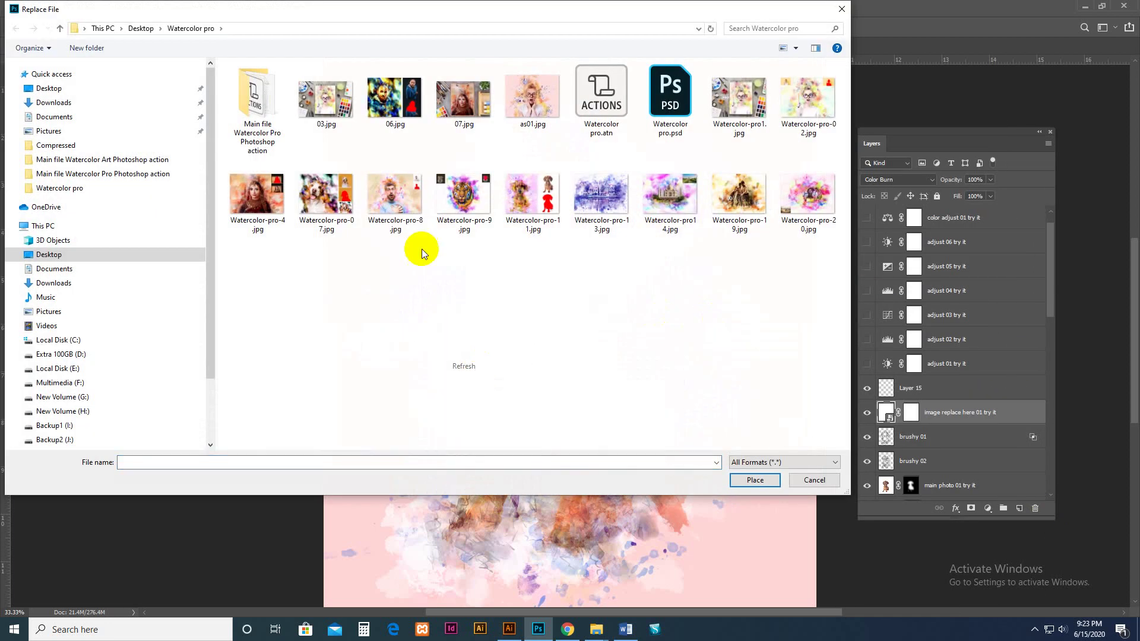
pyautogui.doubleClick(269, 111)
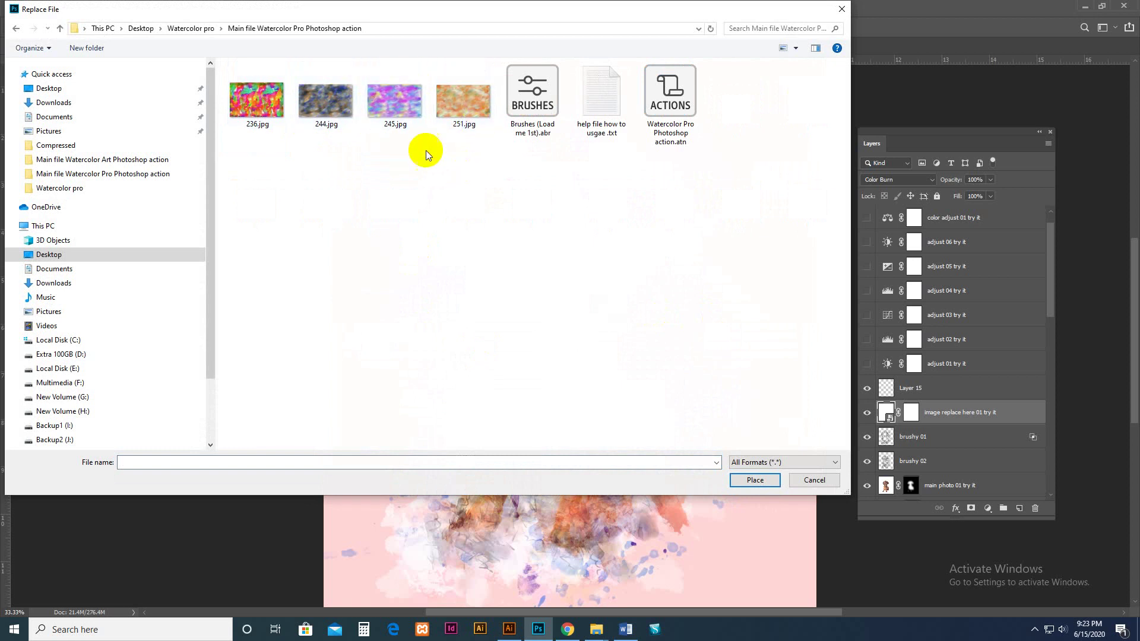
pyautogui.click(387, 108)
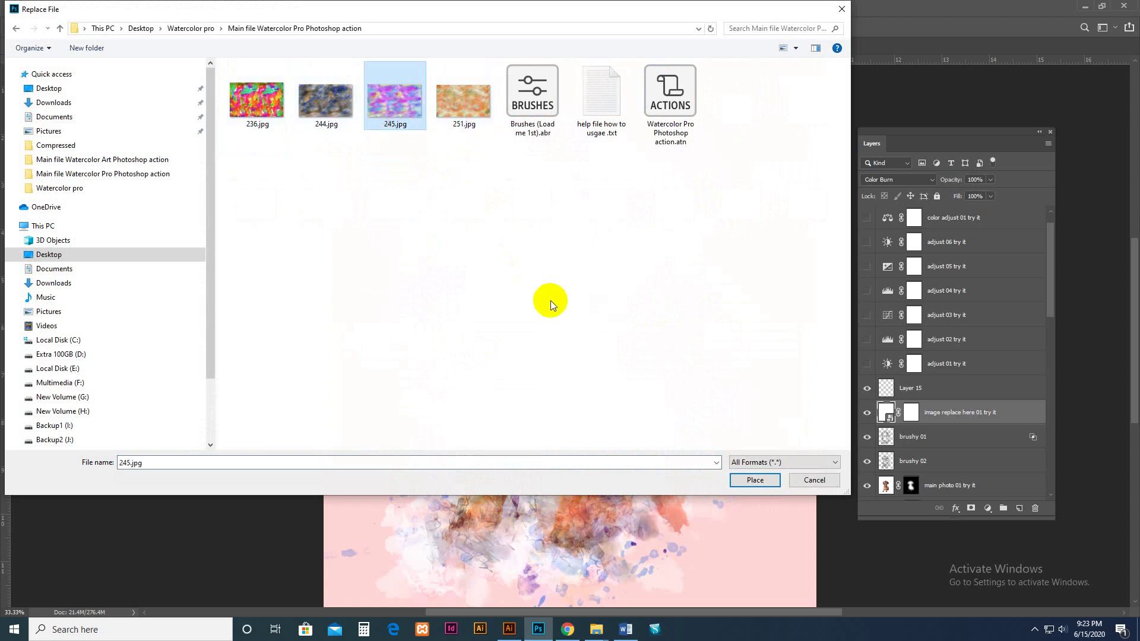
pyautogui.click(755, 480)
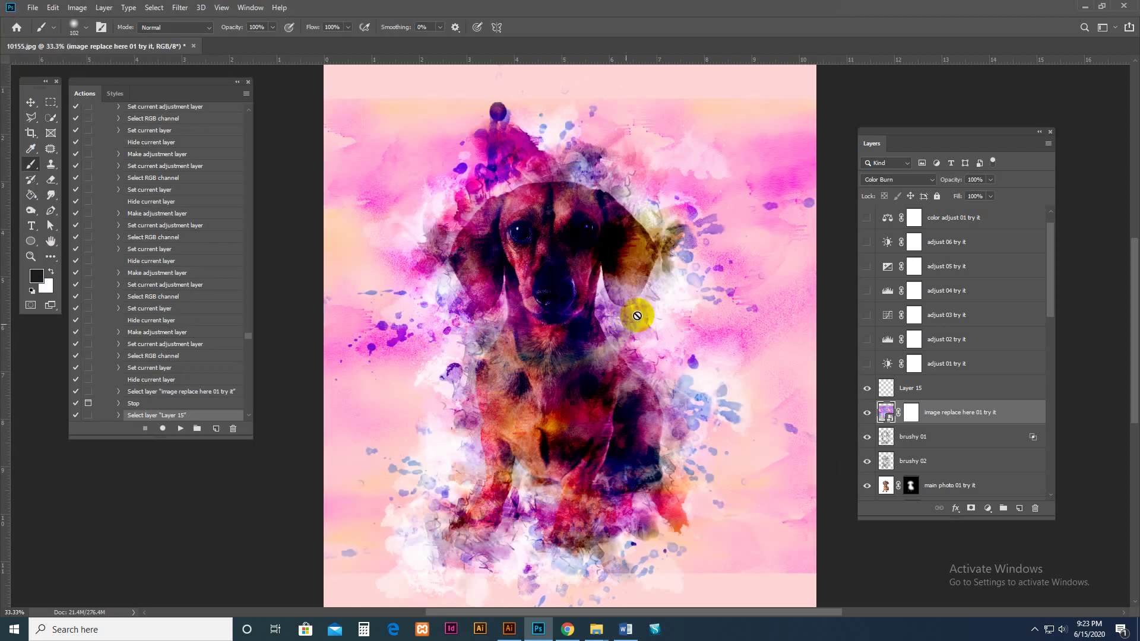
# Rotate the replaced texture layer about 90° and scale it to about 113% so that it covers the whole canvas
pyautogui.hotkey('ctrl', '-')
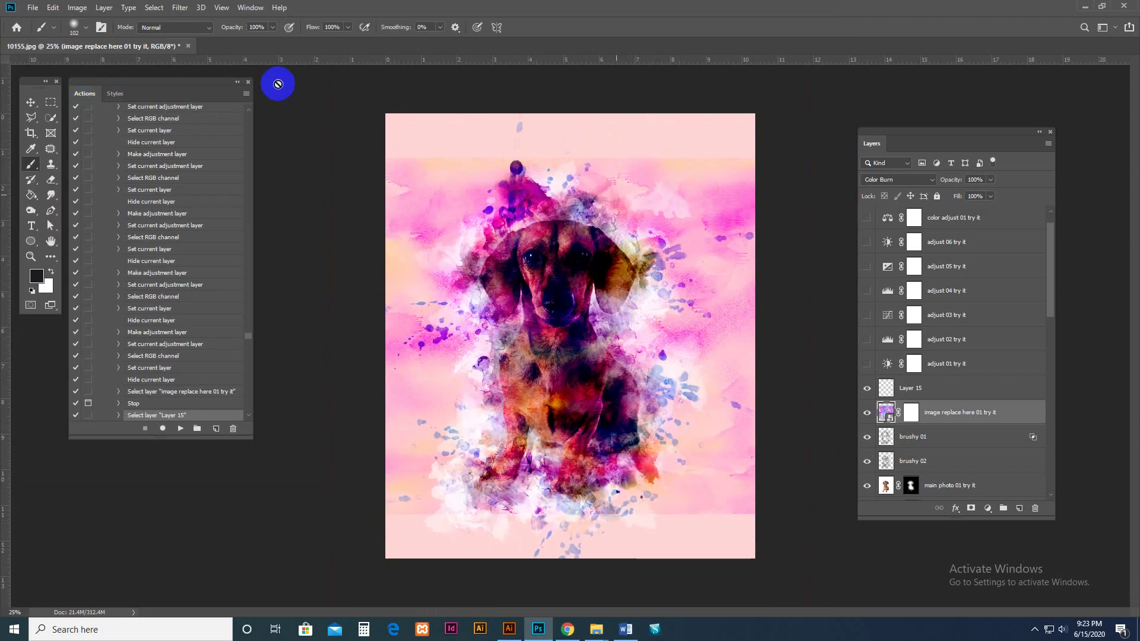
pyautogui.click(31, 102)
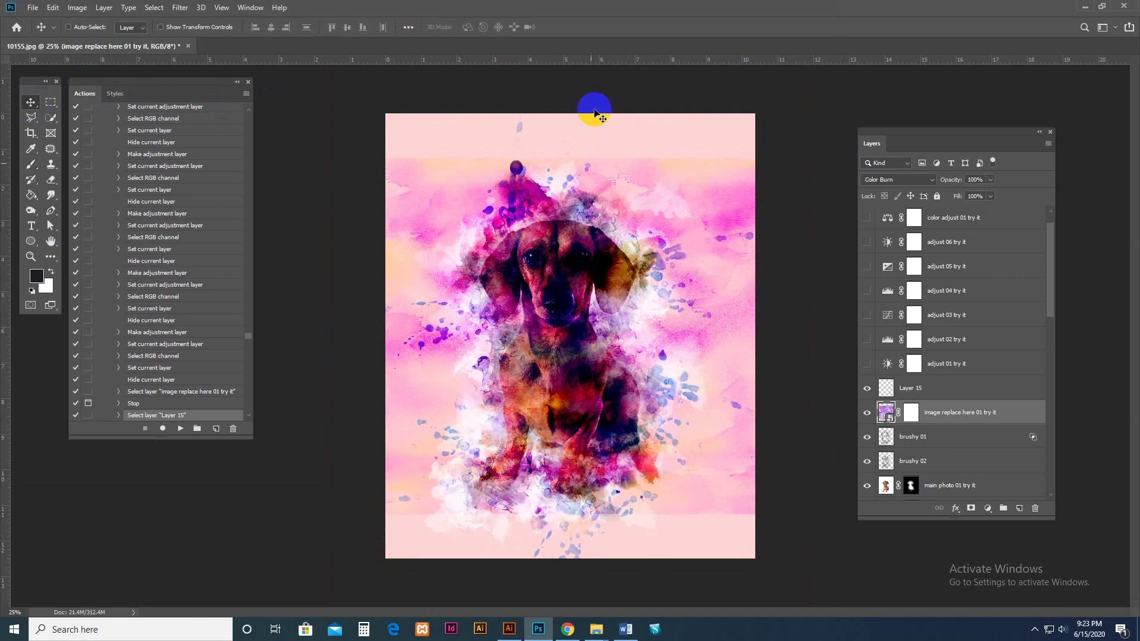
pyautogui.hotkey('ctrl', 't')
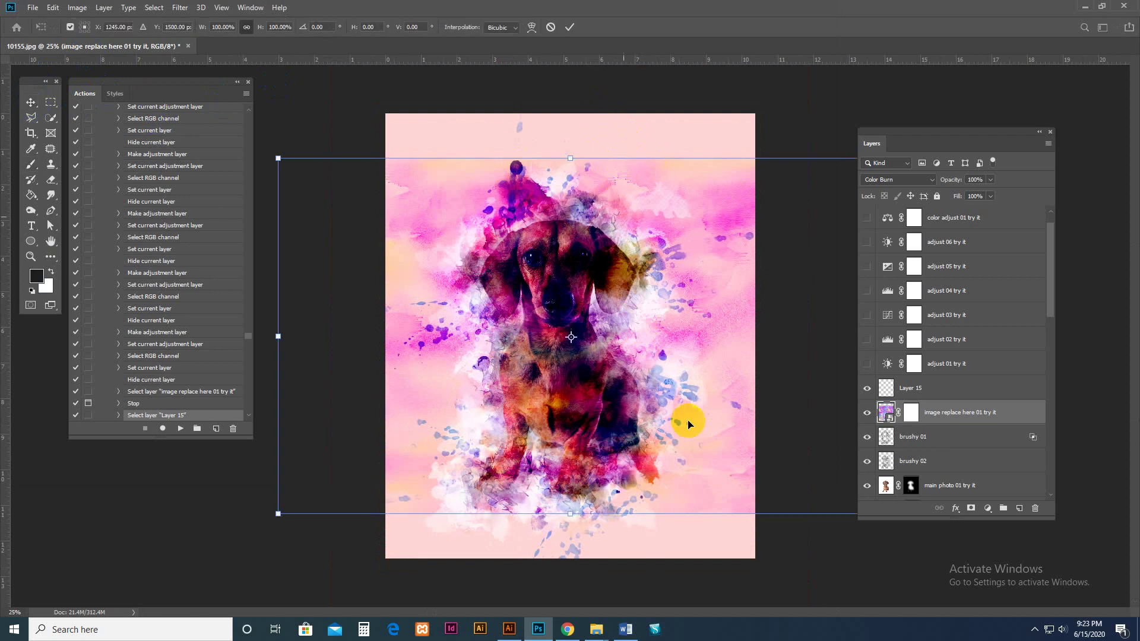
pyautogui.hotkey('ctrl', '-')
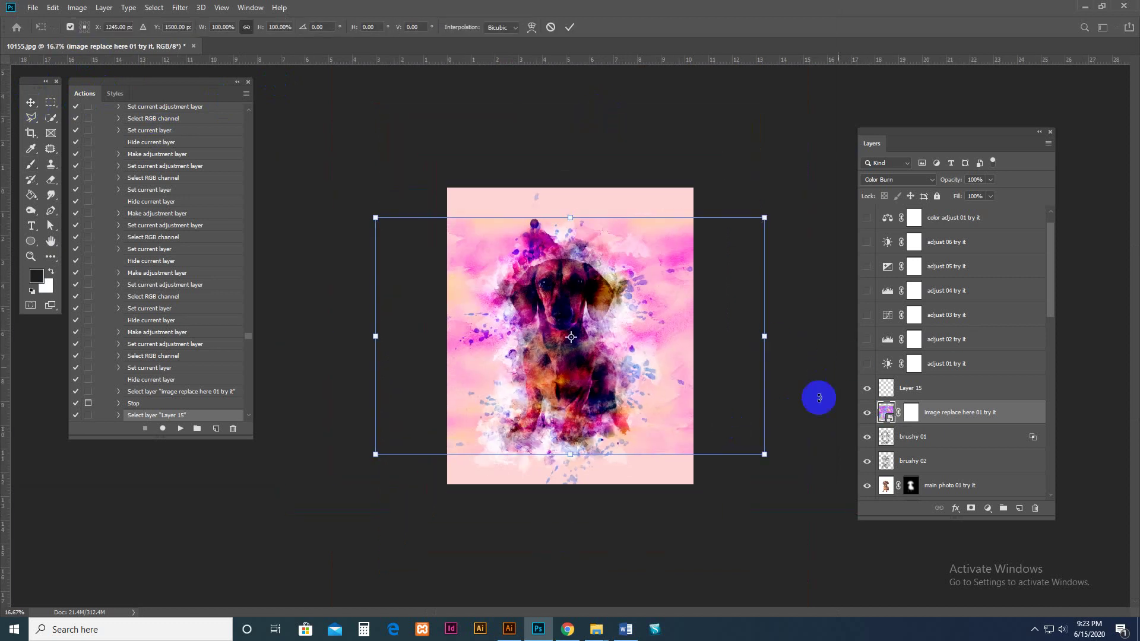
pyautogui.moveTo(789, 455); pyautogui.dragTo(462, 540)
pyautogui.moveTo(690, 335); pyautogui.dragTo(705, 336)
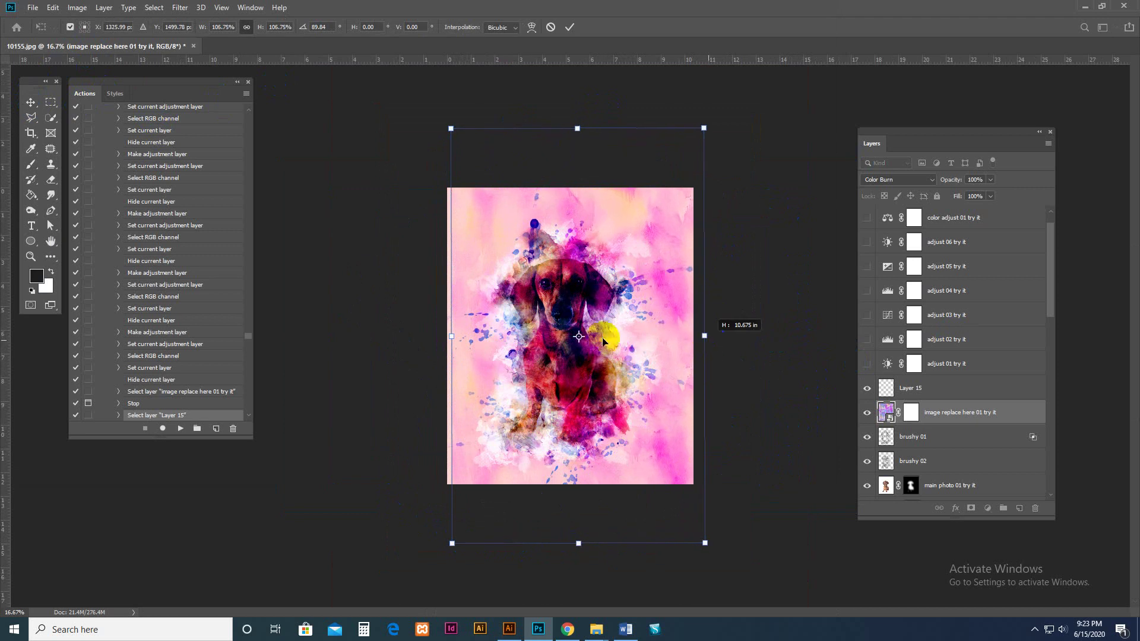
pyautogui.moveTo(452, 336); pyautogui.dragTo(435, 336)
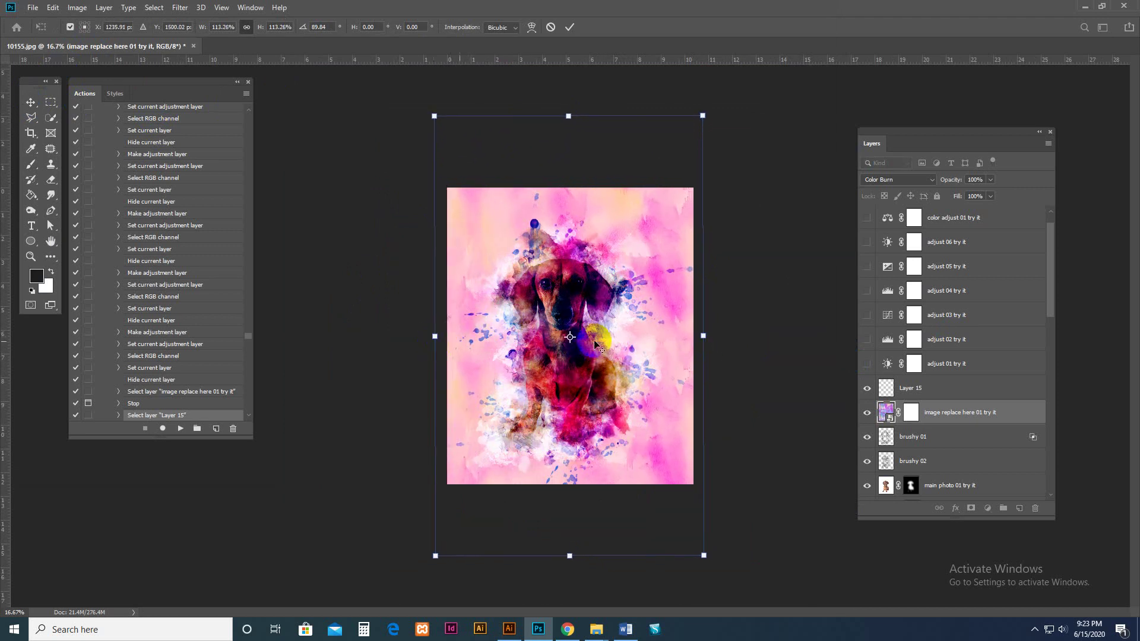
pyautogui.press('Return')
pyautogui.hotkey('ctrl', '+')
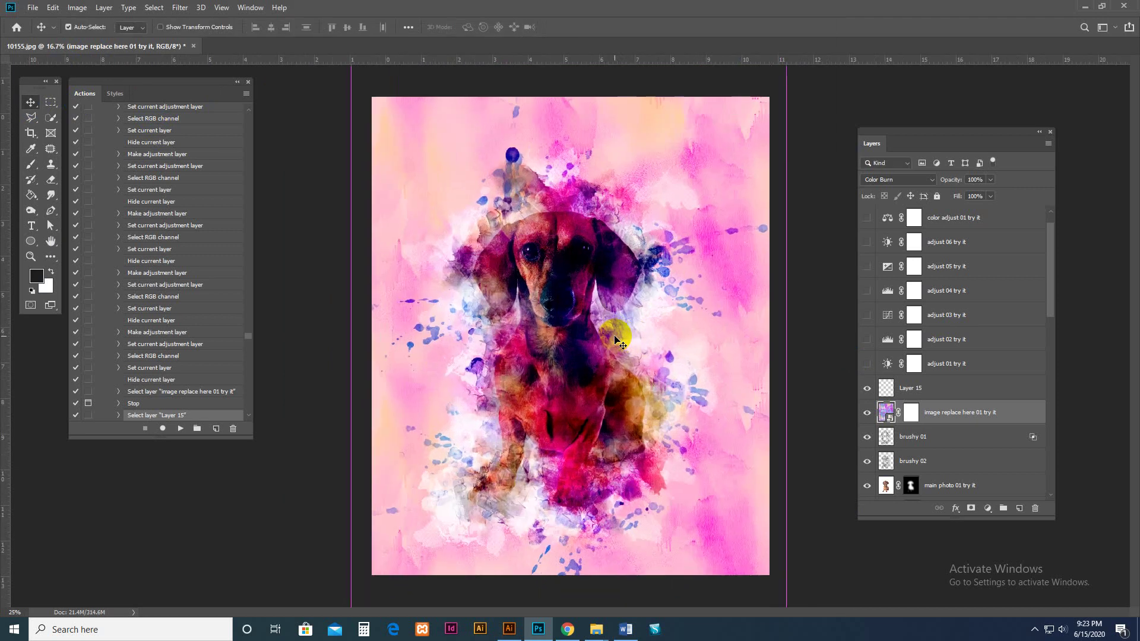
# Play another "all in one action play me" action to build a new watercolor version of the dog photo
pyautogui.hotkey('ctrl', '+')
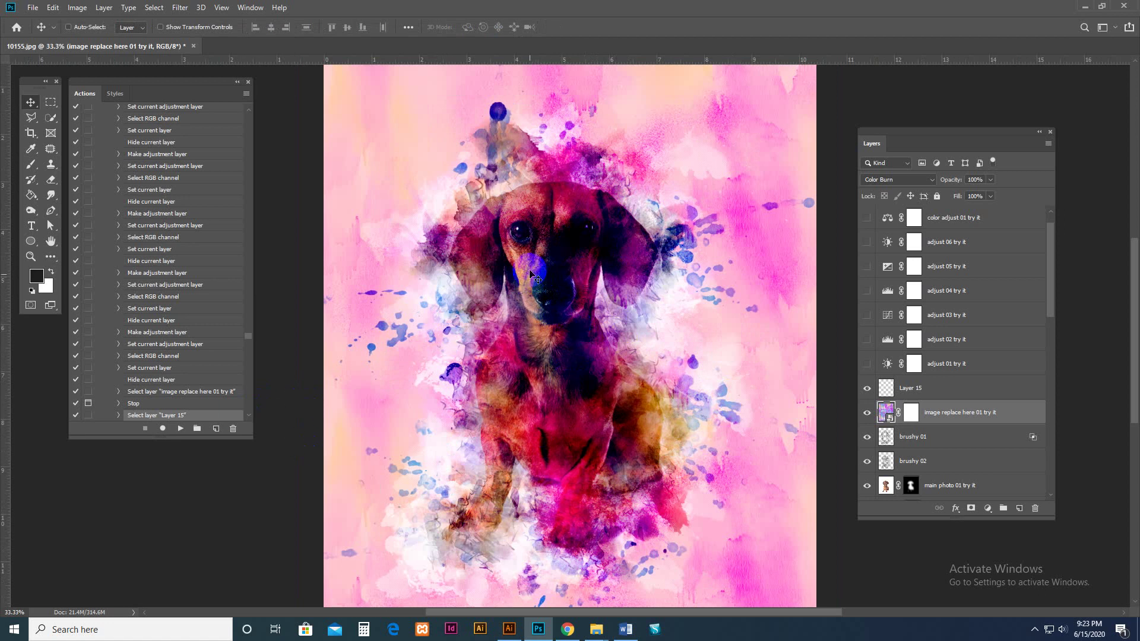
pyautogui.click(188, 424)
pyautogui.click(181, 428)
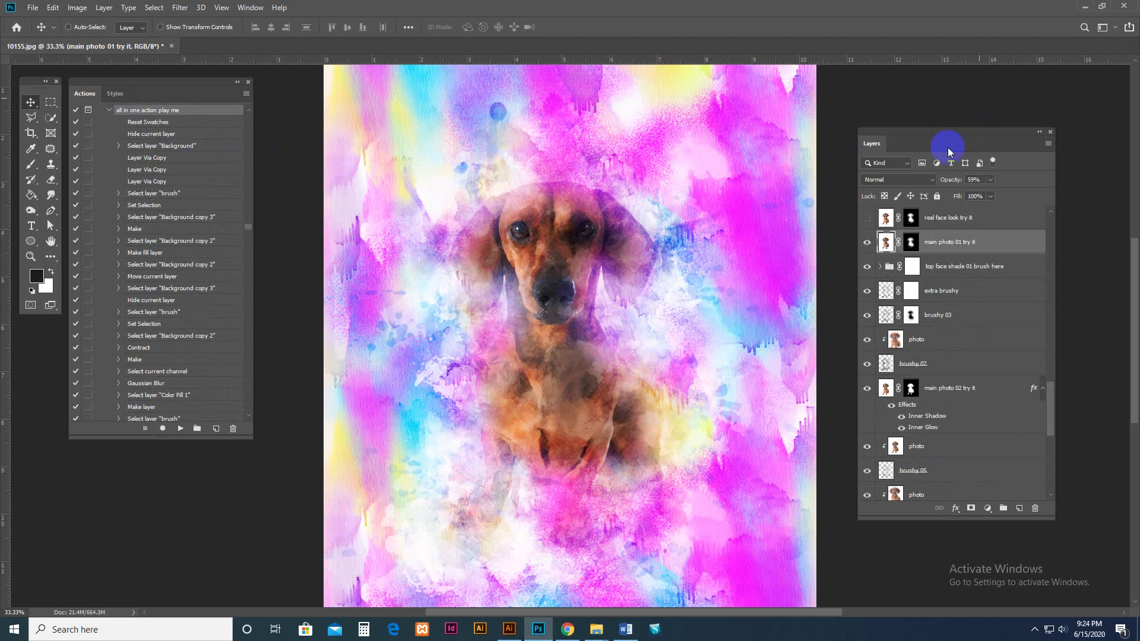
# Compare the artwork with and without the "image replace here 05 try it" texture layer and leave that layer hidden
pyautogui.scroll(10, 937, 315)
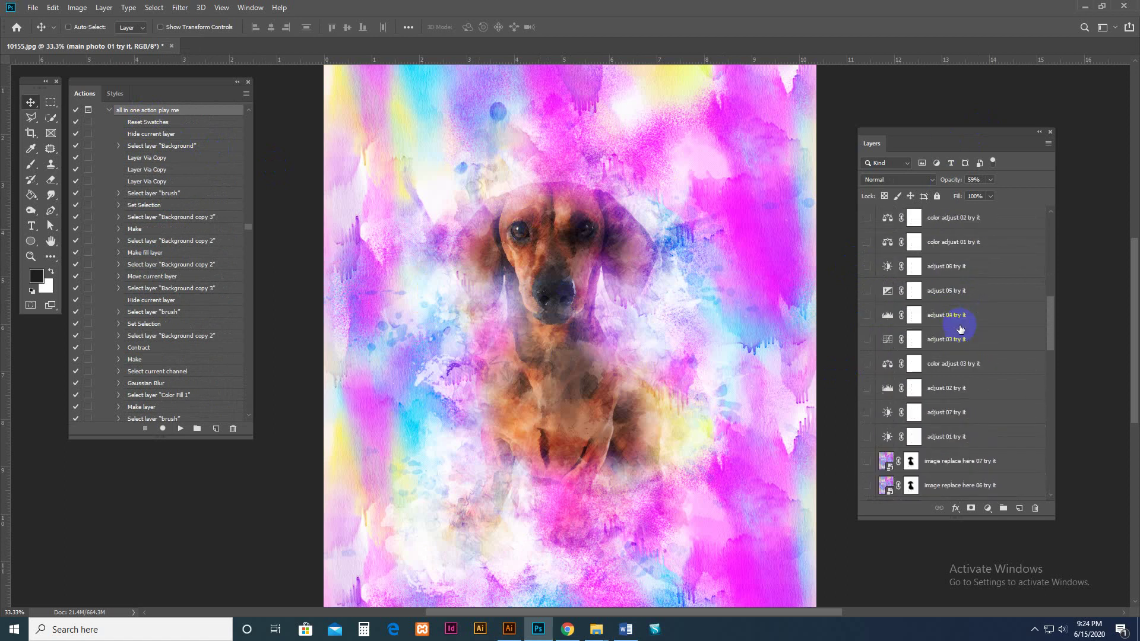
pyautogui.scroll(5, 962, 330)
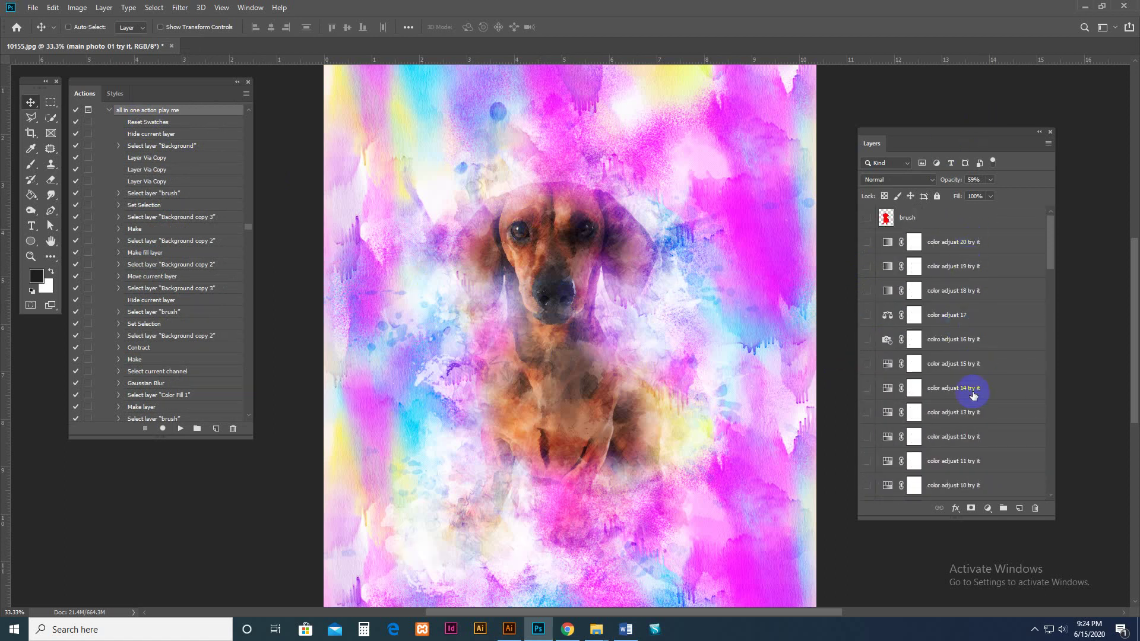
pyautogui.scroll(-10, 974, 368)
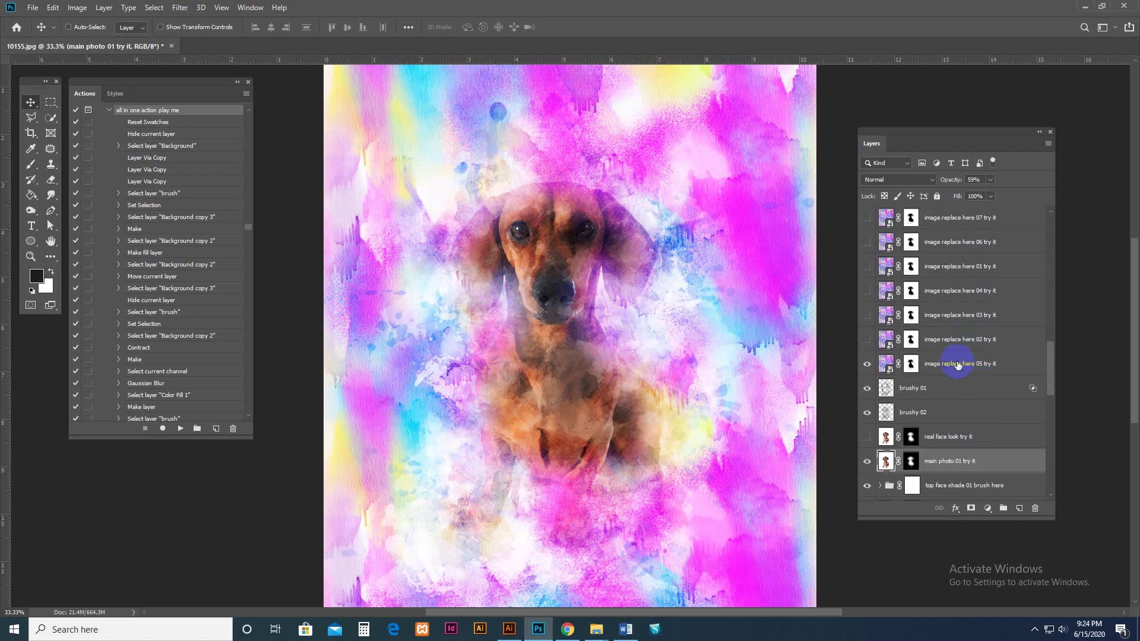
pyautogui.click(957, 365)
pyautogui.click(868, 364)
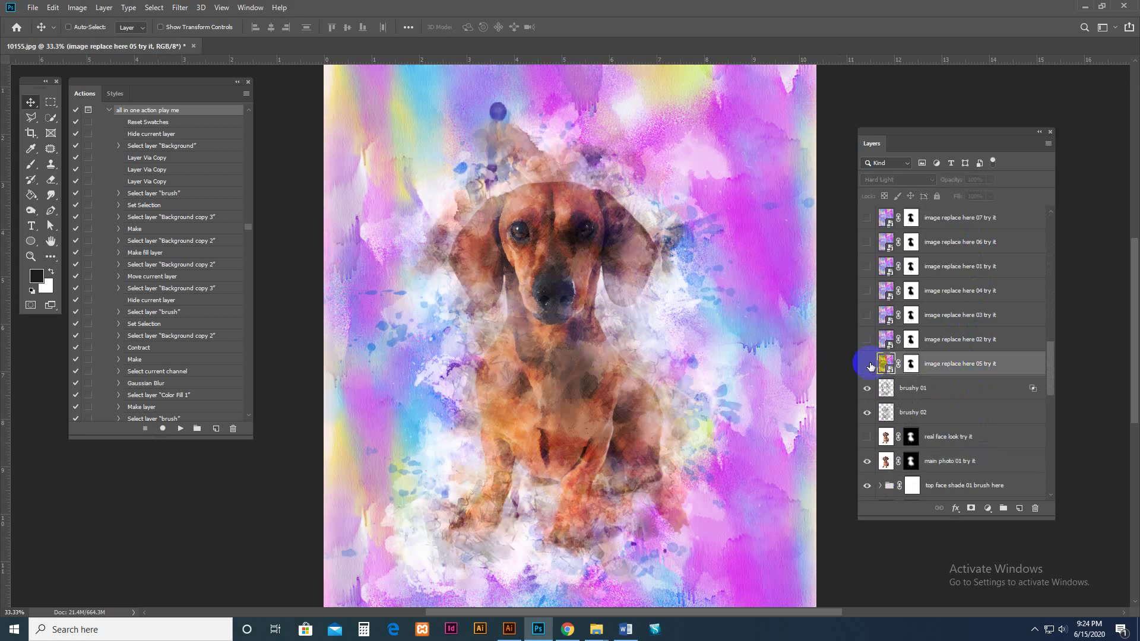
pyautogui.click(868, 364)
pyautogui.click(869, 365)
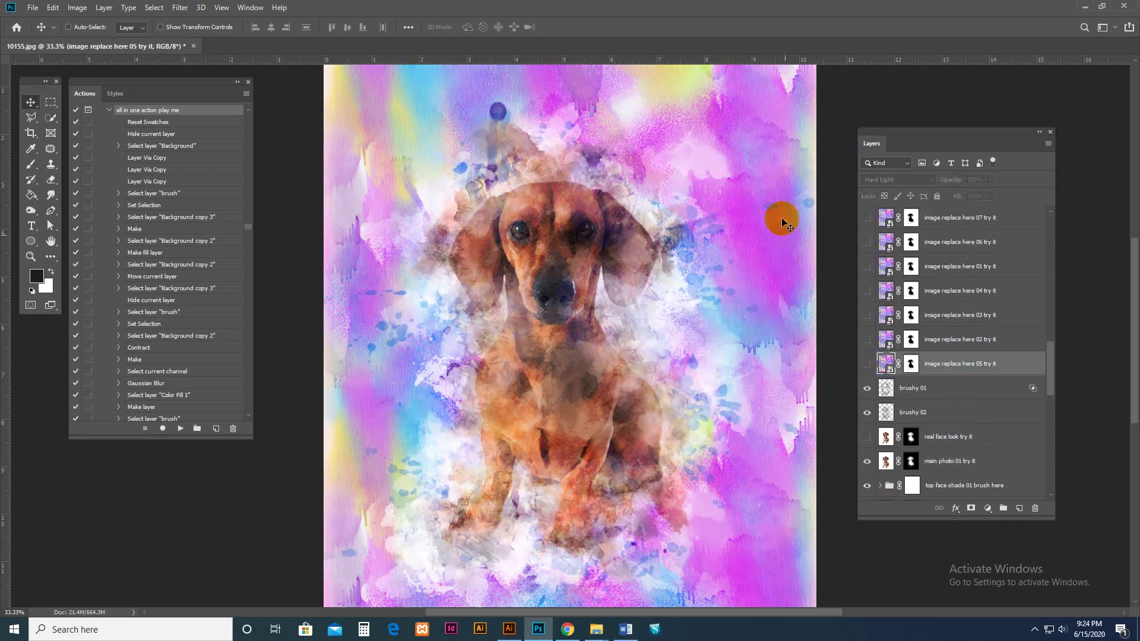
pyautogui.click(868, 364)
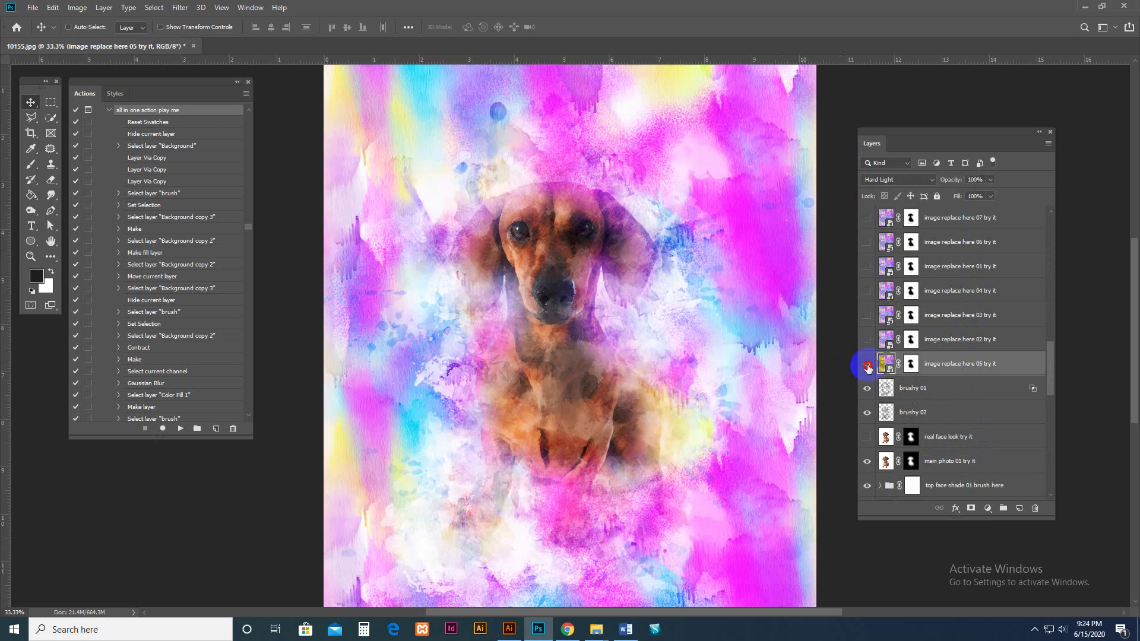
pyautogui.click(867, 365)
# Compare the background with and without the "back texture color" layer
pyautogui.scroll(-8, 967, 427)
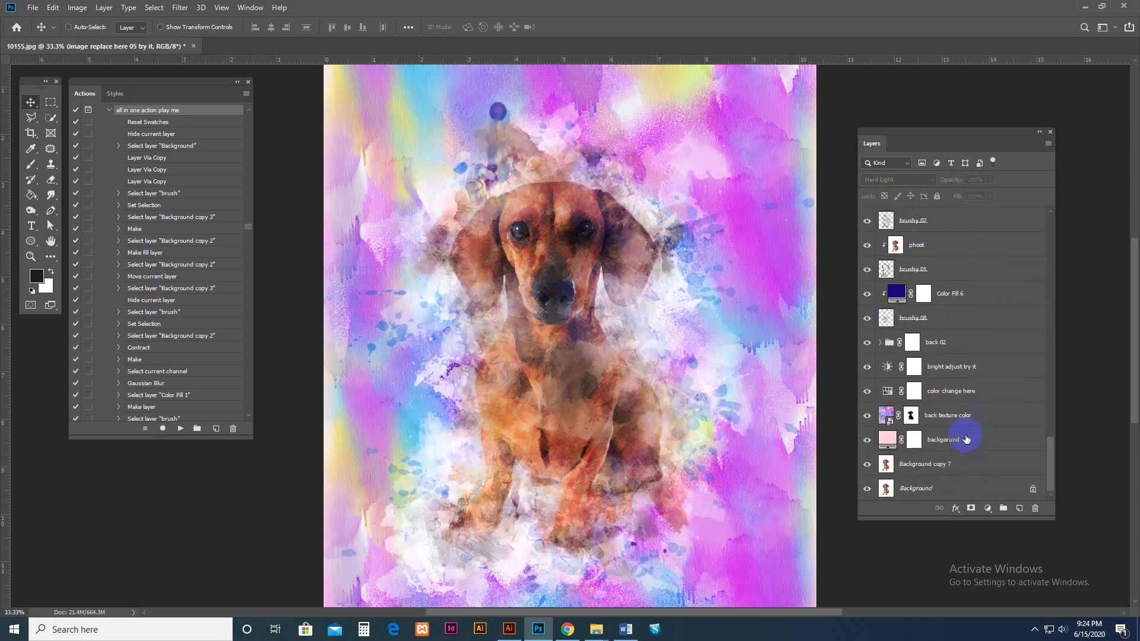
pyautogui.click(896, 418)
pyautogui.click(866, 417)
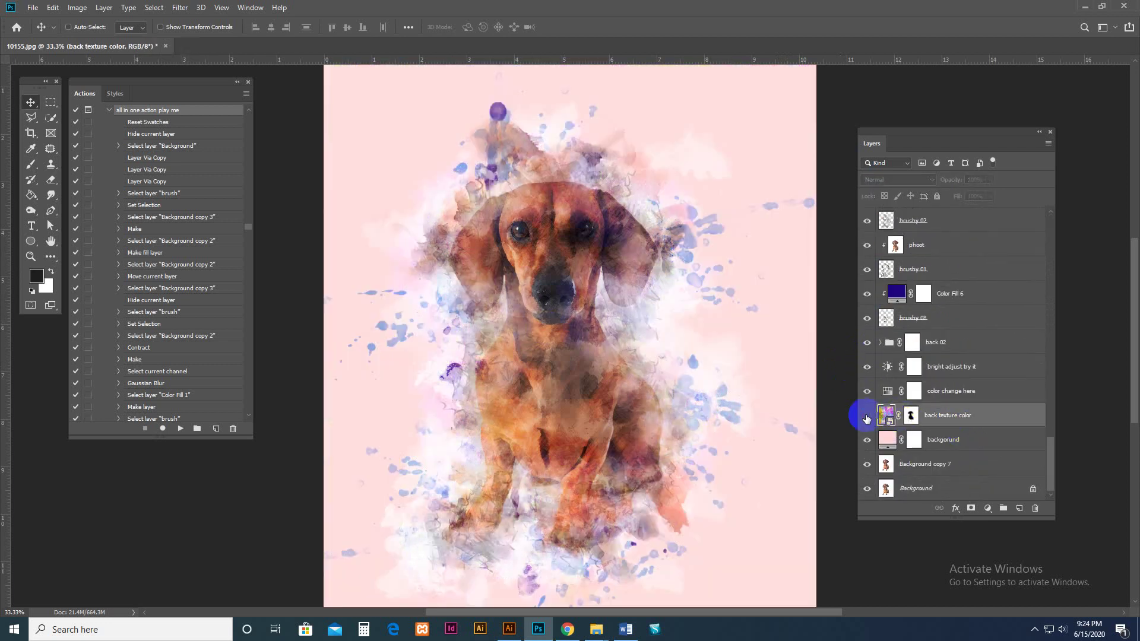
pyautogui.click(866, 418)
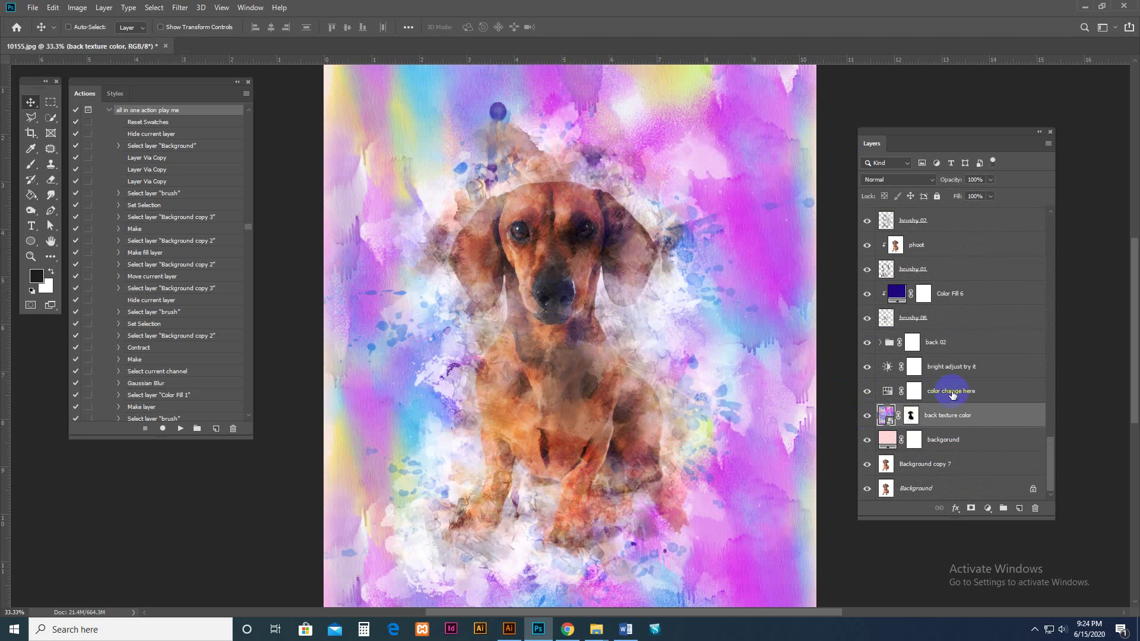
# Set the brightness of the "bright adjust try it" adjustment layer to 43 and its contrast to 54
pyautogui.click(886, 368)
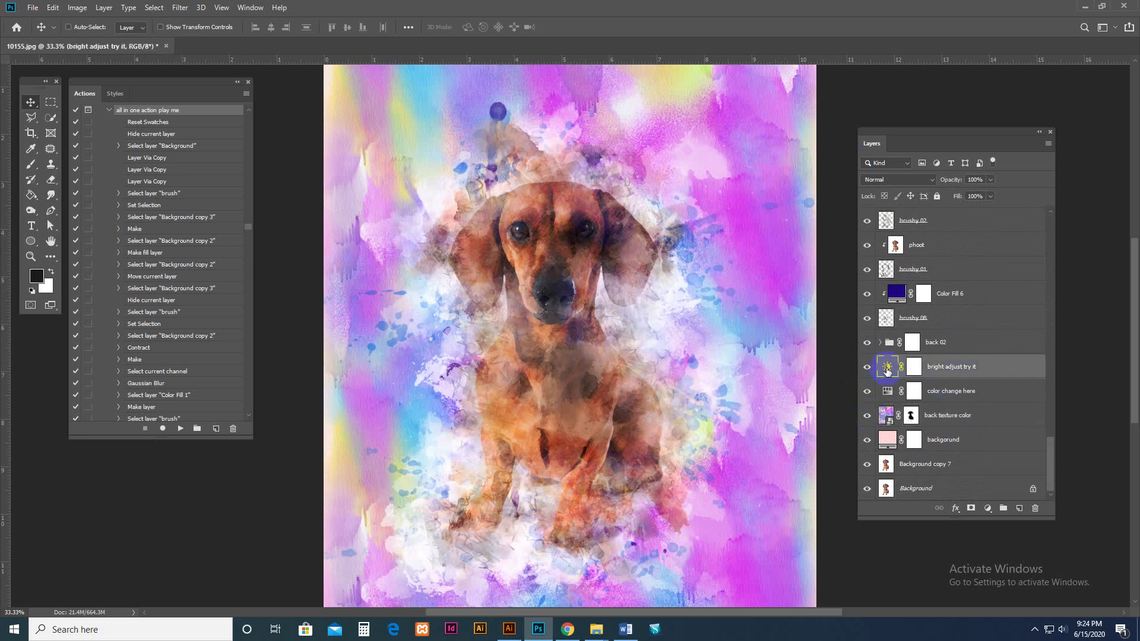
pyautogui.click(900, 371)
pyautogui.doubleClick(888, 369)
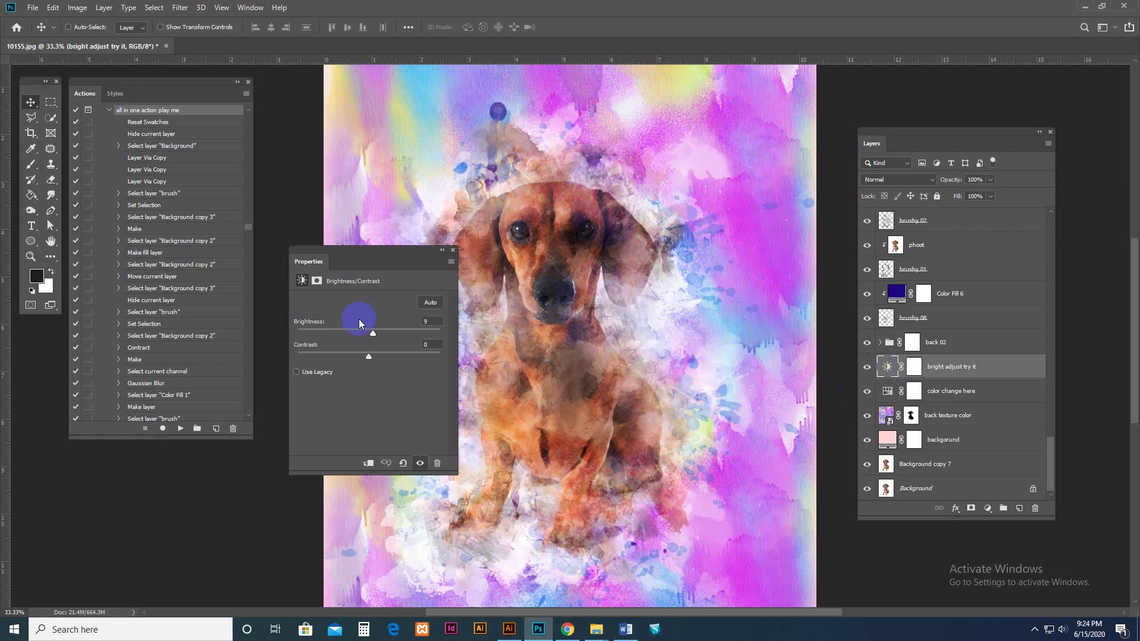
pyautogui.moveTo(387, 336); pyautogui.dragTo(427, 336)
pyautogui.click(387, 334)
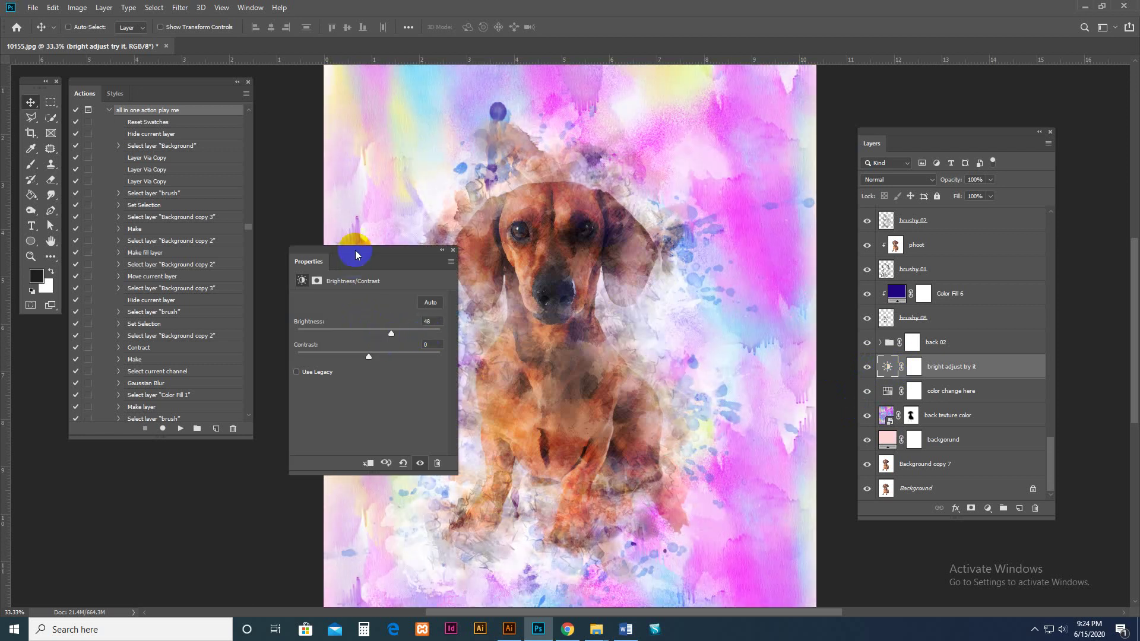
pyautogui.moveTo(356, 257); pyautogui.dragTo(253, 266)
pyautogui.moveTo(293, 348); pyautogui.dragTo(303, 369)
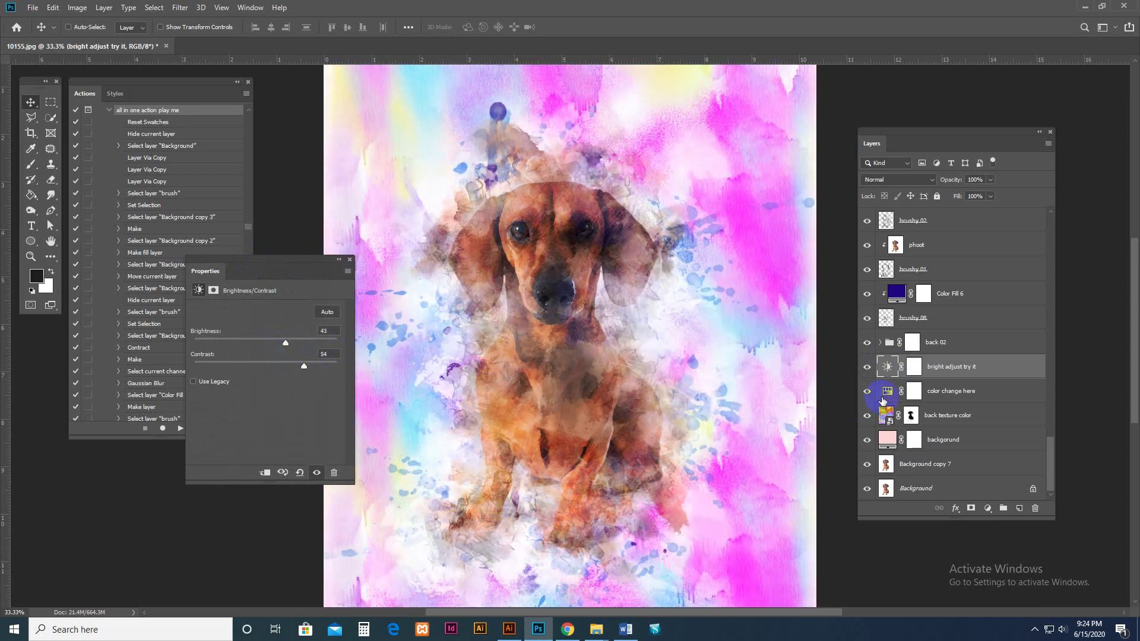
# Paint black on the "back texture color" layer mask with a 102 px brush at 100% opacity across the dog's ears and beside its chest
pyautogui.click(912, 417)
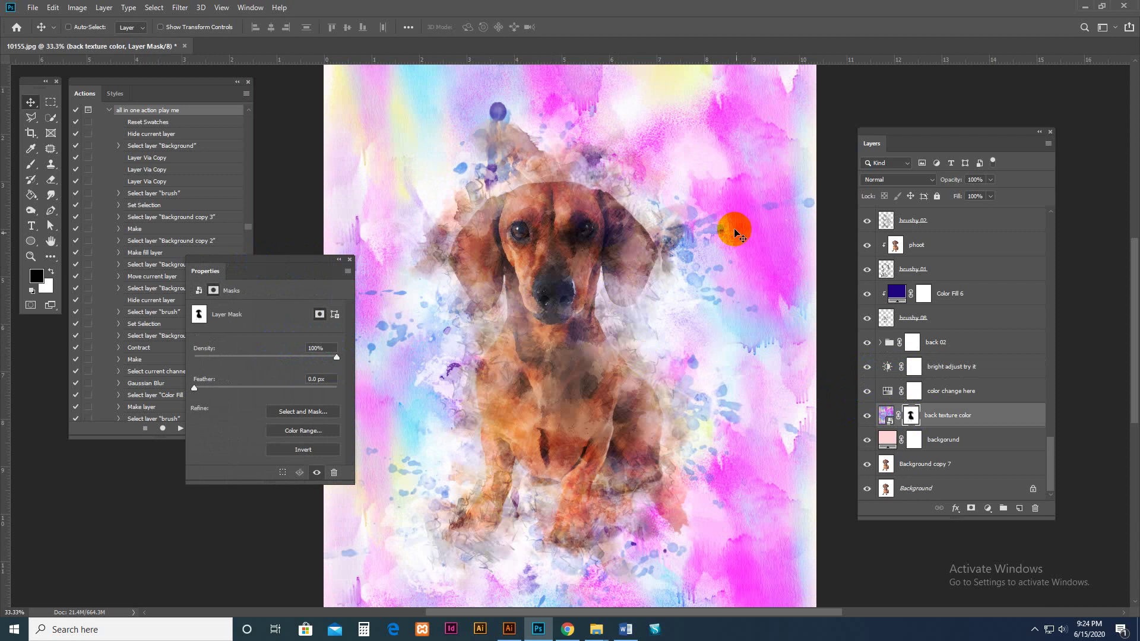
pyautogui.click(31, 166)
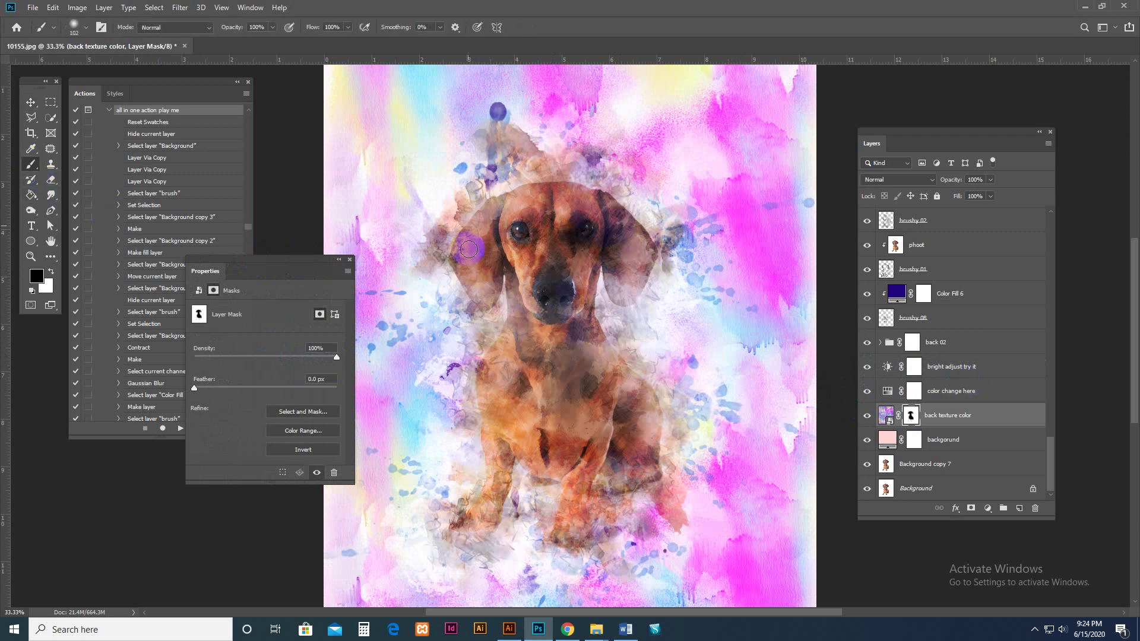
pyautogui.click(53, 272)
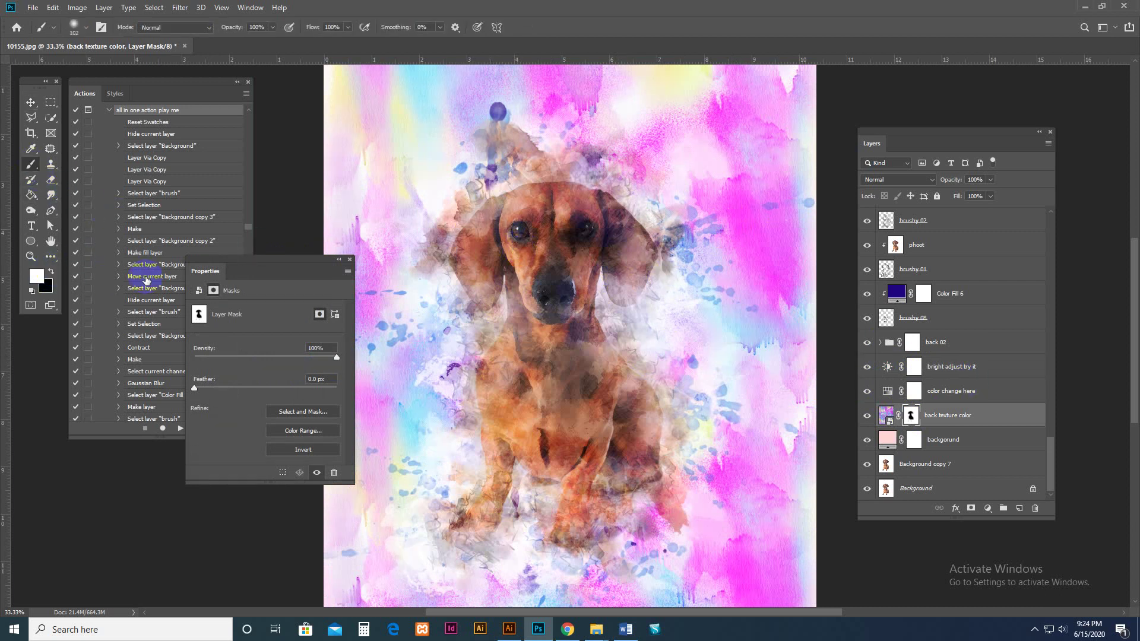
pyautogui.click(628, 214)
pyautogui.press('d')
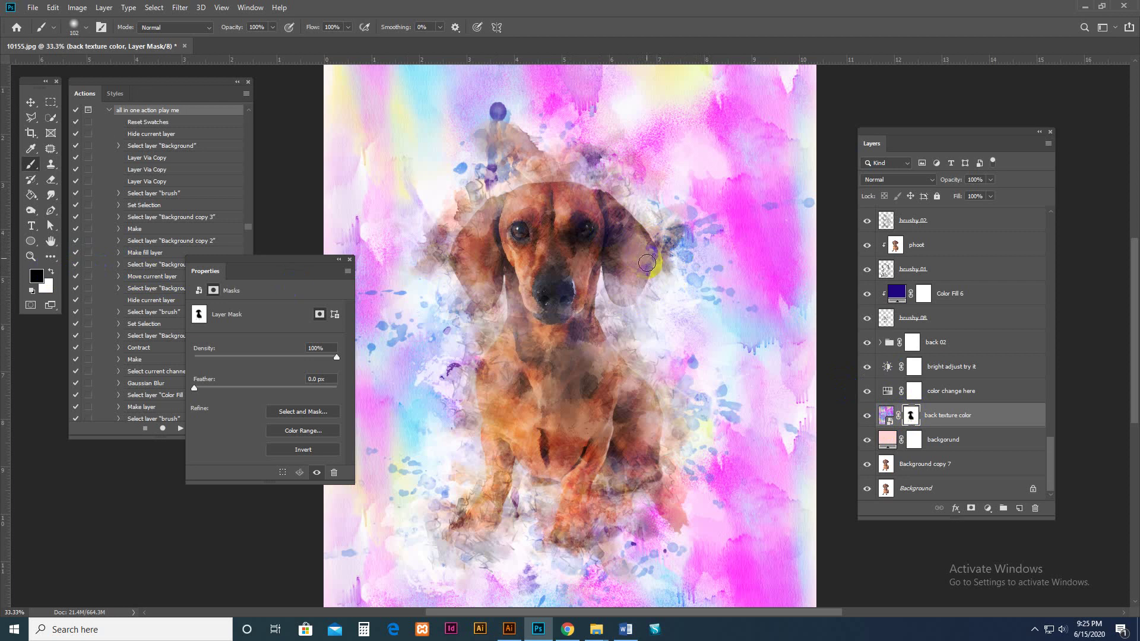
pyautogui.moveTo(646, 242)
pyautogui.mouseDown()
pyautogui.moveTo(619, 197)
pyautogui.moveTo(641, 233)
pyautogui.moveTo(625, 225)
pyautogui.moveTo(648, 223)
pyautogui.moveTo(653, 245)
pyautogui.moveTo(605, 186)
pyautogui.moveTo(557, 176)
pyautogui.moveTo(455, 205)
pyautogui.moveTo(551, 190)
pyautogui.moveTo(436, 228)
pyautogui.moveTo(475, 233)
pyautogui.moveTo(492, 249)
pyautogui.moveTo(469, 230)
pyautogui.mouseUp()
pyautogui.moveTo(486, 304)
pyautogui.mouseDown()
pyautogui.moveTo(516, 383)
pyautogui.moveTo(472, 355)
pyautogui.moveTo(427, 351)
pyautogui.moveTo(460, 355)
pyautogui.mouseUp()
pyautogui.press('d')
pyautogui.click(433, 356)
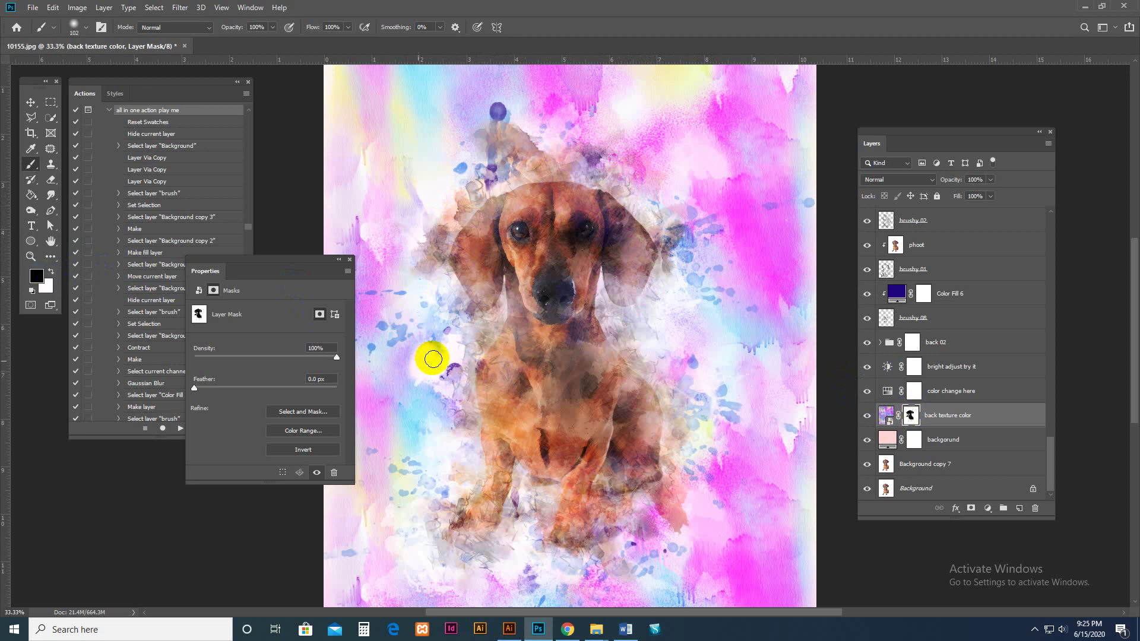
pyautogui.click(436, 351)
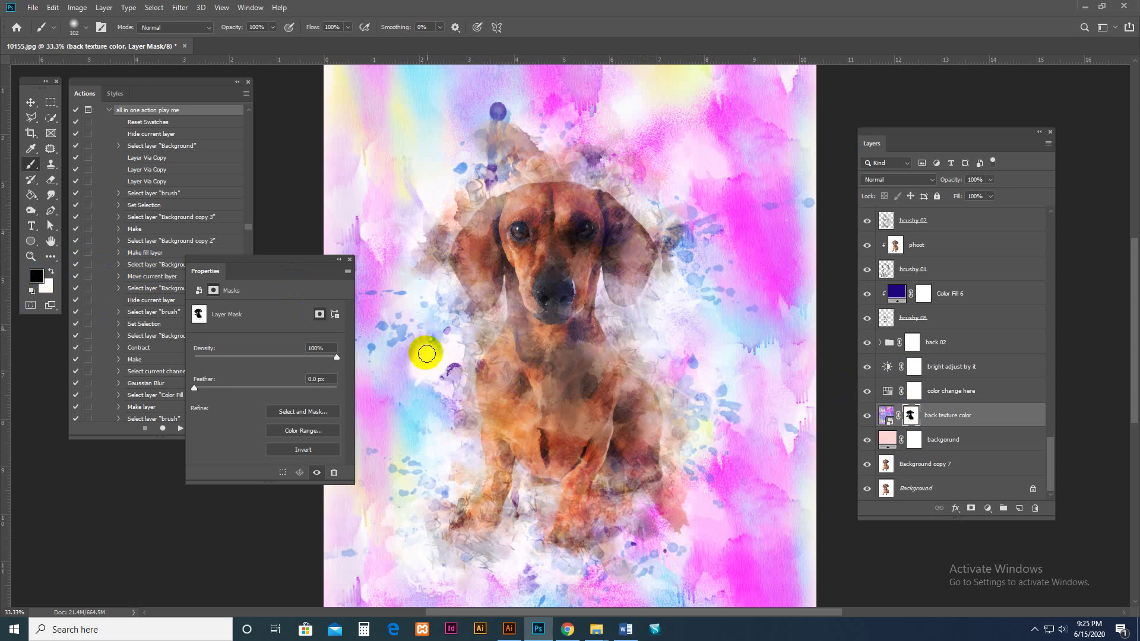
# Paint white on the "back texture color" layer mask over the dog's body and down its front leg
pyautogui.click(51, 273)
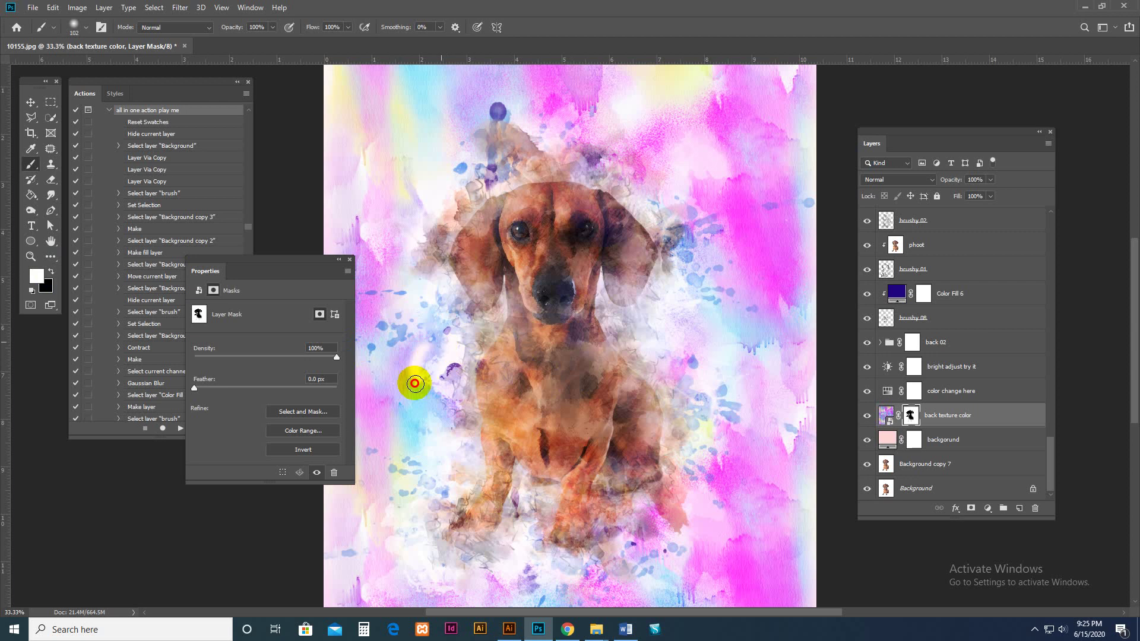
pyautogui.click(497, 379)
pyautogui.moveTo(497, 379)
pyautogui.mouseDown()
pyautogui.moveTo(471, 418)
pyautogui.moveTo(475, 408)
pyautogui.moveTo(484, 499)
pyautogui.mouseUp()
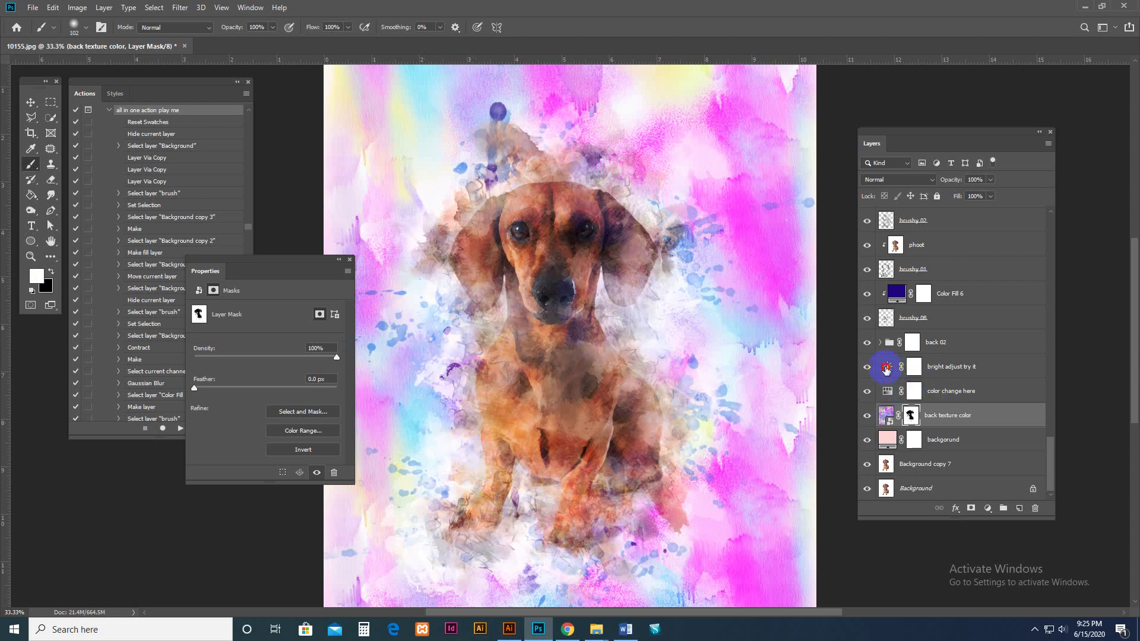
# Paint white across the dog's head on the "back texture color" mask with "bright adjust try it" temporarily hidden, then show that adjustment again
pyautogui.click(886, 367)
pyautogui.click(867, 367)
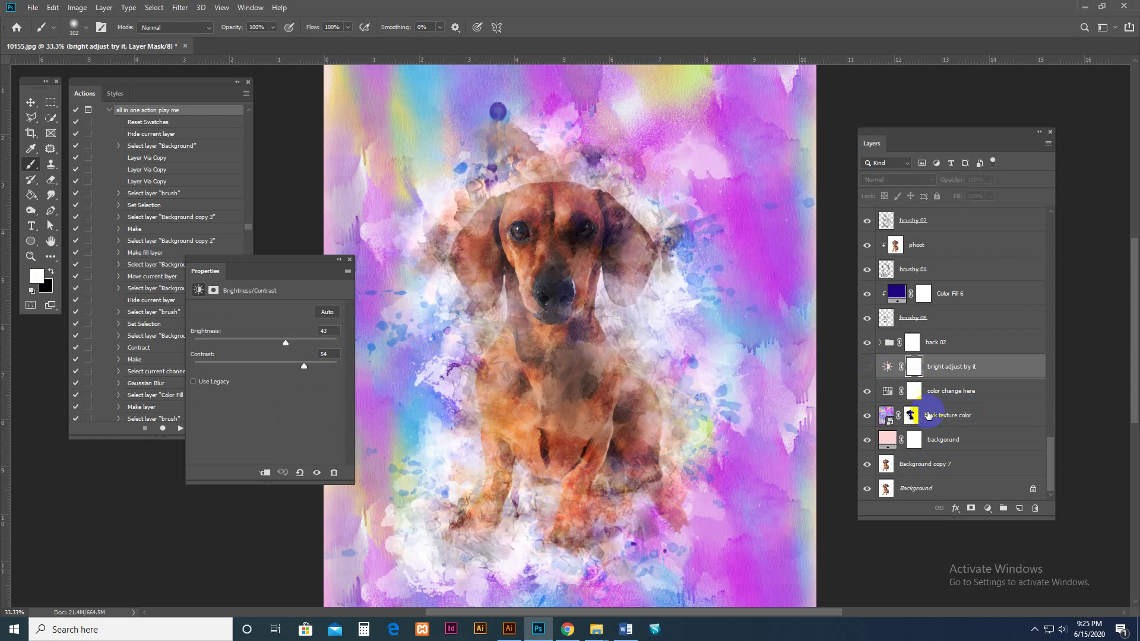
pyautogui.click(928, 415)
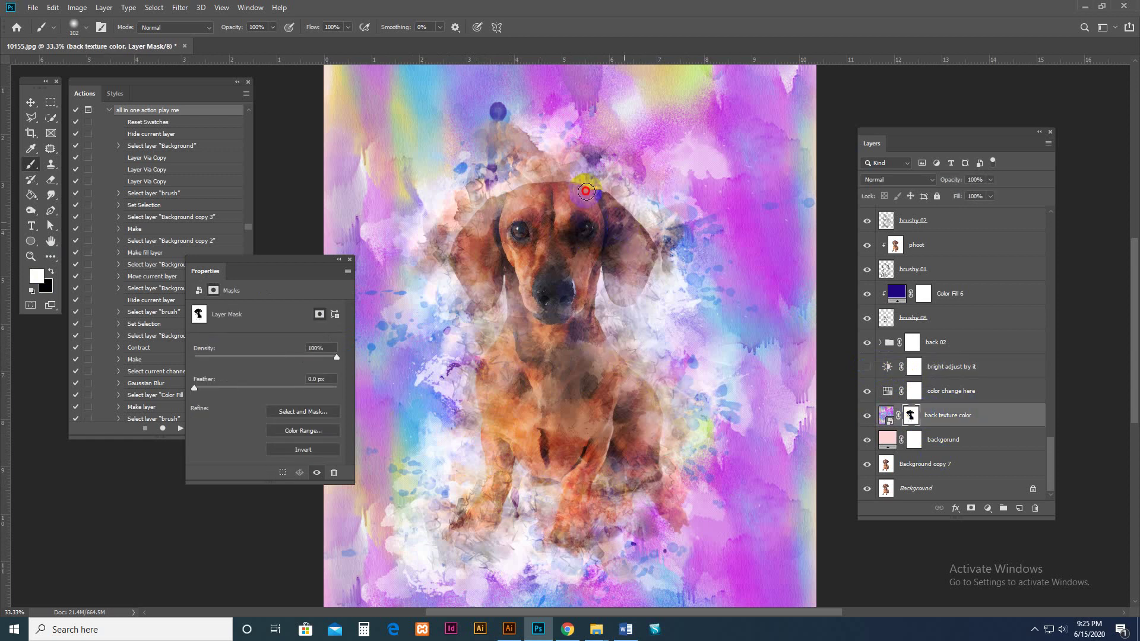
pyautogui.moveTo(586, 191)
pyautogui.mouseDown()
pyautogui.moveTo(501, 192)
pyautogui.moveTo(469, 229)
pyautogui.mouseUp()
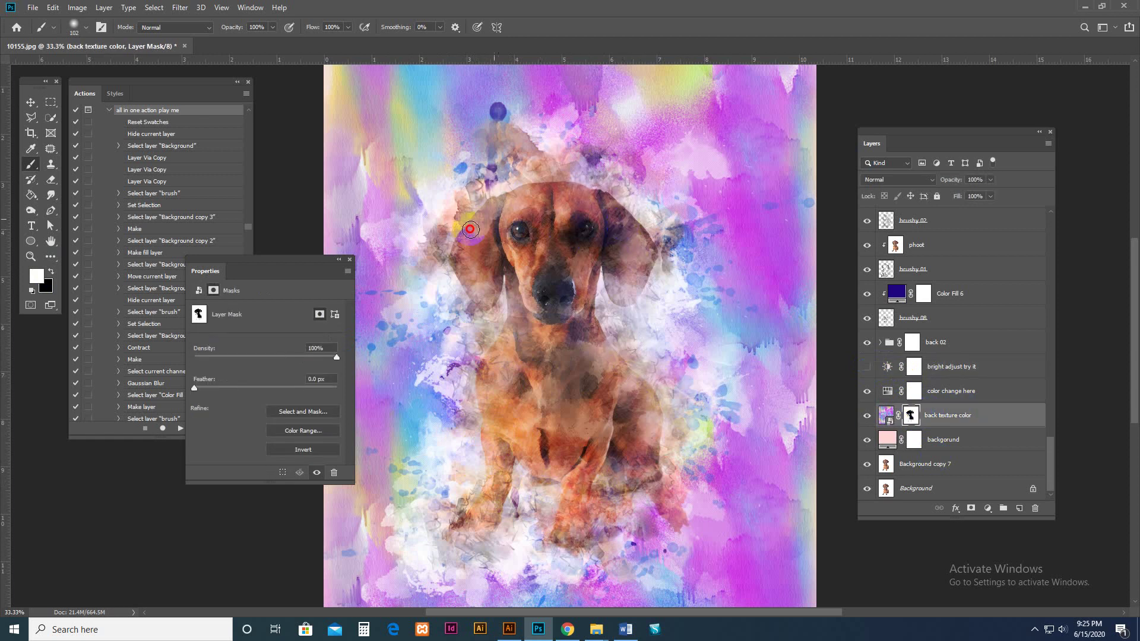
pyautogui.click(948, 368)
pyautogui.click(867, 366)
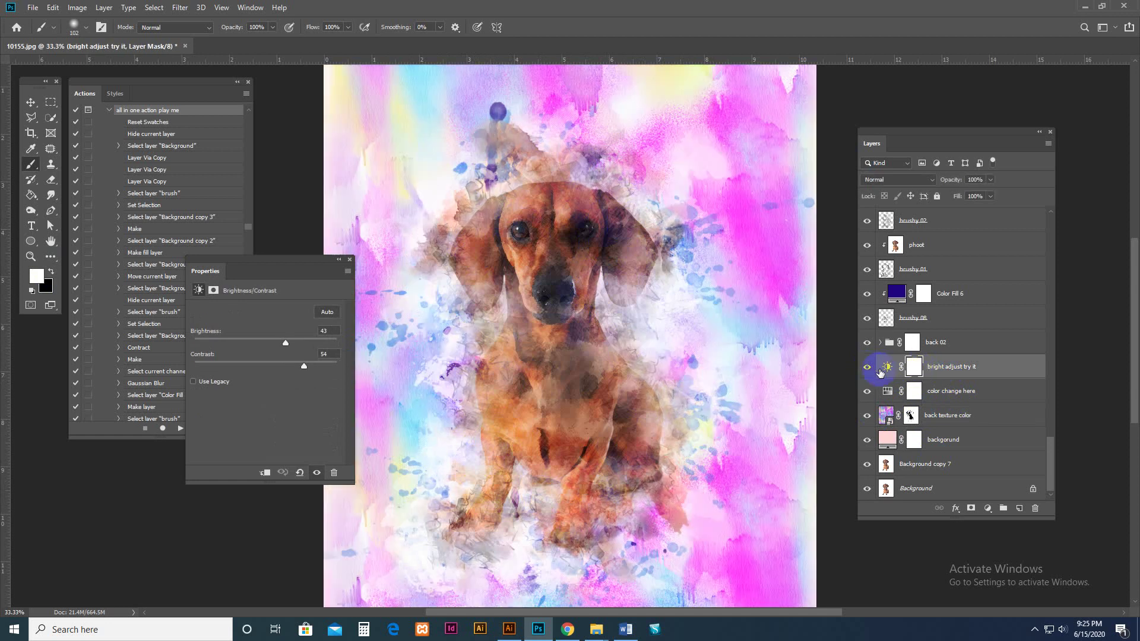
# Set the hue of the "color change here" layer to +106 and the brightness of the "bright adjust try it" layer to 53
pyautogui.click(889, 391)
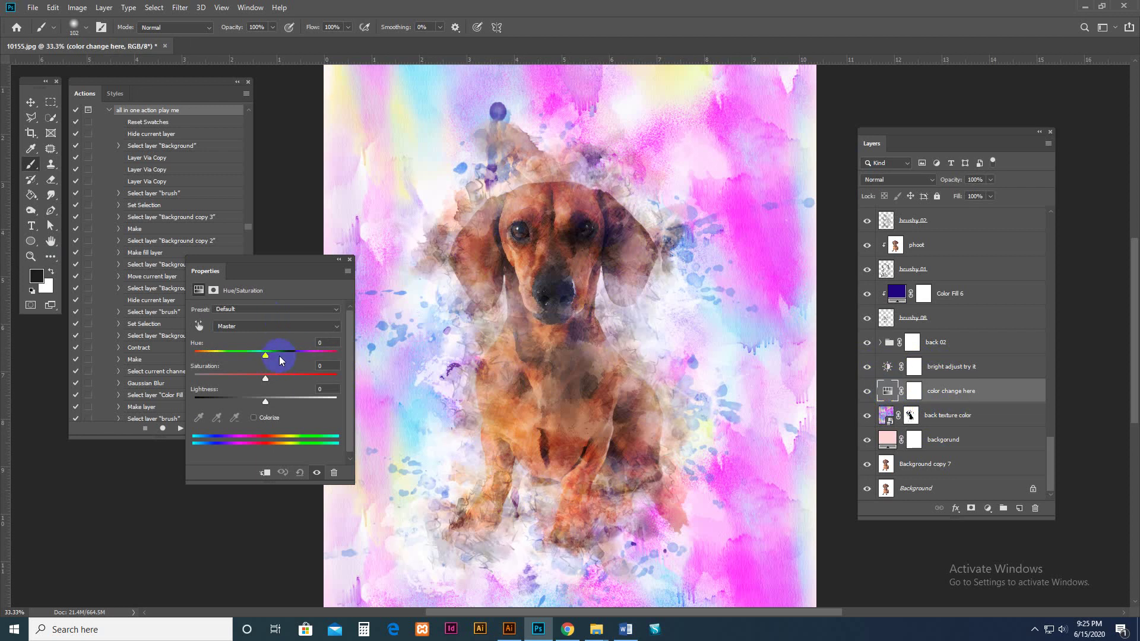
pyautogui.moveTo(279, 359); pyautogui.dragTo(315, 357)
pyautogui.click(241, 355)
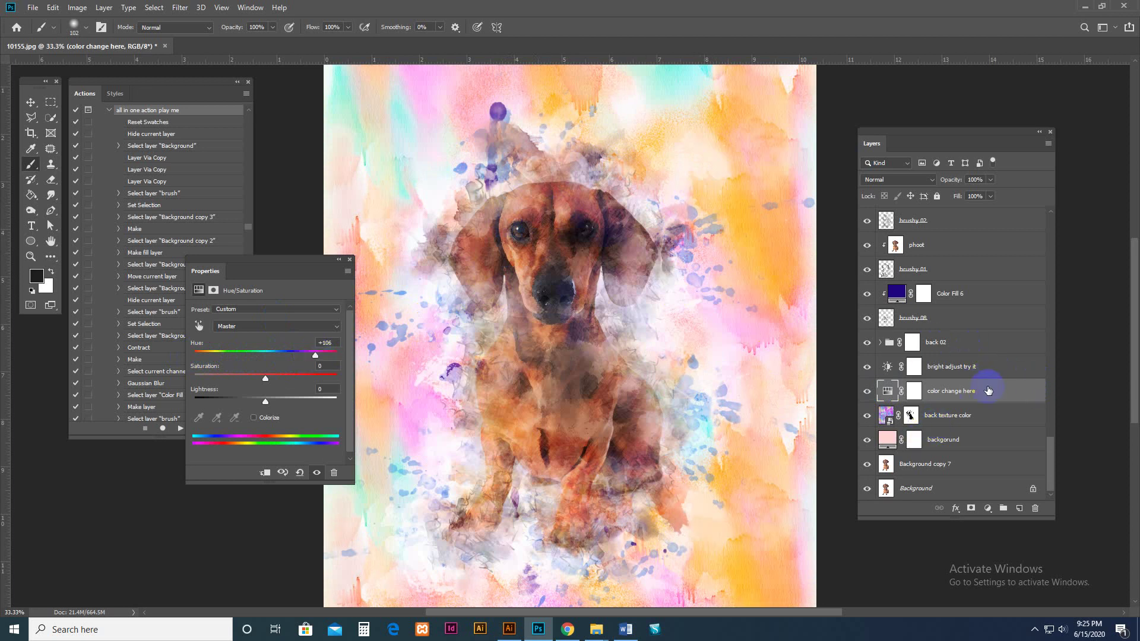
pyautogui.click(887, 367)
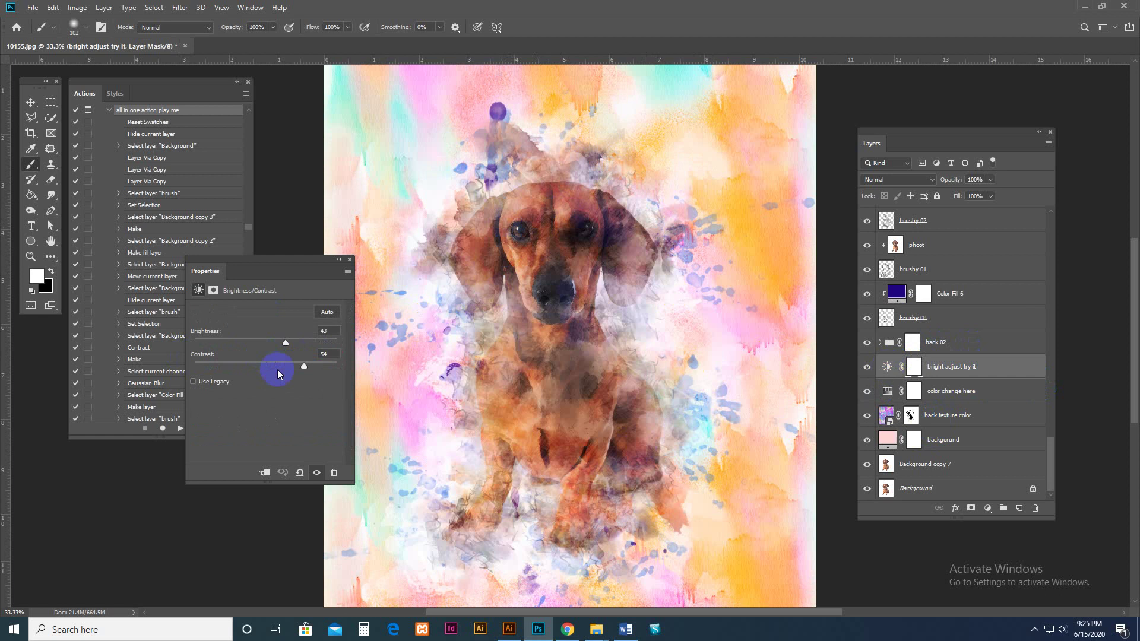
pyautogui.moveTo(307, 343); pyautogui.dragTo(295, 346)
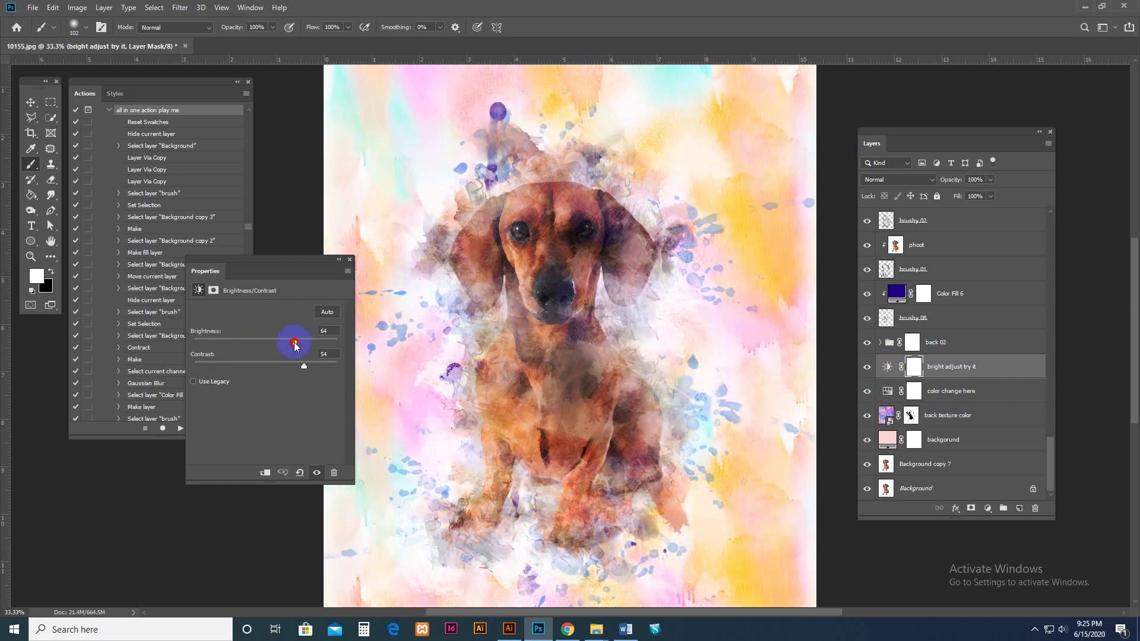
# Compare the dog with and without the "main photo 02 try it" layer
pyautogui.scroll(5, 968, 321)
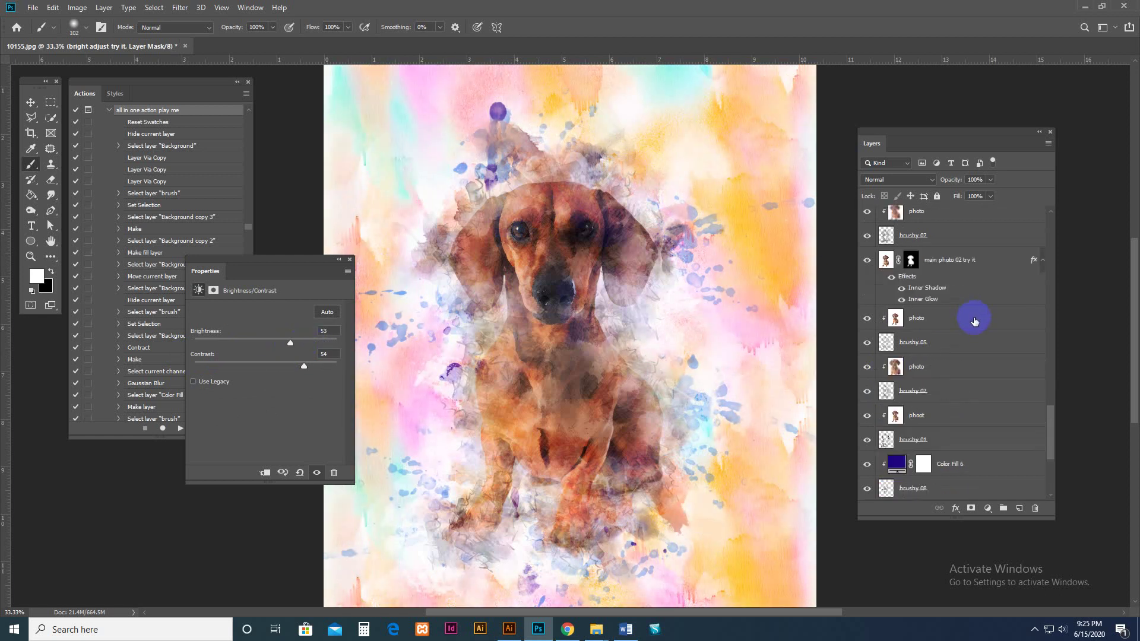
pyautogui.scroll(6, 966, 336)
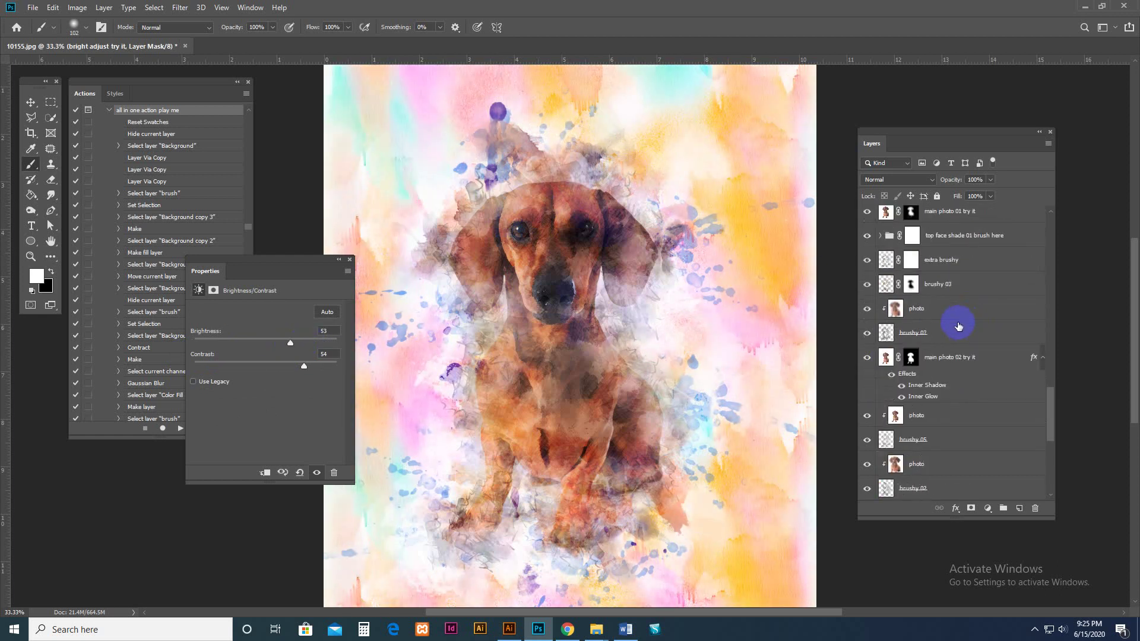
pyautogui.click(912, 386)
pyautogui.click(876, 384)
pyautogui.click(867, 383)
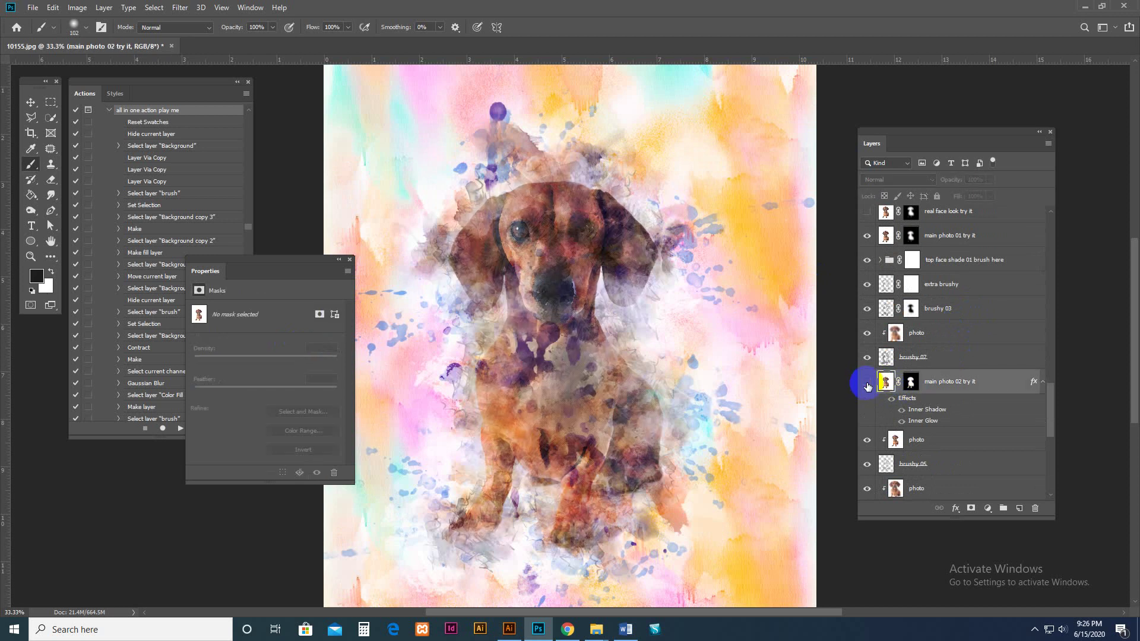
pyautogui.scroll(4, 939, 356)
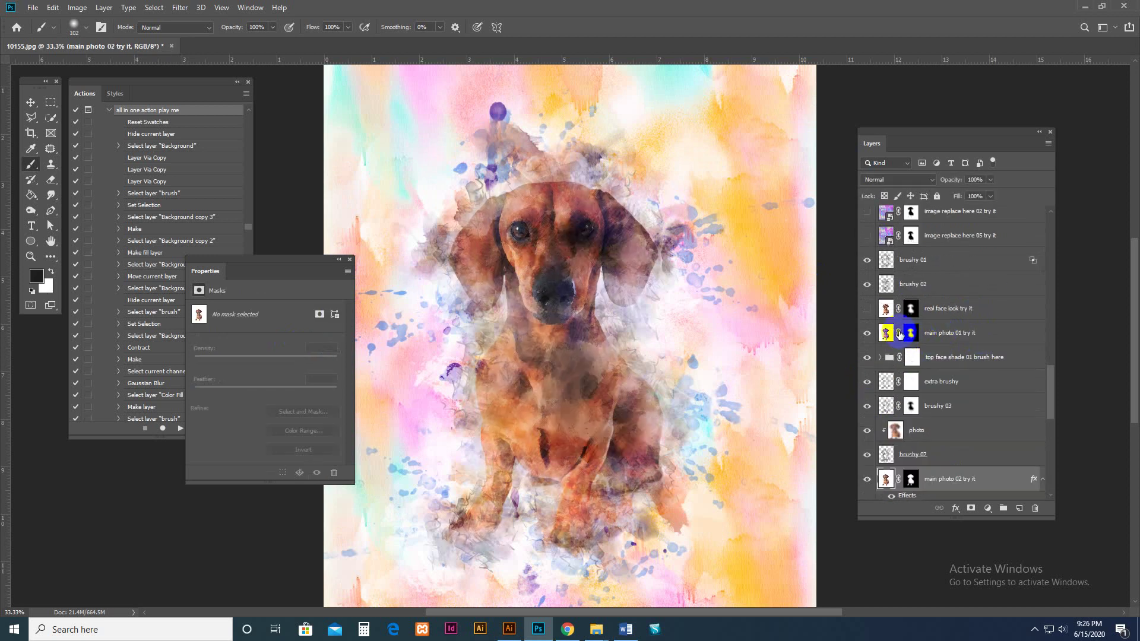
# Compare the dog with and without the "real face look try it" layer, including in a closer view
pyautogui.click(872, 310)
pyautogui.click(867, 308)
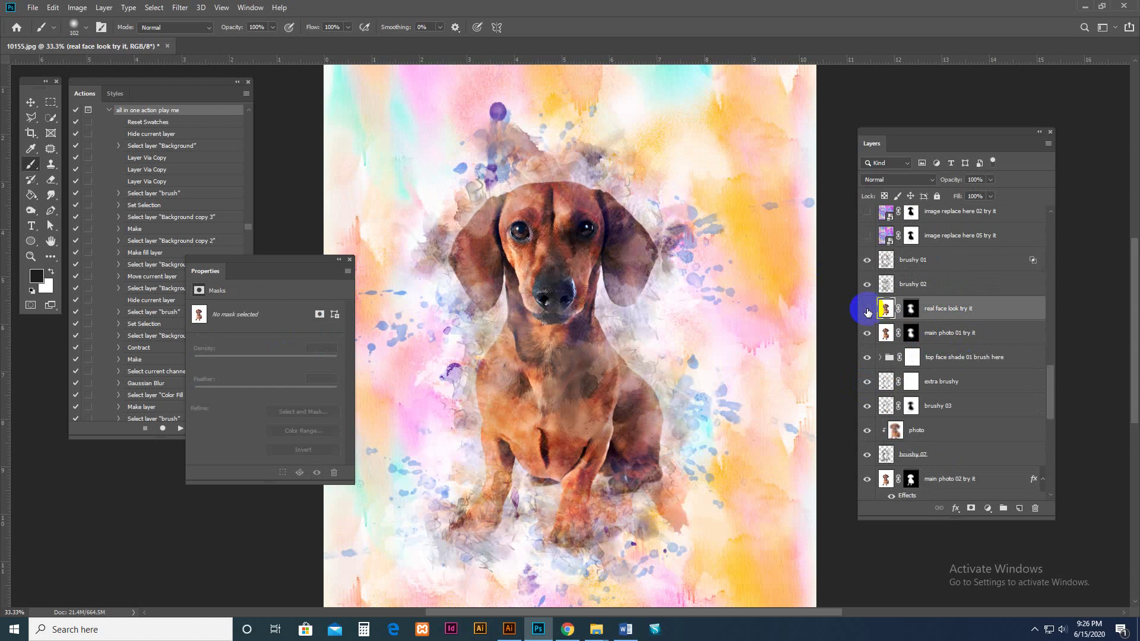
pyautogui.click(868, 309)
pyautogui.click(881, 329)
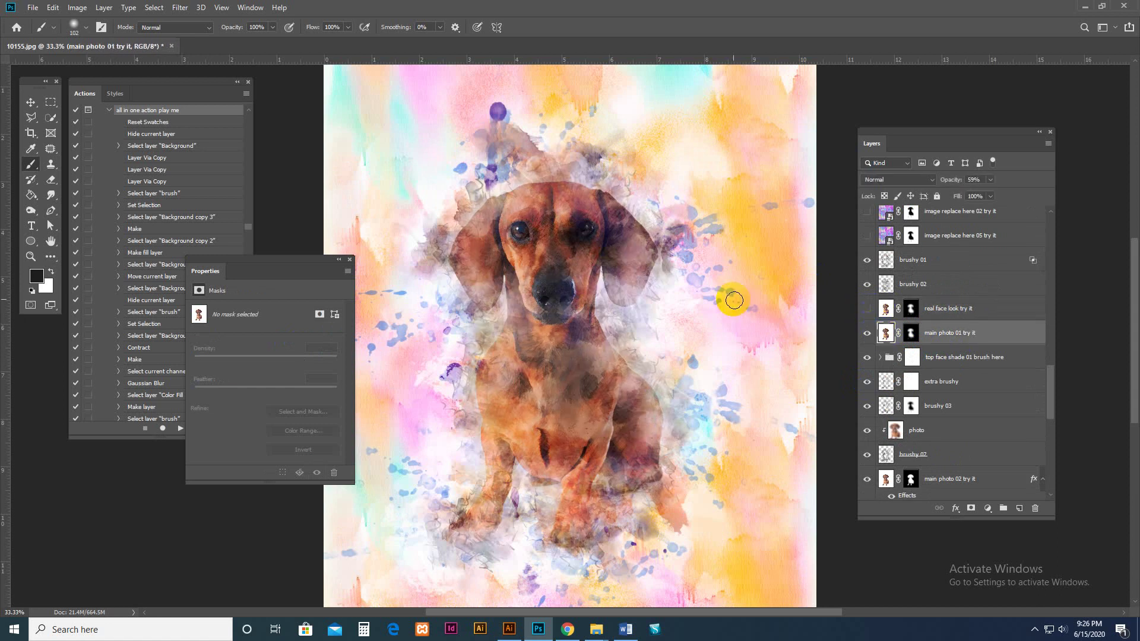
pyautogui.hotkey('ctrl', '+')
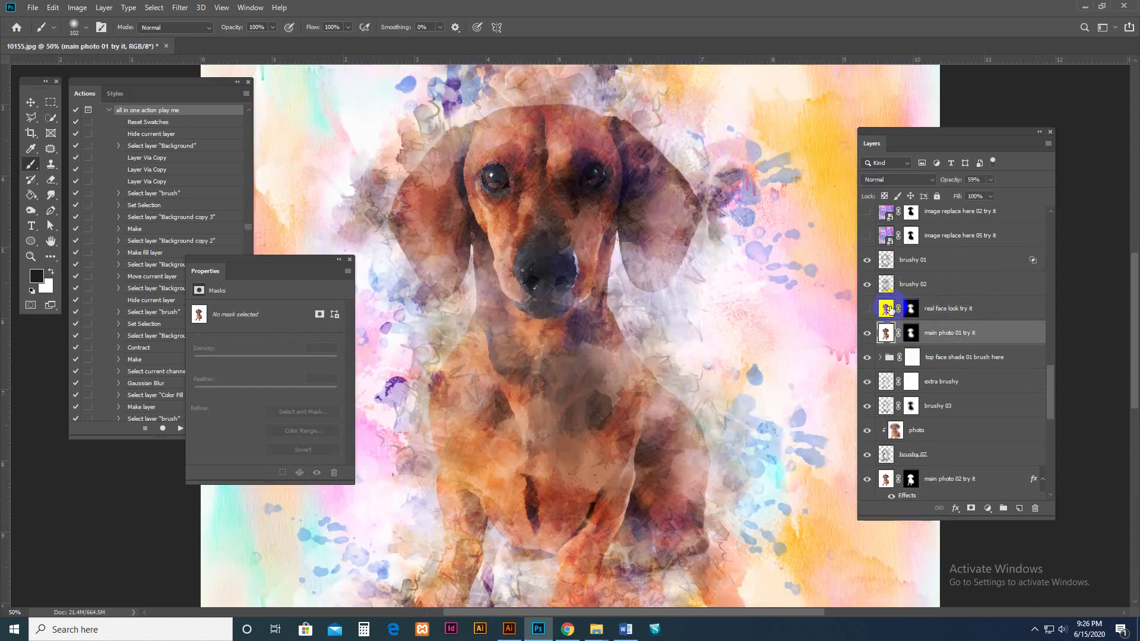
pyautogui.click(867, 310)
pyautogui.click(867, 310)
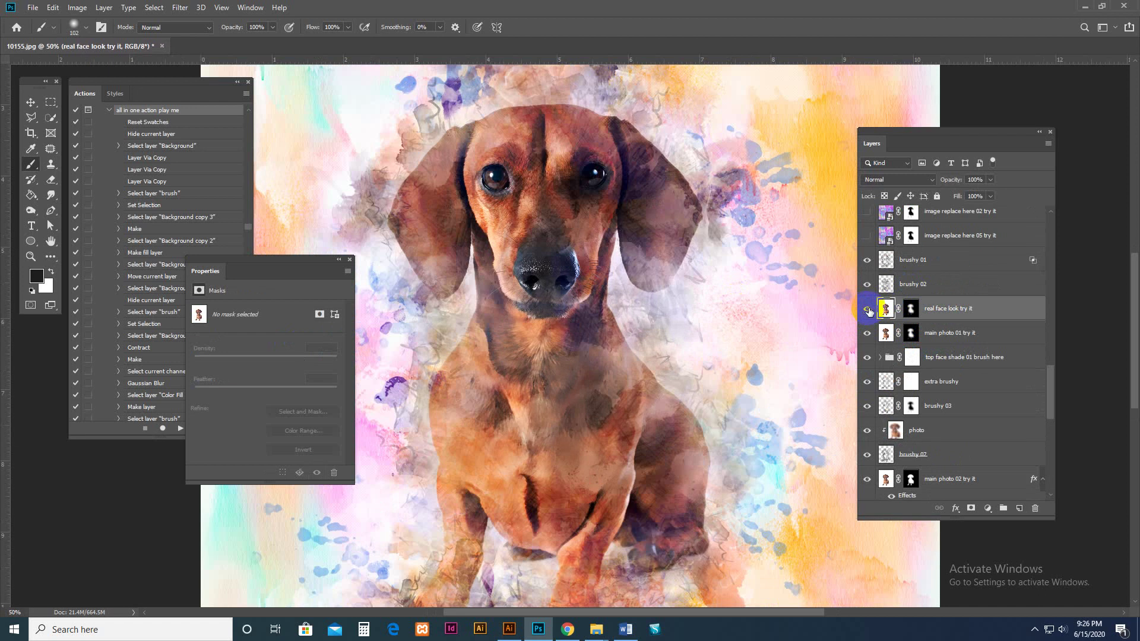
pyautogui.click(867, 308)
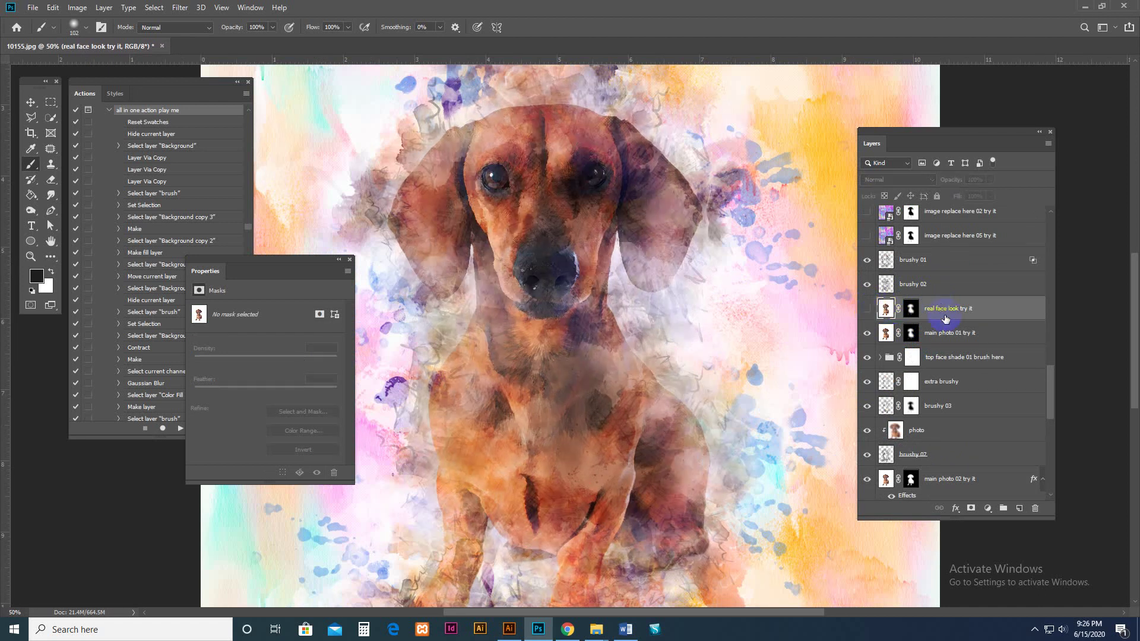
# Preview the effect of the "image replace here 05 try it" layer on the whole picture, then hide it
pyautogui.scroll(3, 936, 325)
pyautogui.click(964, 334)
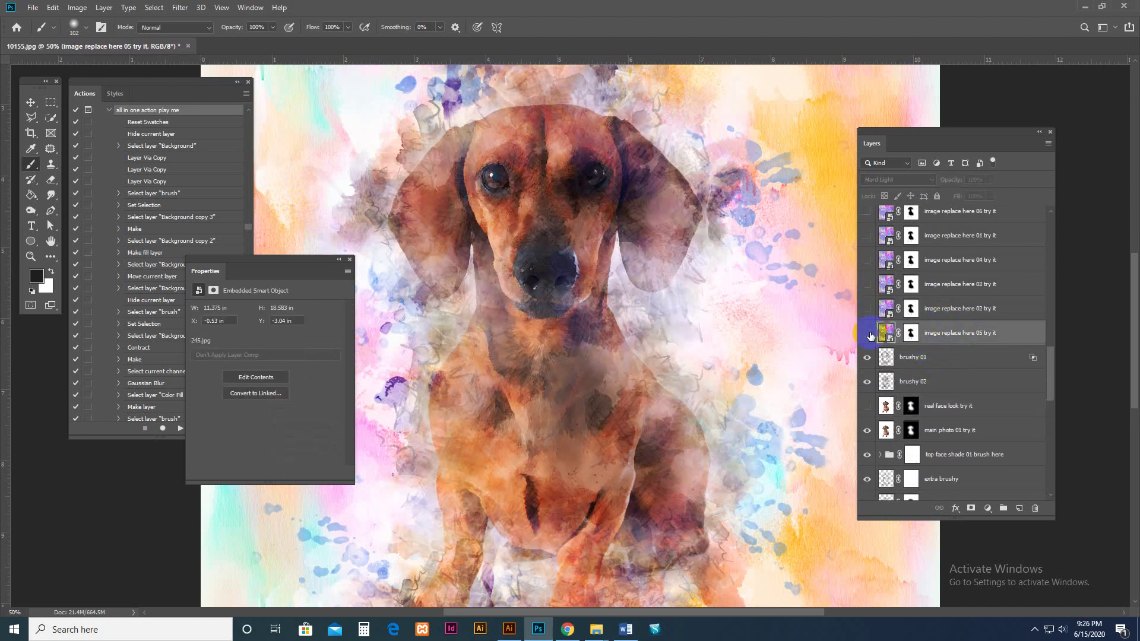
pyautogui.click(868, 335)
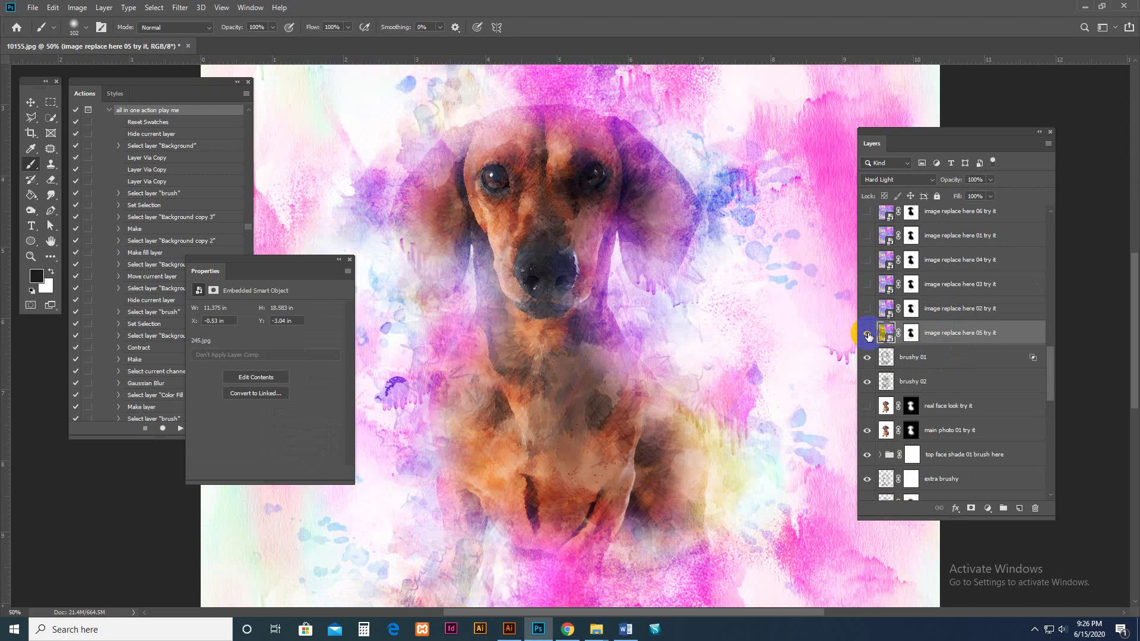
pyautogui.click(349, 260)
pyautogui.hotkey('ctrl', '-')
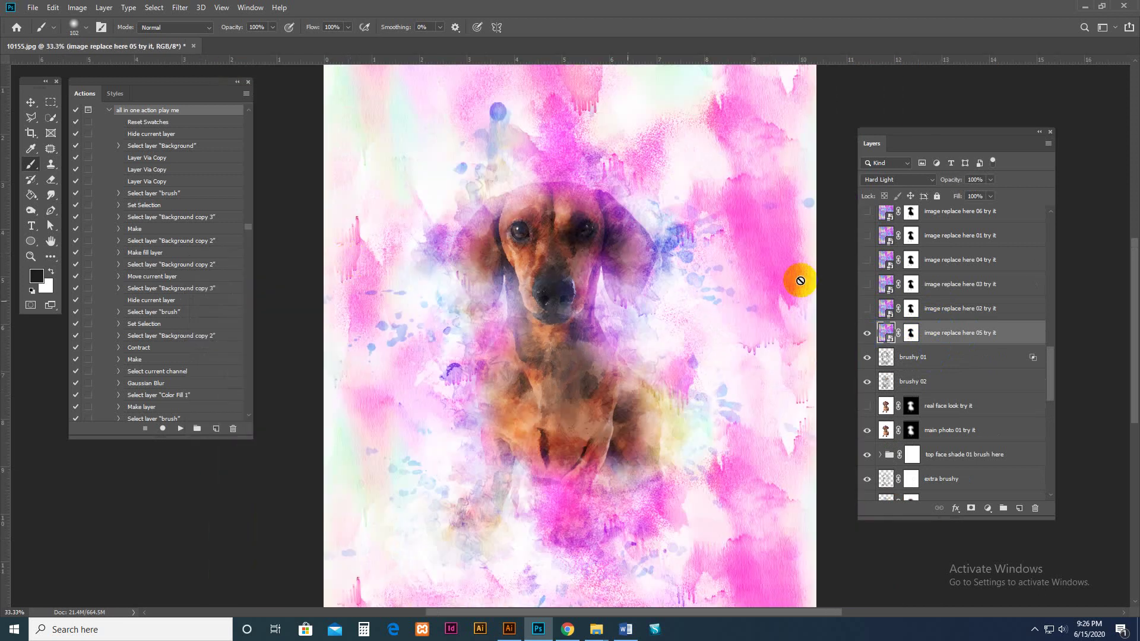
pyautogui.click(868, 335)
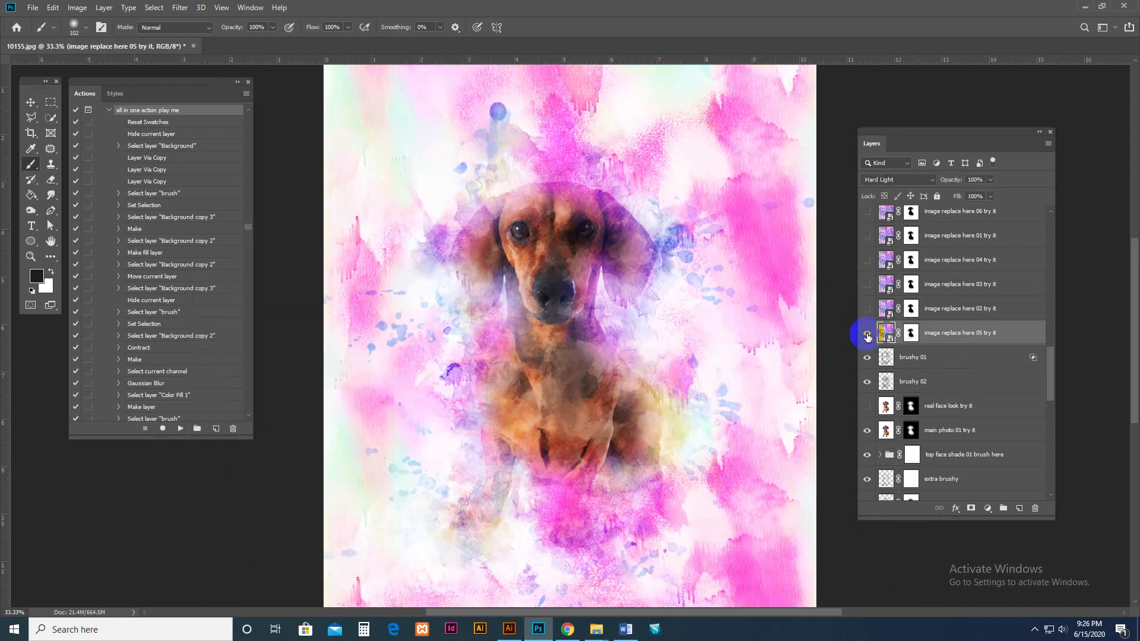
pyautogui.click(867, 333)
# Preview the "image replace here 02 try it", "03 try it" and "01 try it" layers one at a time
pyautogui.click(868, 308)
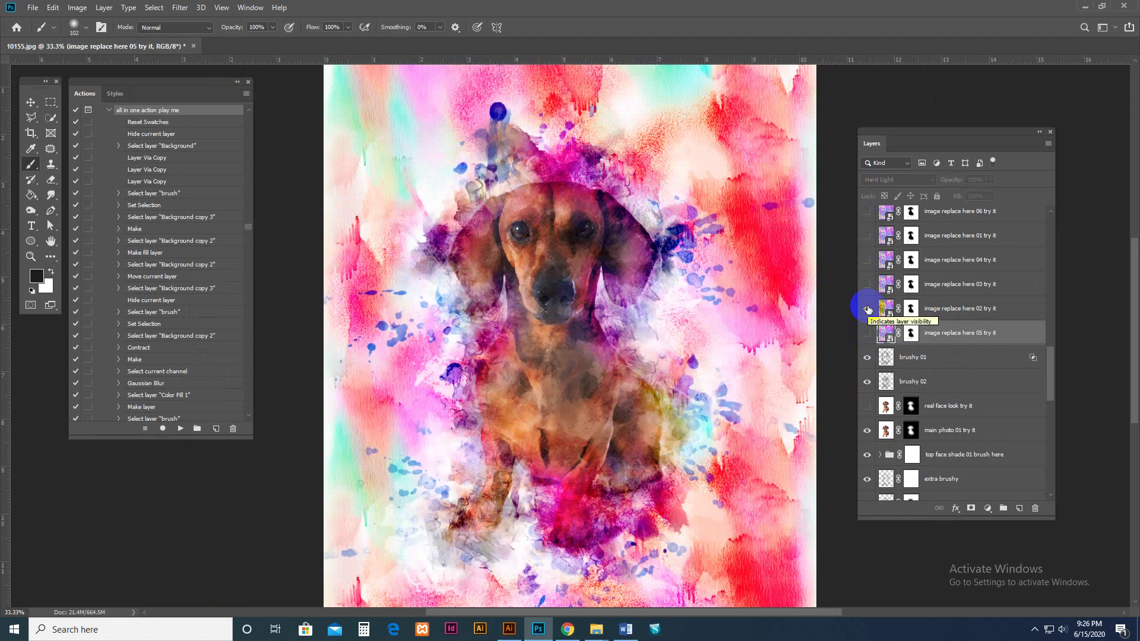
pyautogui.click(867, 308)
pyautogui.click(867, 284)
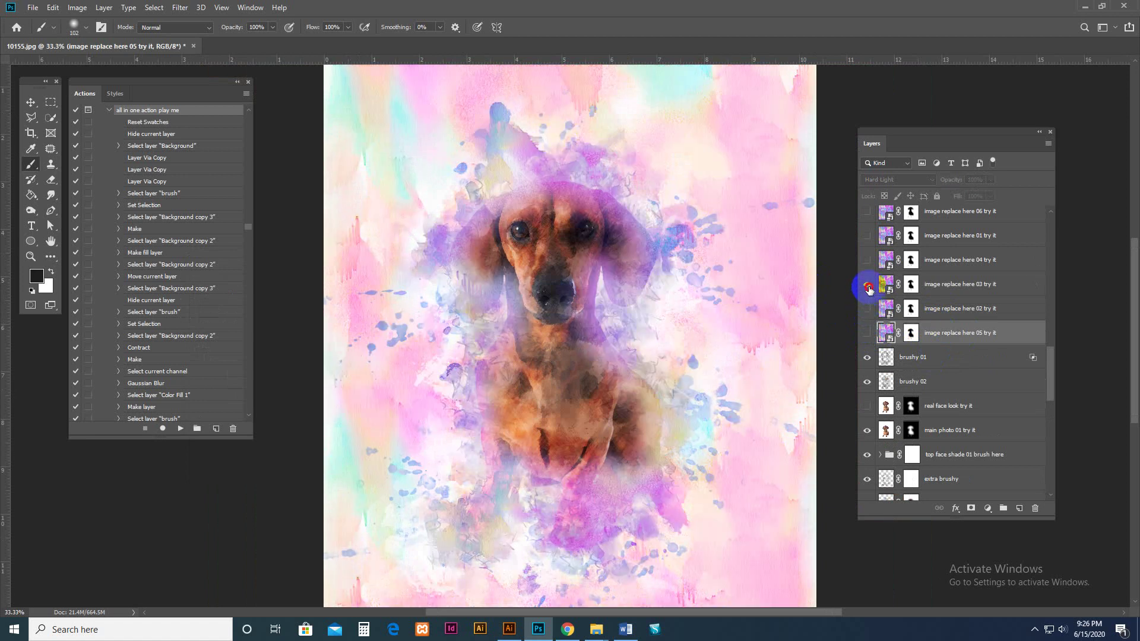
pyautogui.click(868, 284)
pyautogui.click(867, 236)
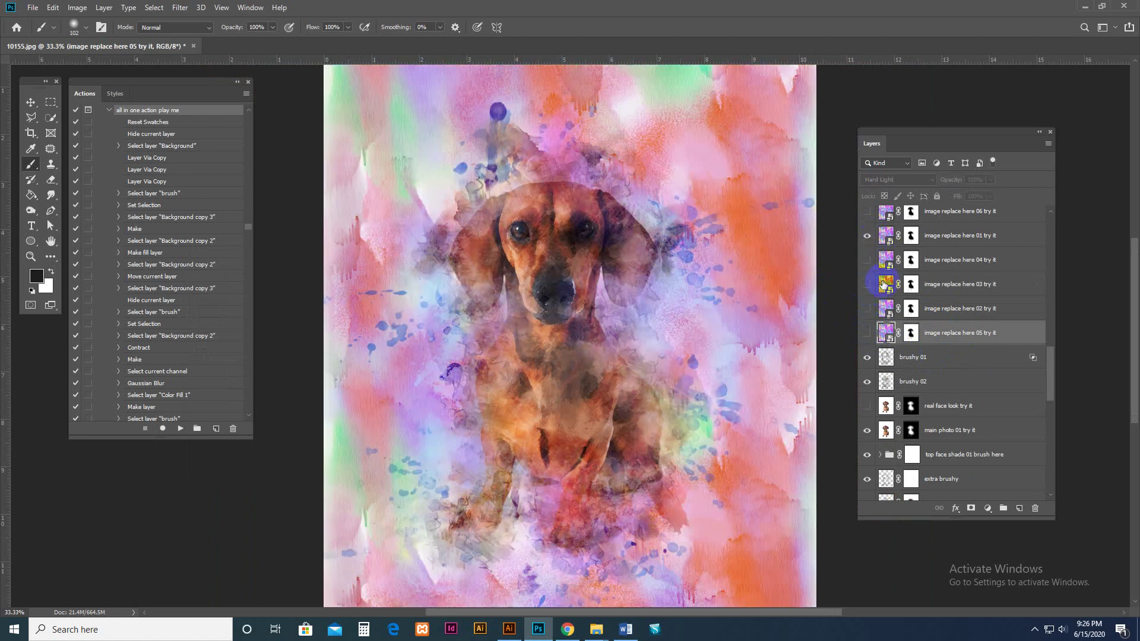
pyautogui.scroll(1, 883, 291)
pyautogui.click(867, 284)
# Preview the "image replace here 06 try it" and "image replace here 07 try it" layers, leaving every image replace layer hidden
pyautogui.click(868, 260)
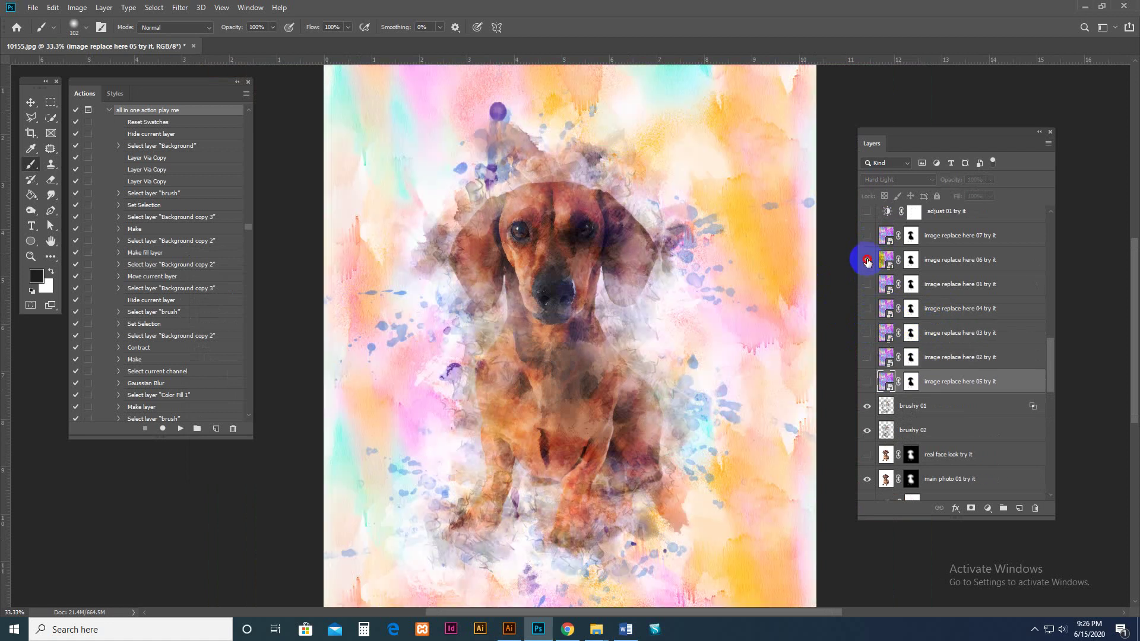
pyautogui.scroll(2, 870, 296)
pyautogui.click(867, 332)
pyautogui.click(868, 309)
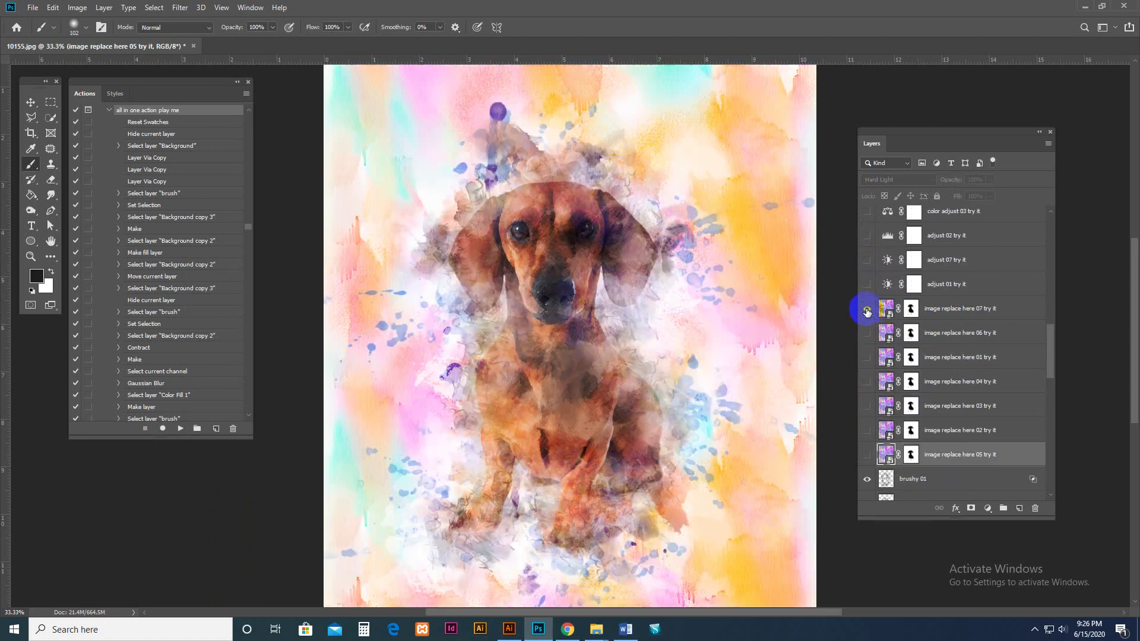
pyautogui.click(867, 309)
pyautogui.scroll(-2, 867, 312)
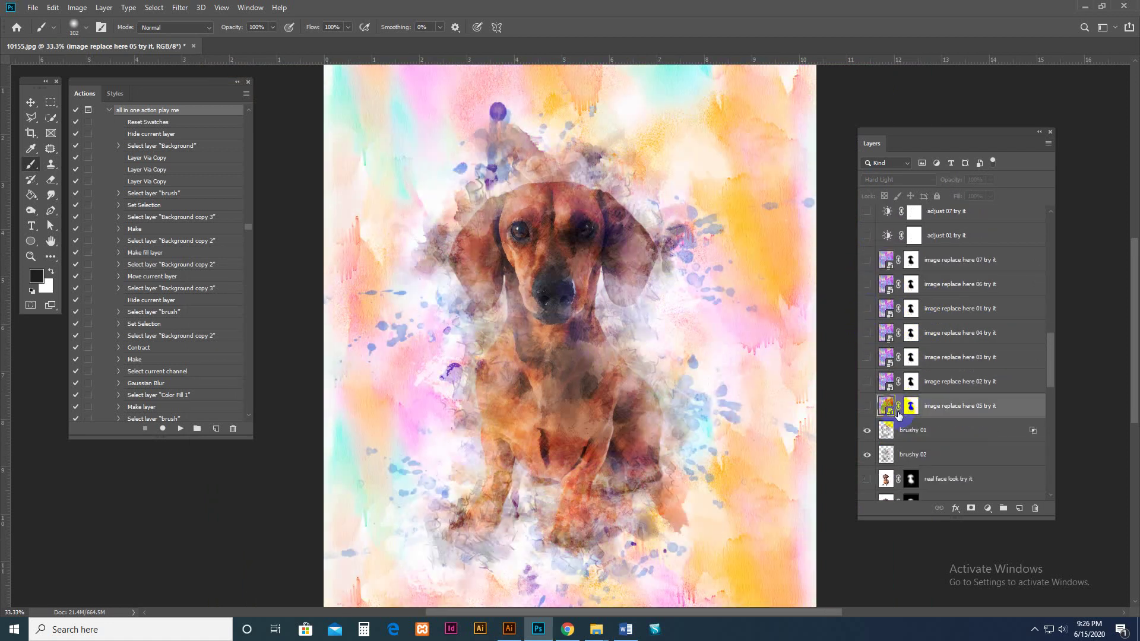
pyautogui.click(866, 381)
pyautogui.click(867, 382)
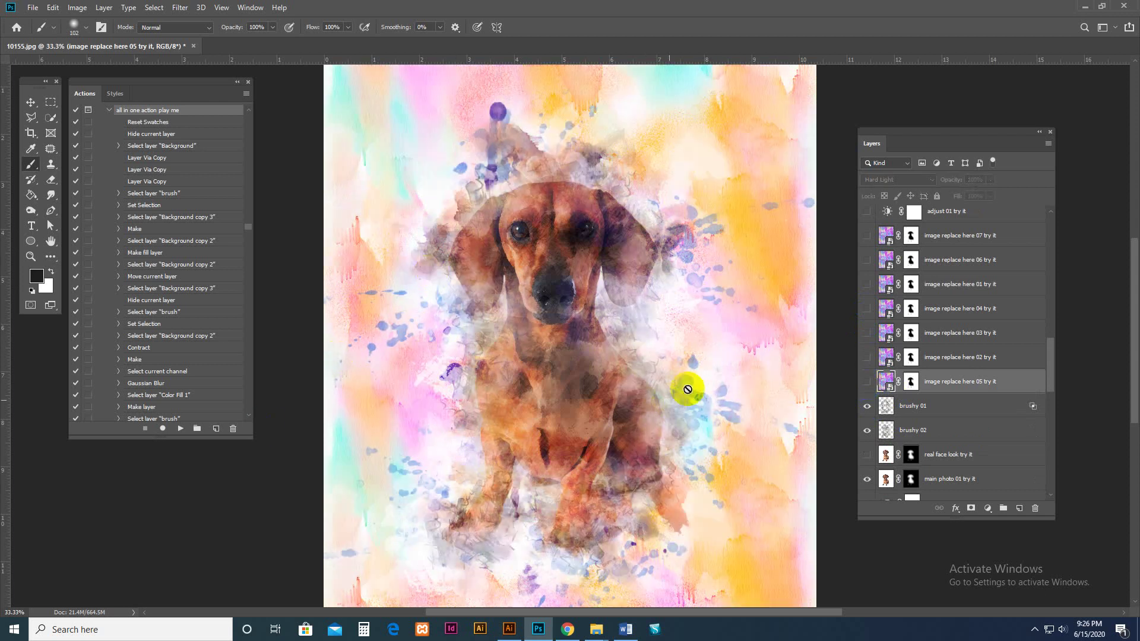
# Show the "image replace here 02 try it" layer and set its opacity to 38%
pyautogui.click(867, 358)
pyautogui.click(977, 358)
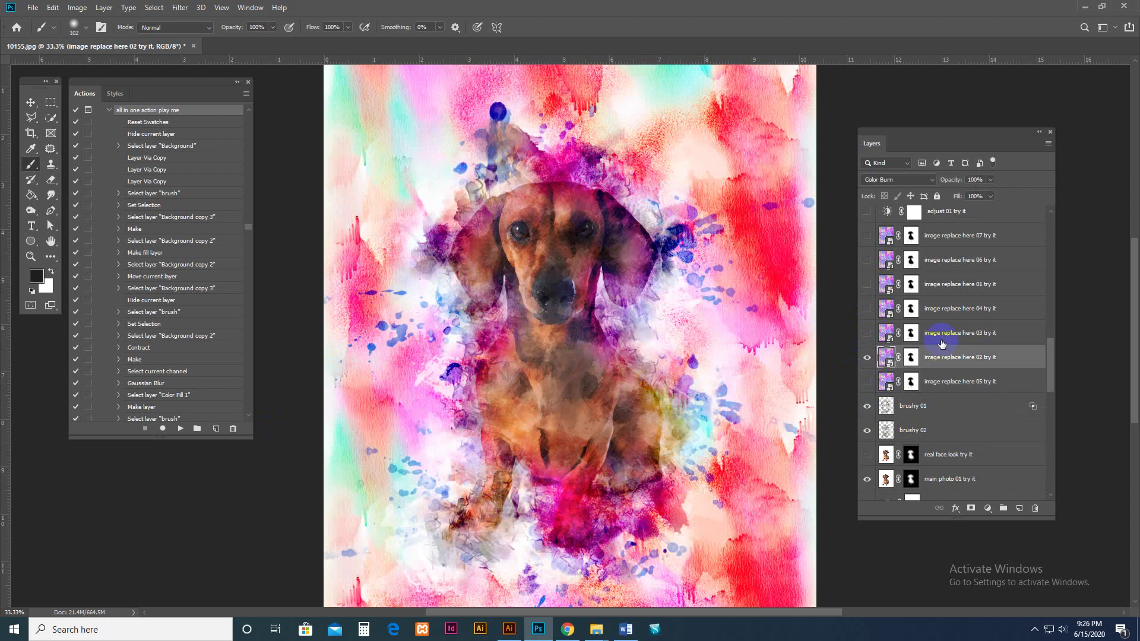
pyautogui.click(991, 180)
pyautogui.click(952, 194)
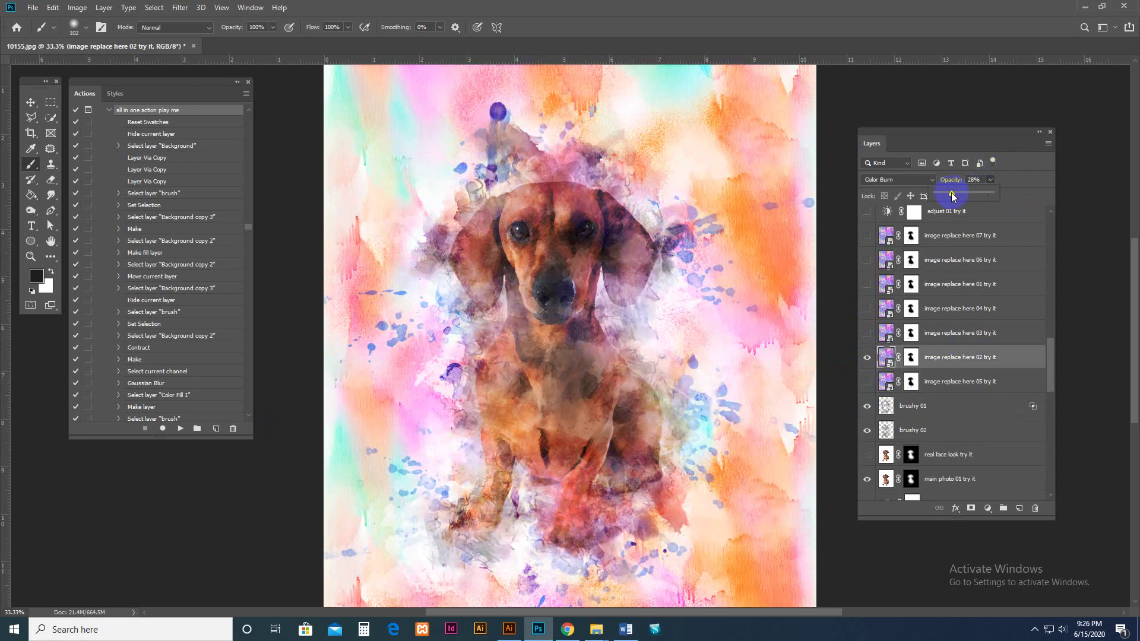
pyautogui.moveTo(951, 192); pyautogui.dragTo(957, 194)
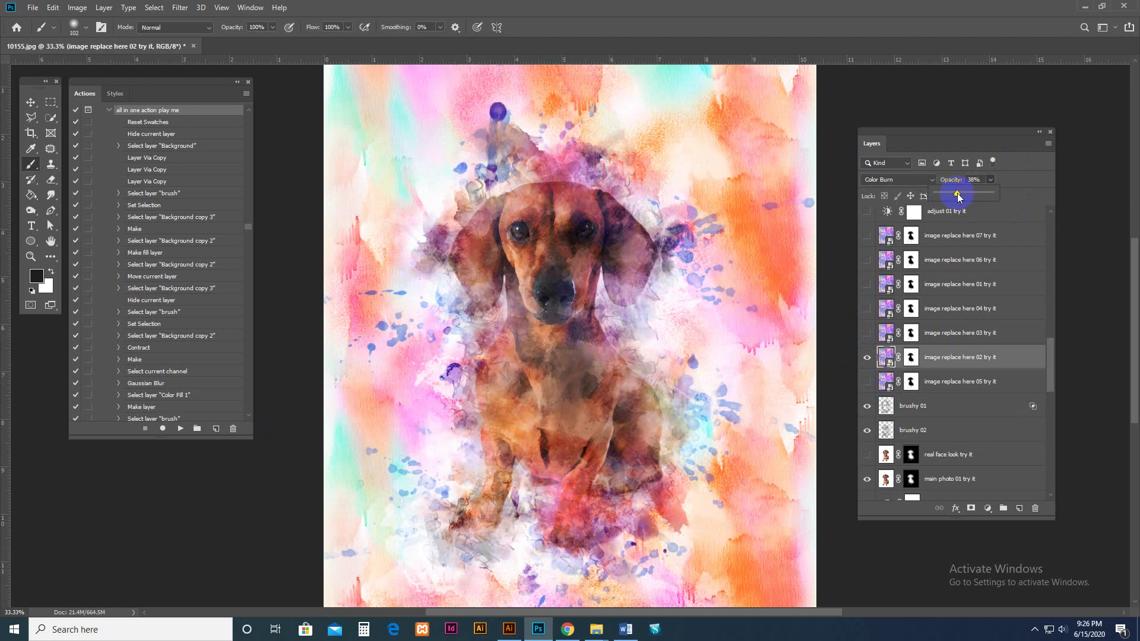
# Preview the "adjust 01", "adjust 07", "adjust 02" and "color adjust 03" adjustment layers one after another
pyautogui.scroll(4, 982, 318)
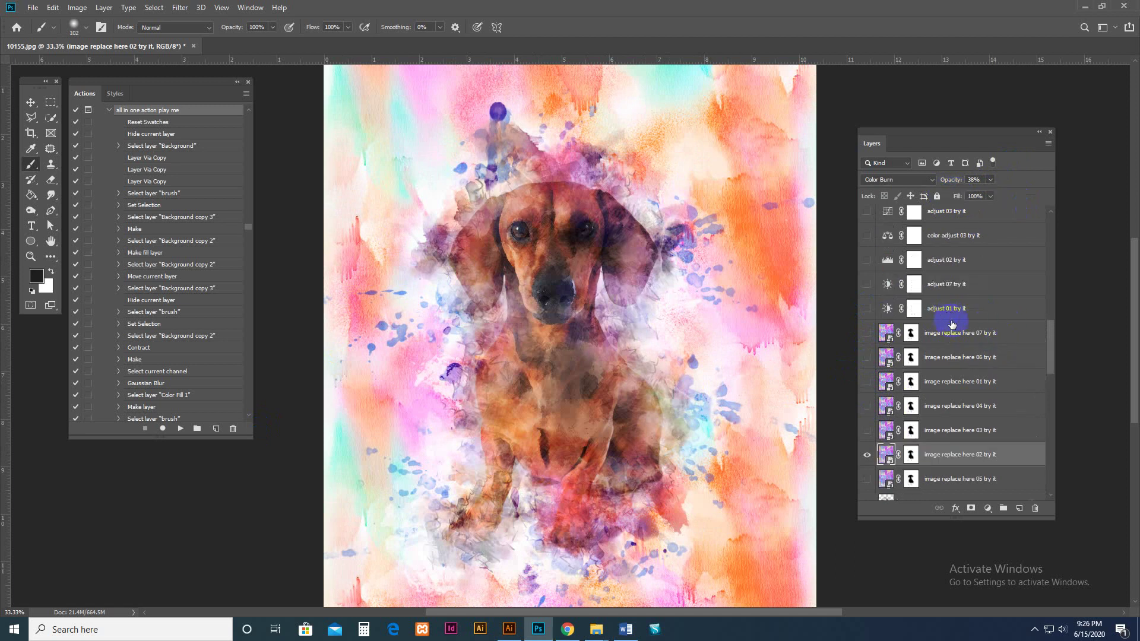
pyautogui.click(950, 309)
pyautogui.click(867, 309)
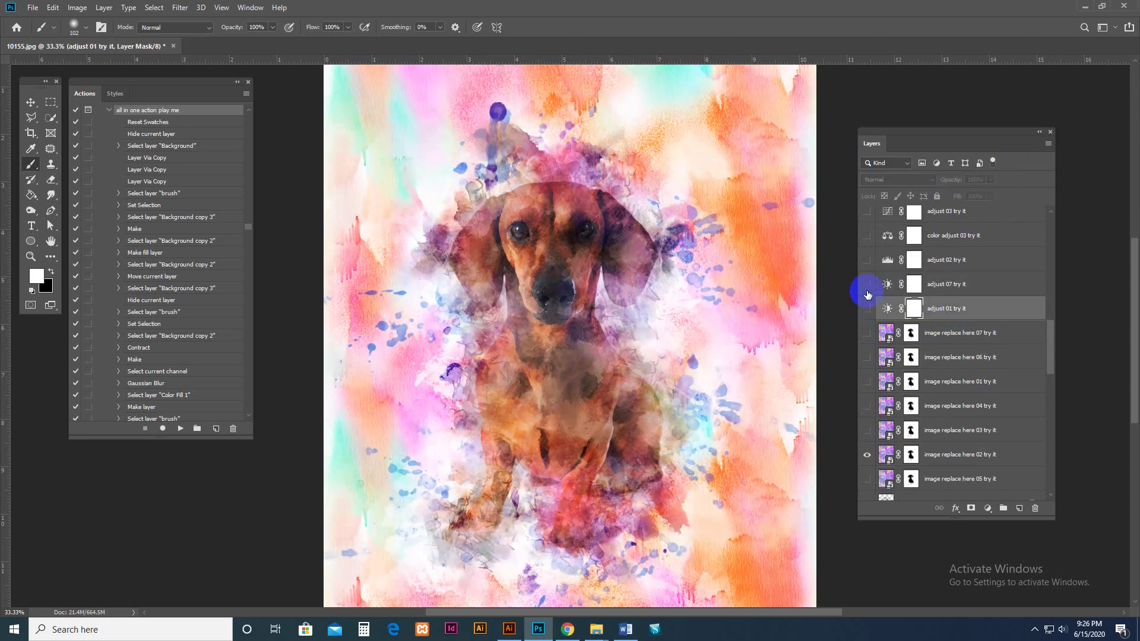
pyautogui.click(867, 285)
pyautogui.click(867, 285)
pyautogui.click(866, 259)
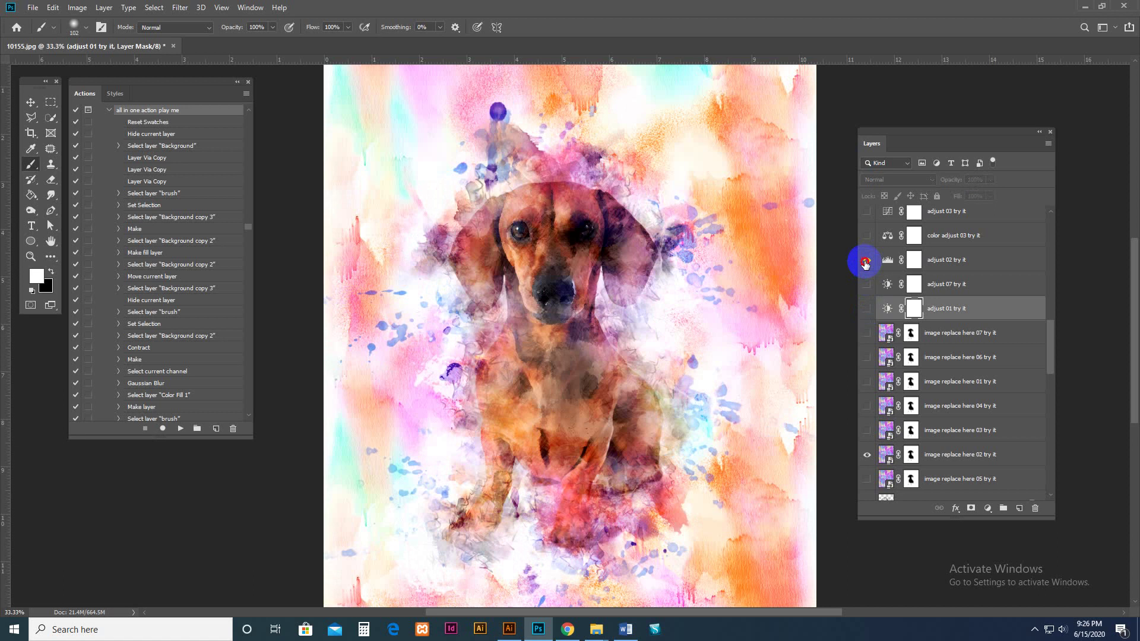
pyautogui.click(867, 259)
pyautogui.click(867, 236)
pyautogui.scroll(3, 867, 238)
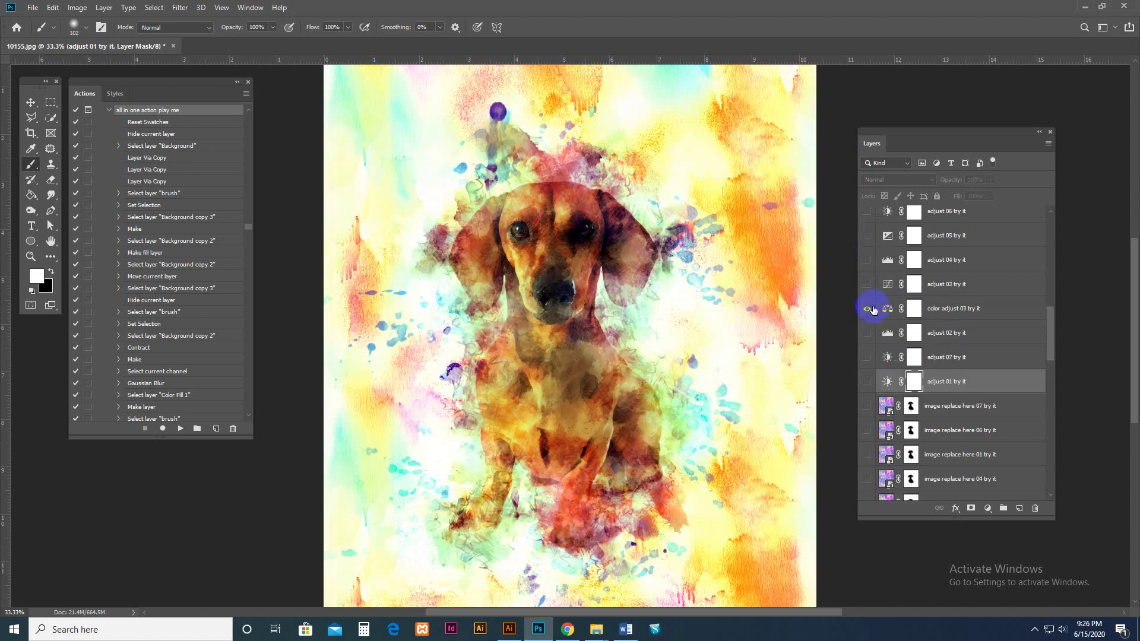
pyautogui.click(867, 308)
# Preview the "adjust 03", "adjust 04" and "adjust 05" adjustment layers, hiding each again
pyautogui.click(866, 284)
pyautogui.click(867, 284)
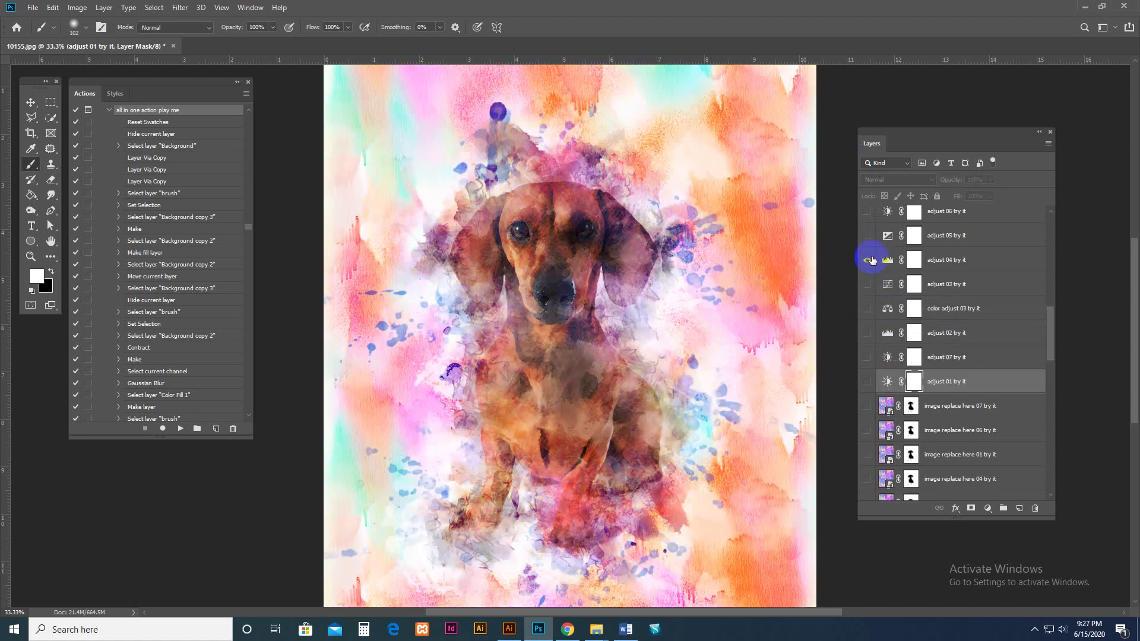
pyautogui.click(867, 260)
pyautogui.click(867, 260)
pyautogui.click(867, 236)
pyautogui.click(868, 236)
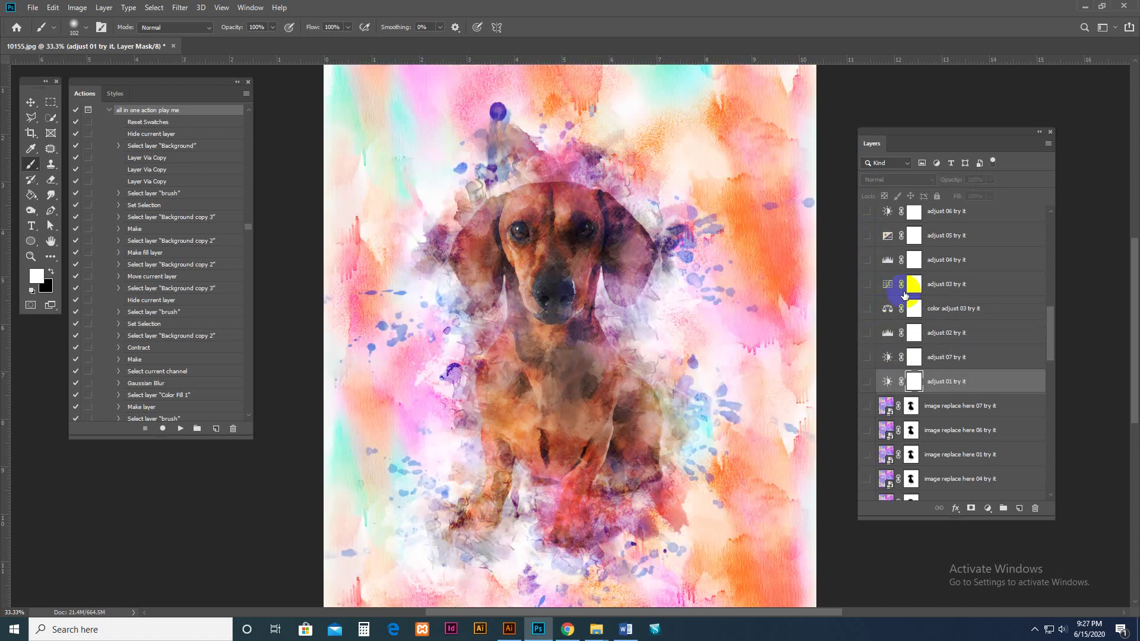
# Preview the "color adjust 01", "02", "04" and "05" layers on the watercolor one at a time
pyautogui.scroll(3, 867, 249)
pyautogui.click(867, 259)
pyautogui.click(867, 260)
pyautogui.click(866, 236)
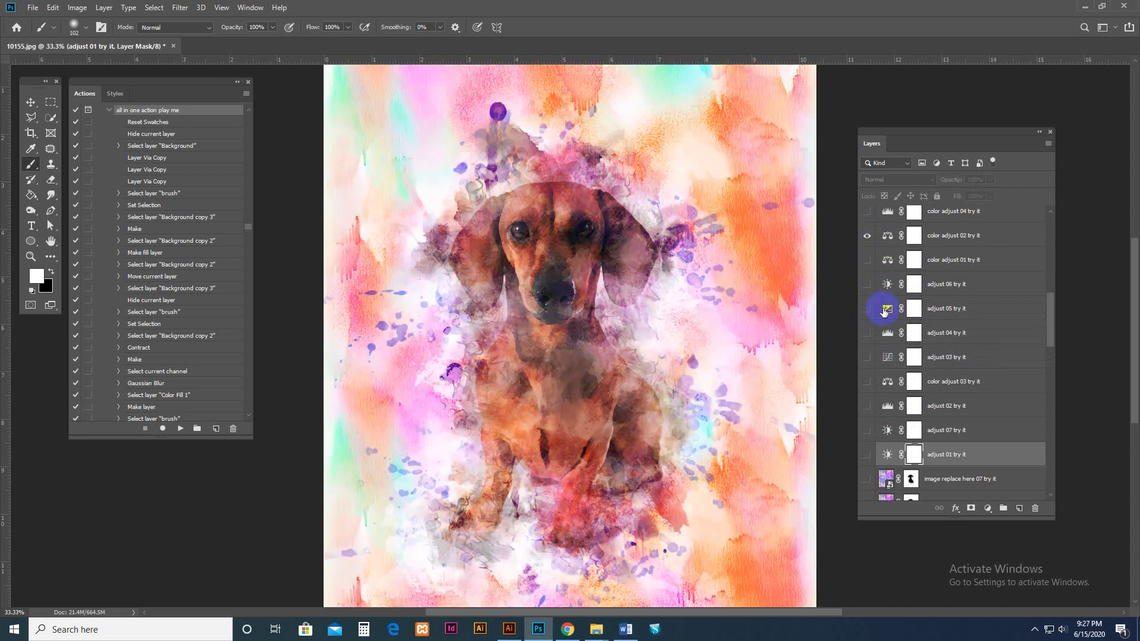
pyautogui.scroll(3, 873, 314)
pyautogui.click(867, 284)
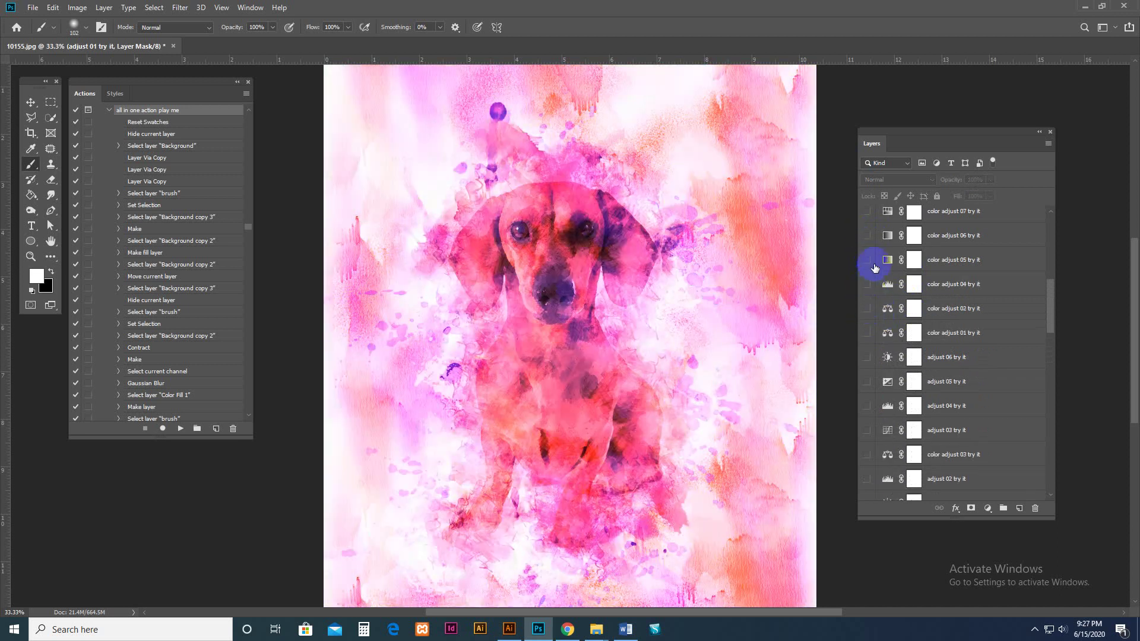
pyautogui.click(868, 259)
# Preview the "color adjust 06", "color adjust 07" and "color adjust 08" layers and hide each again
pyautogui.scroll(2, 893, 330)
pyautogui.click(867, 310)
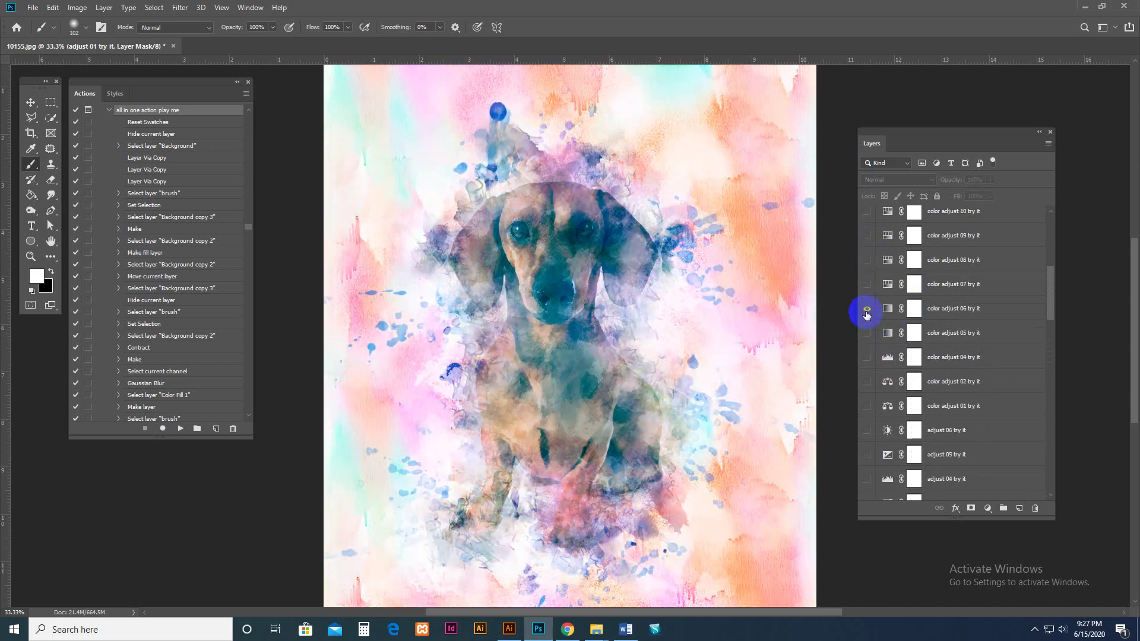
pyautogui.click(865, 284)
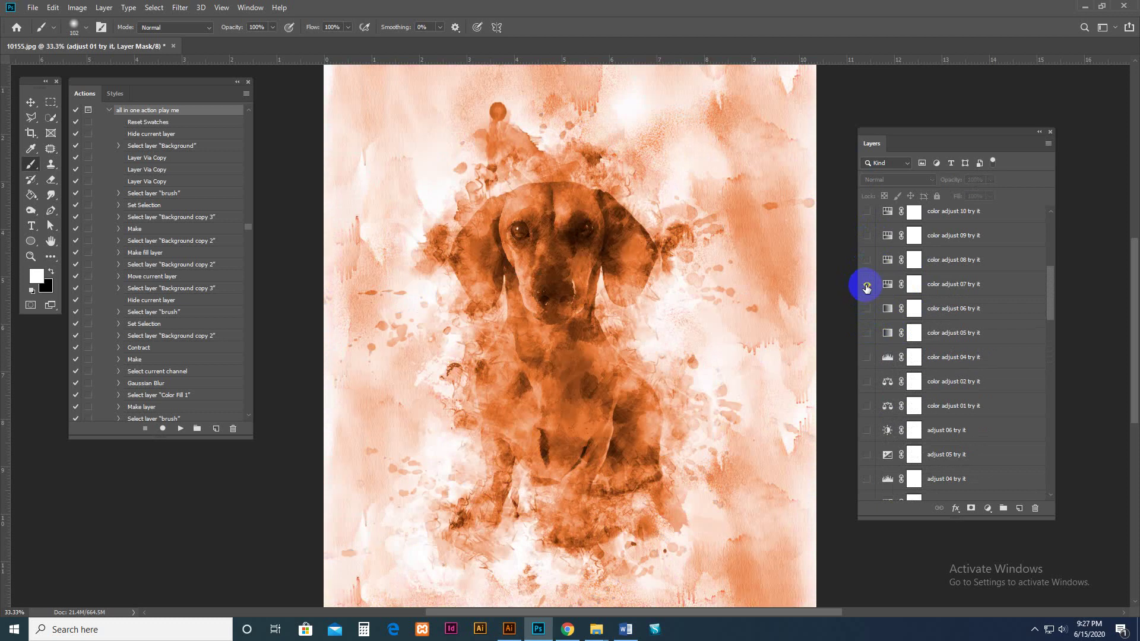
pyautogui.click(868, 281)
pyautogui.click(868, 260)
pyautogui.click(868, 259)
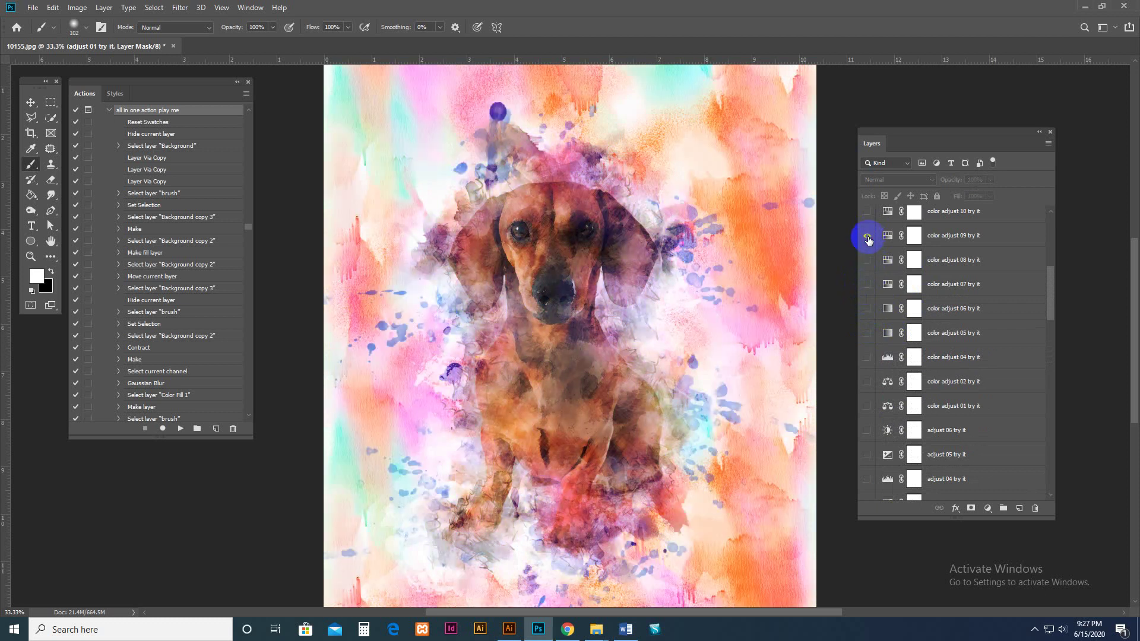
# Show "color adjust 09 try it" and paint black on its mask over the dog's head, body and legs with a 175 px brush
pyautogui.click(867, 236)
pyautogui.scroll(3, 879, 332)
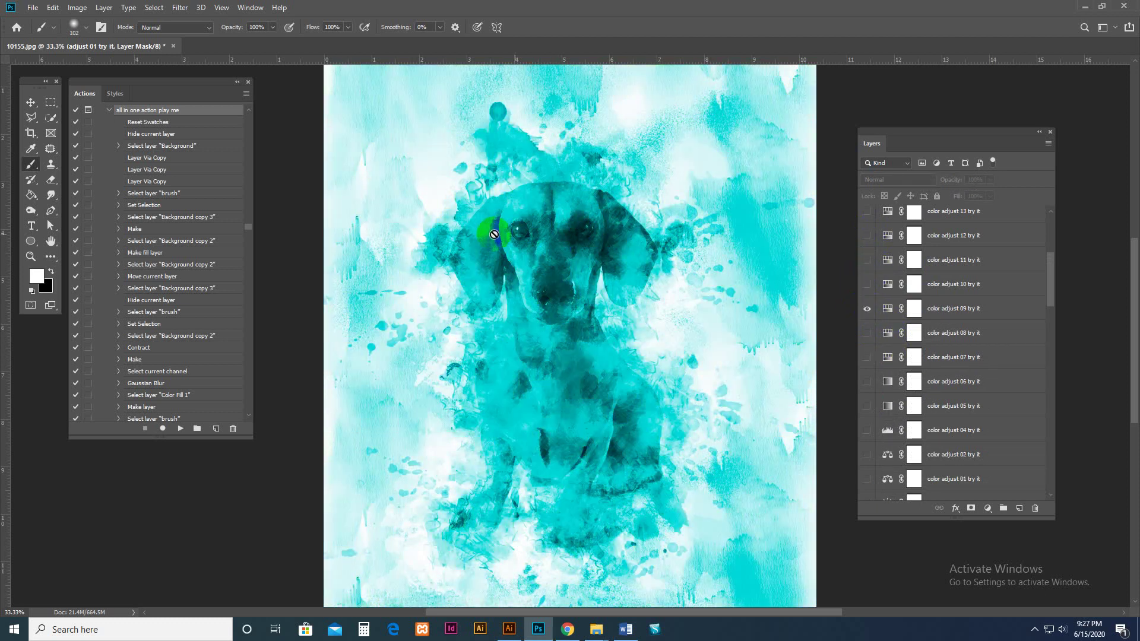
pyautogui.click(914, 307)
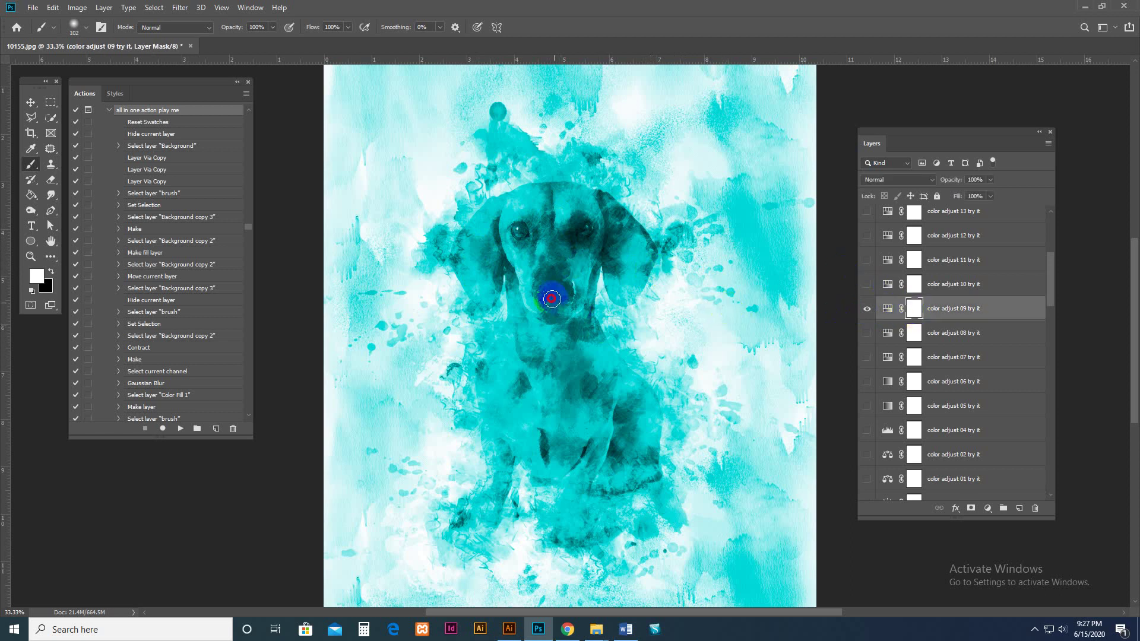
pyautogui.click(34, 276)
pyautogui.moveTo(537, 284)
pyautogui.mouseDown()
pyautogui.moveTo(564, 260)
pyautogui.moveTo(546, 295)
pyautogui.moveTo(570, 270)
pyautogui.mouseUp()
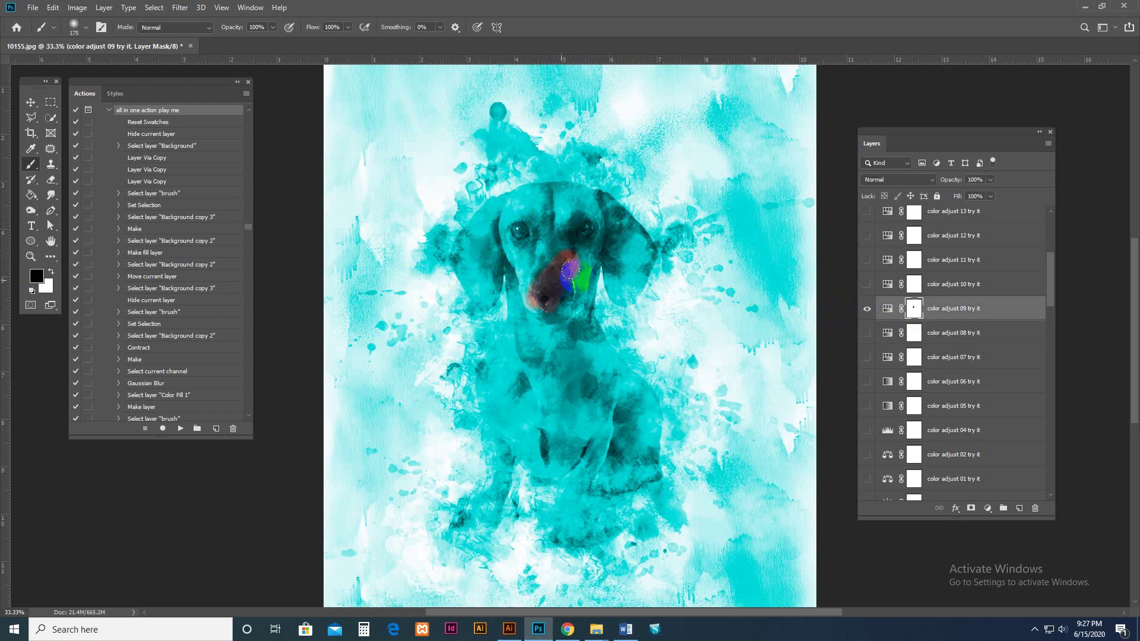
pyautogui.moveTo(530, 235)
pyautogui.mouseDown()
pyautogui.moveTo(543, 263)
pyautogui.moveTo(537, 207)
pyautogui.moveTo(580, 206)
pyautogui.moveTo(532, 200)
pyautogui.moveTo(484, 227)
pyautogui.moveTo(489, 292)
pyautogui.moveTo(472, 279)
pyautogui.moveTo(464, 253)
pyautogui.moveTo(554, 207)
pyautogui.moveTo(527, 200)
pyautogui.moveTo(609, 209)
pyautogui.moveTo(629, 282)
pyautogui.moveTo(624, 247)
pyautogui.moveTo(622, 293)
pyautogui.moveTo(561, 310)
pyautogui.moveTo(539, 338)
pyautogui.moveTo(535, 318)
pyautogui.moveTo(478, 284)
pyautogui.moveTo(479, 298)
pyautogui.moveTo(582, 326)
pyautogui.moveTo(555, 430)
pyautogui.moveTo(526, 385)
pyautogui.moveTo(473, 519)
pyautogui.moveTo(497, 359)
pyautogui.moveTo(502, 402)
pyautogui.moveTo(544, 356)
pyautogui.moveTo(577, 497)
pyautogui.moveTo(548, 476)
pyautogui.moveTo(578, 515)
pyautogui.moveTo(579, 498)
pyautogui.moveTo(637, 435)
pyautogui.moveTo(582, 384)
pyautogui.moveTo(604, 355)
pyautogui.moveTo(645, 437)
pyautogui.moveTo(579, 301)
pyautogui.mouseUp()
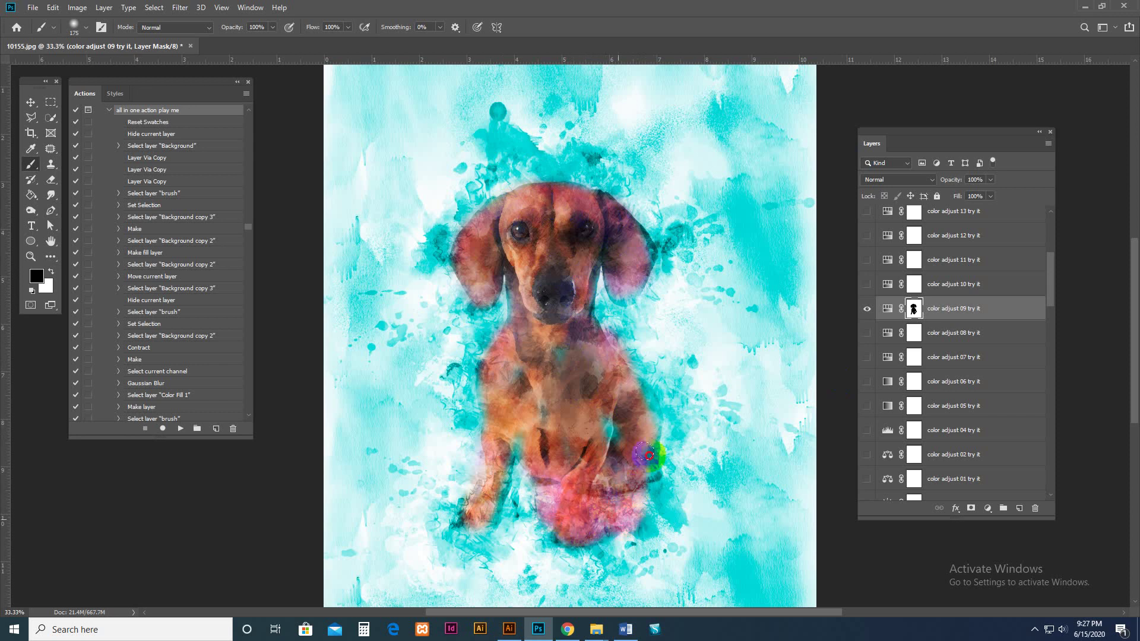
# Hide "color adjust 09 try it" and preview the "color adjust 10", "11" and "12" layers one at a time
pyautogui.click(866, 309)
pyautogui.click(867, 284)
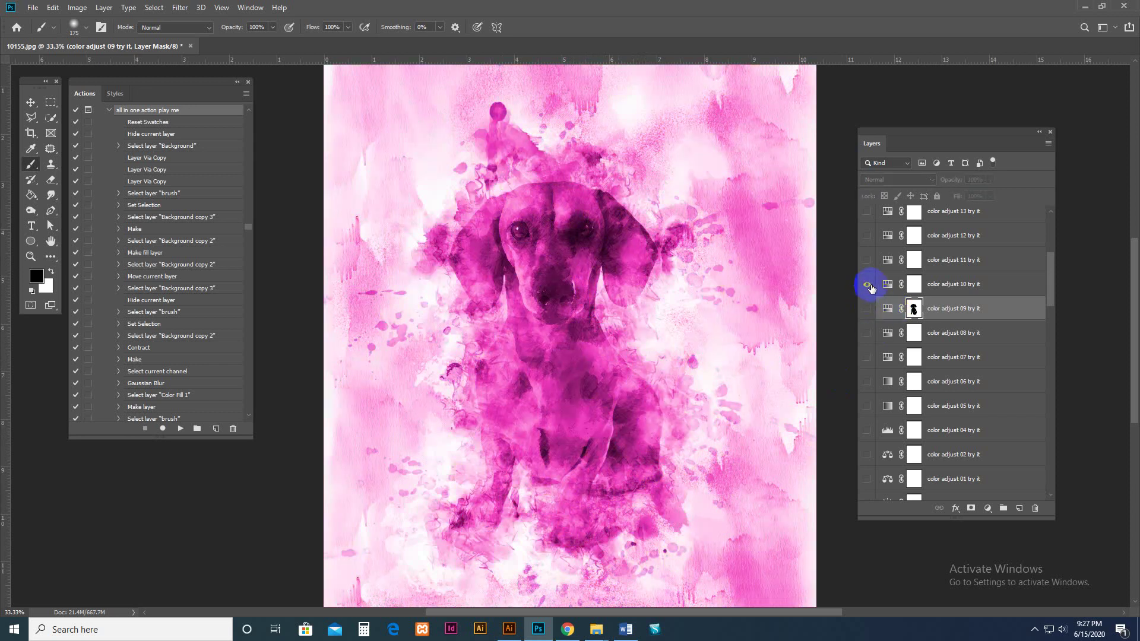
pyautogui.click(965, 284)
pyautogui.scroll(3, 961, 317)
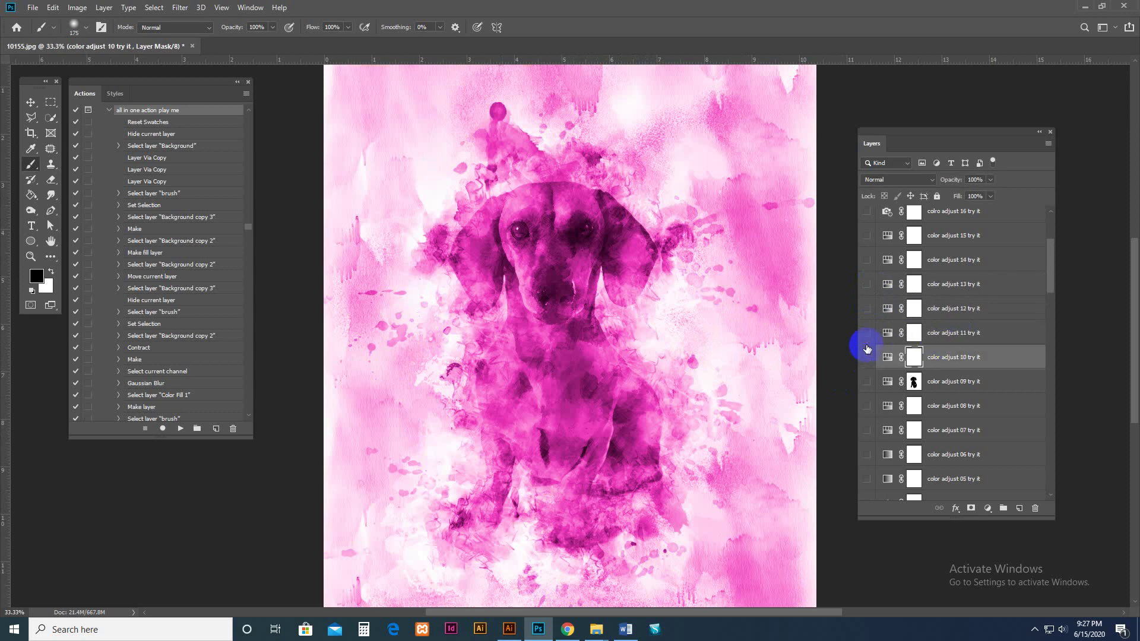
pyautogui.click(867, 351)
pyautogui.click(867, 333)
pyautogui.click(867, 333)
pyautogui.click(866, 310)
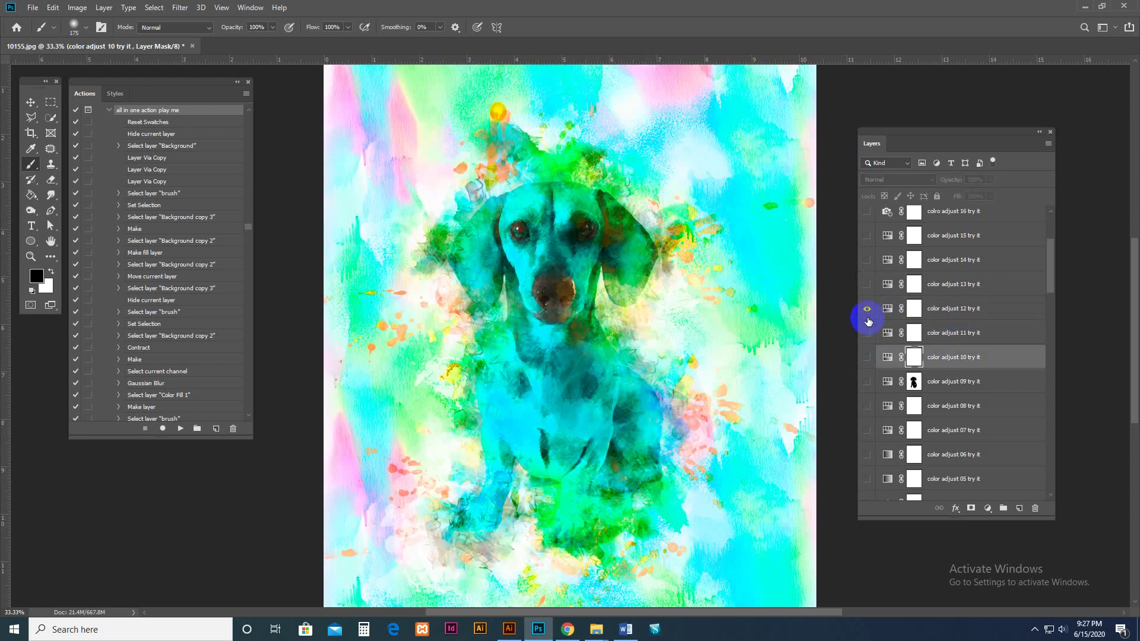
pyautogui.click(868, 309)
# Preview the "color adjust 13" and "color adjust 14" layers on the watercolor, hiding each again
pyautogui.click(867, 285)
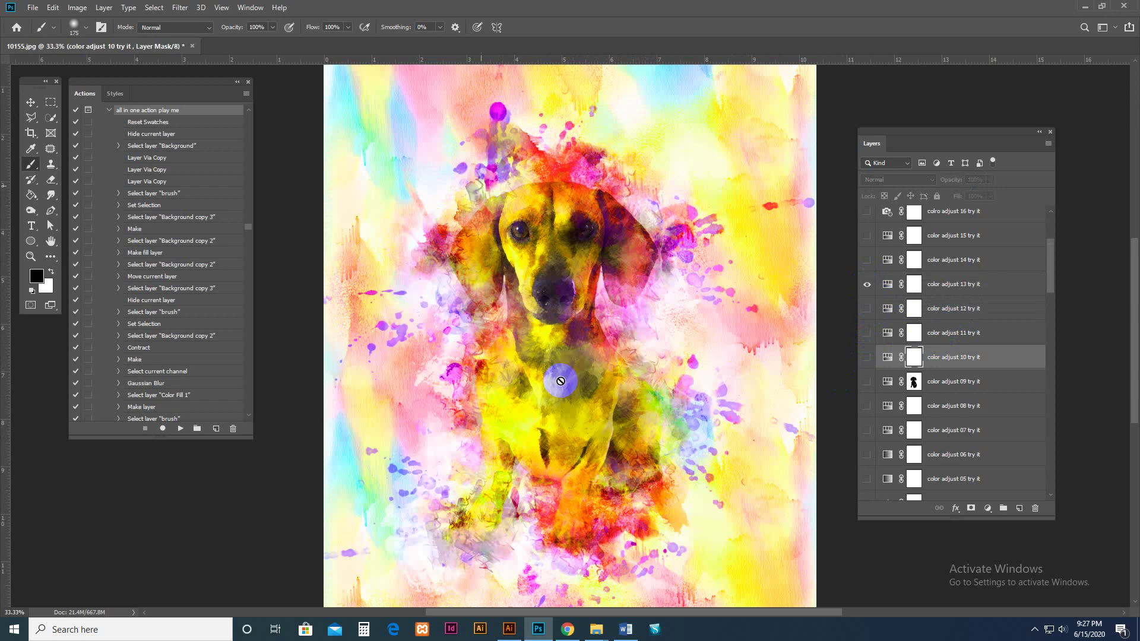
pyautogui.scroll(3, 950, 356)
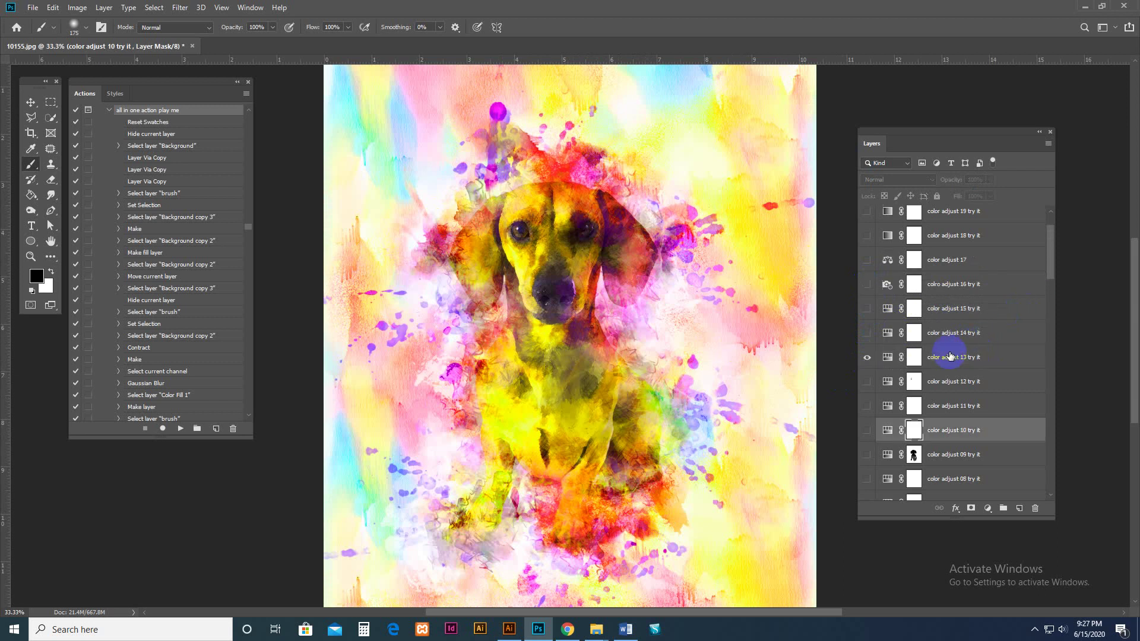
pyautogui.click(868, 359)
pyautogui.click(868, 359)
pyautogui.click(868, 358)
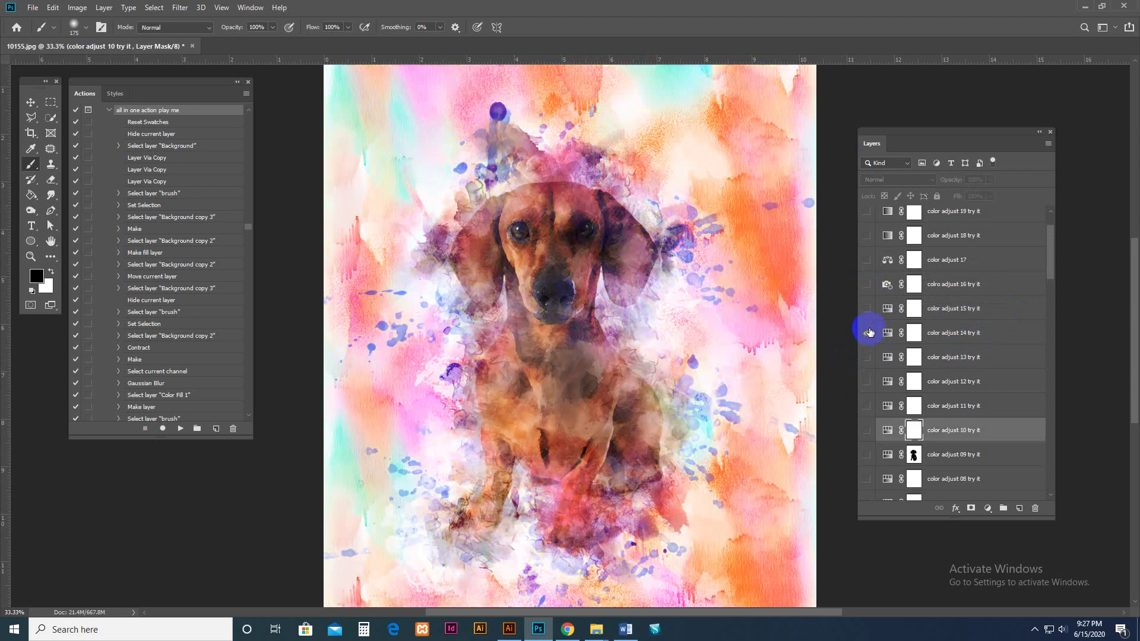
pyautogui.click(867, 332)
pyautogui.click(868, 331)
# Preview the "color adjust 15", "16" and "17" layers one at a time
pyautogui.click(868, 309)
pyautogui.click(867, 309)
pyautogui.click(866, 283)
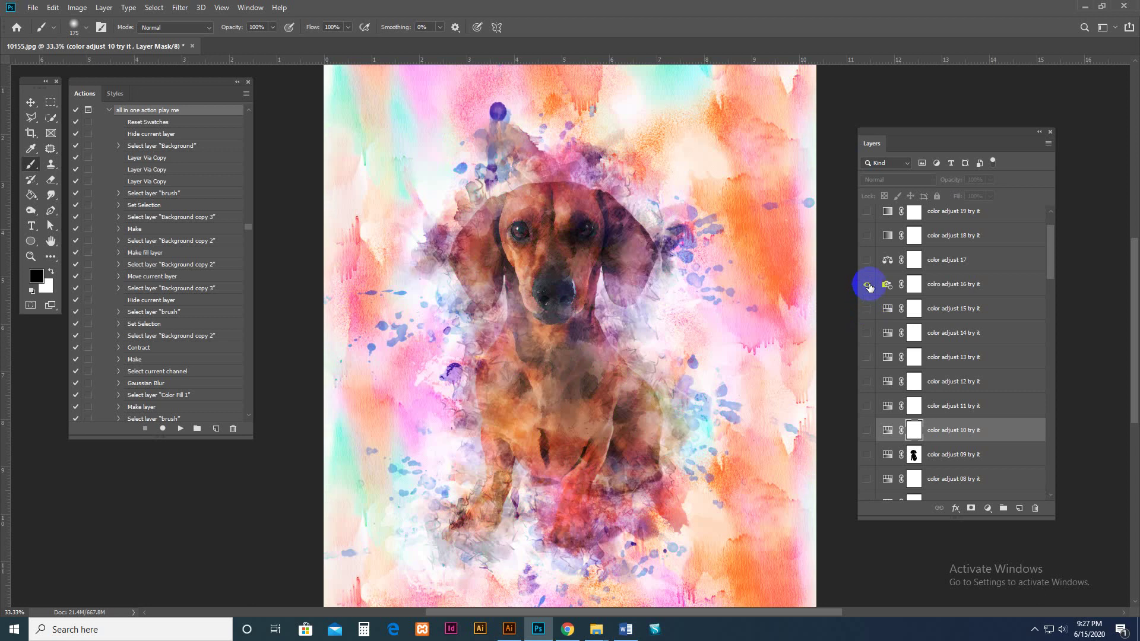
pyautogui.click(867, 283)
pyautogui.click(867, 260)
pyautogui.click(867, 260)
# Preview the "color adjust 18", "19" and "20" layers and hide each again
pyautogui.click(867, 235)
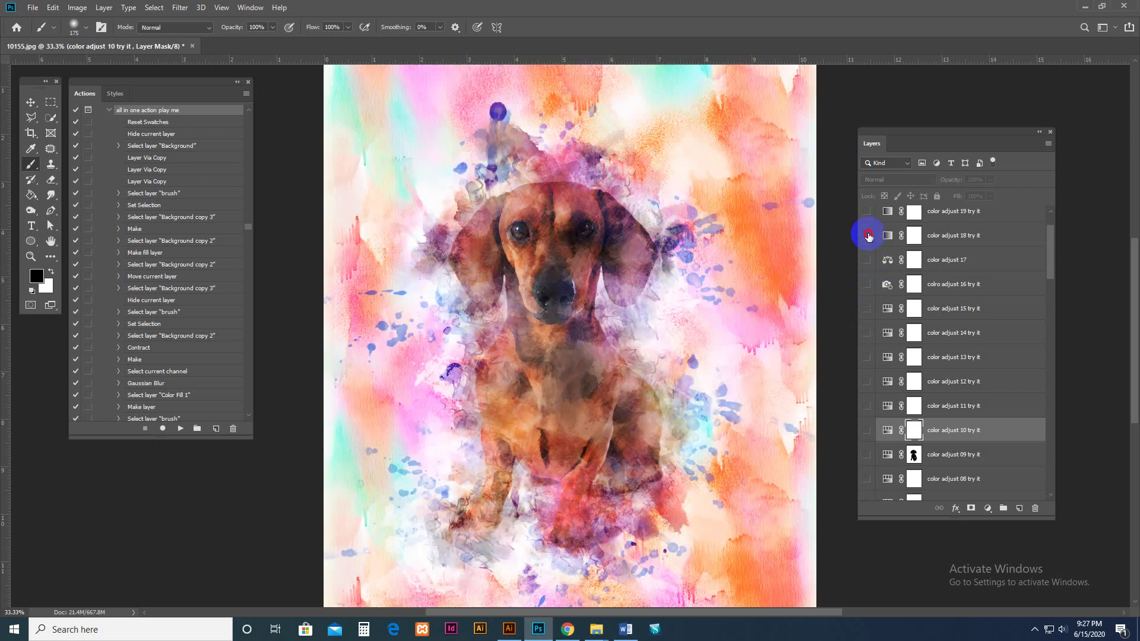
pyautogui.scroll(2, 873, 308)
pyautogui.click(867, 290)
pyautogui.click(867, 265)
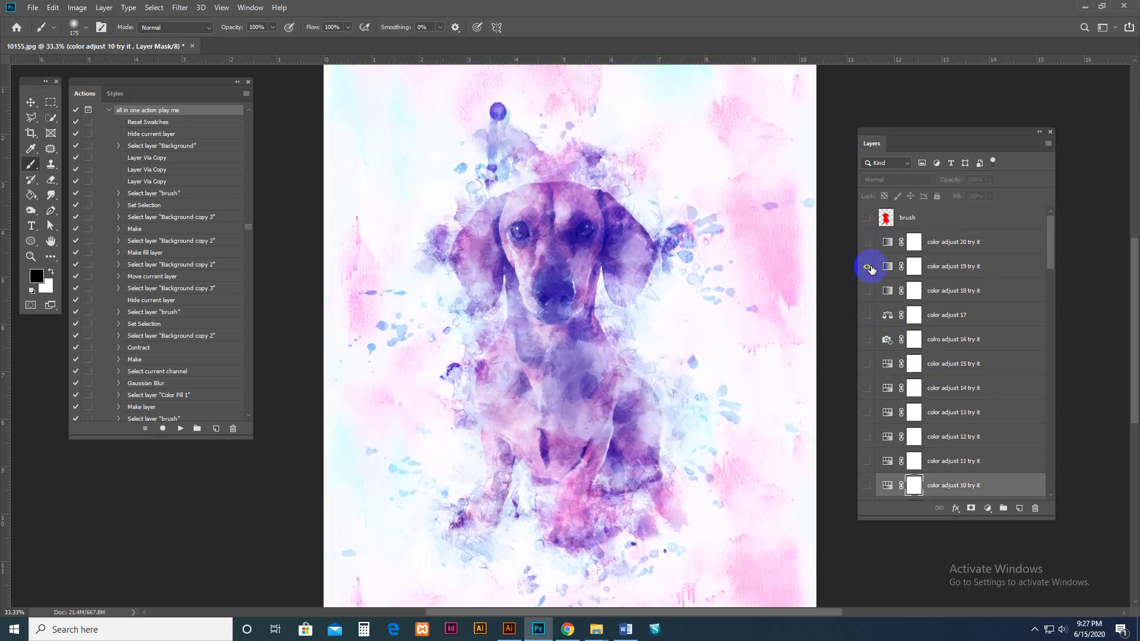
pyautogui.click(867, 265)
pyautogui.click(868, 244)
pyautogui.click(868, 243)
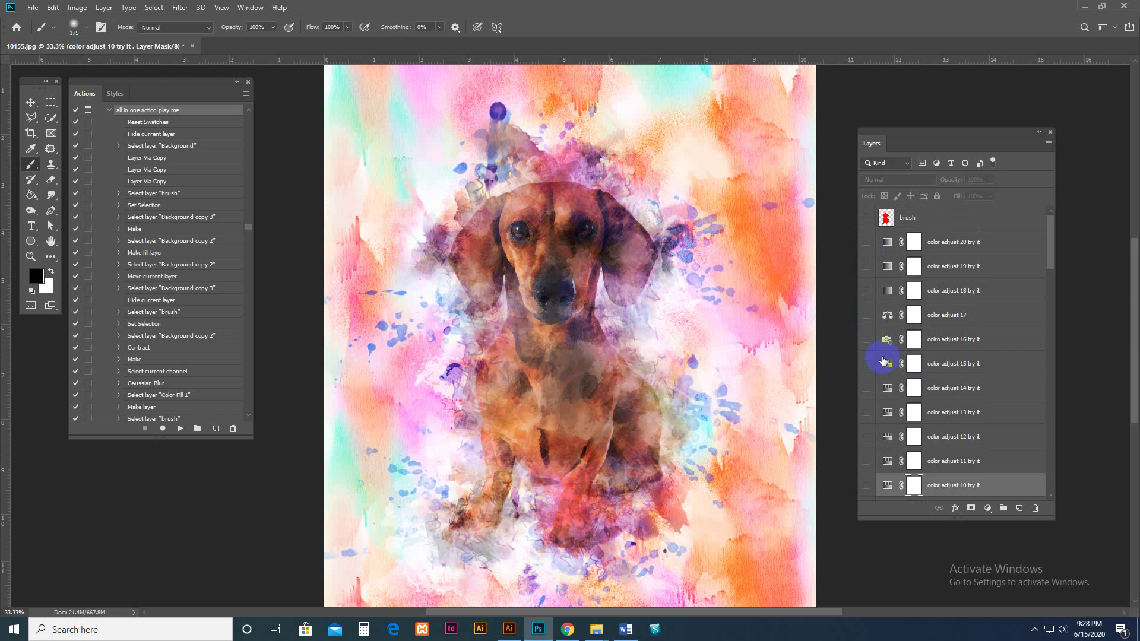
# Show "color adjust 15 try it" and paint black on its mask over the dog and parts of the background with a 300 px brush
pyautogui.click(868, 363)
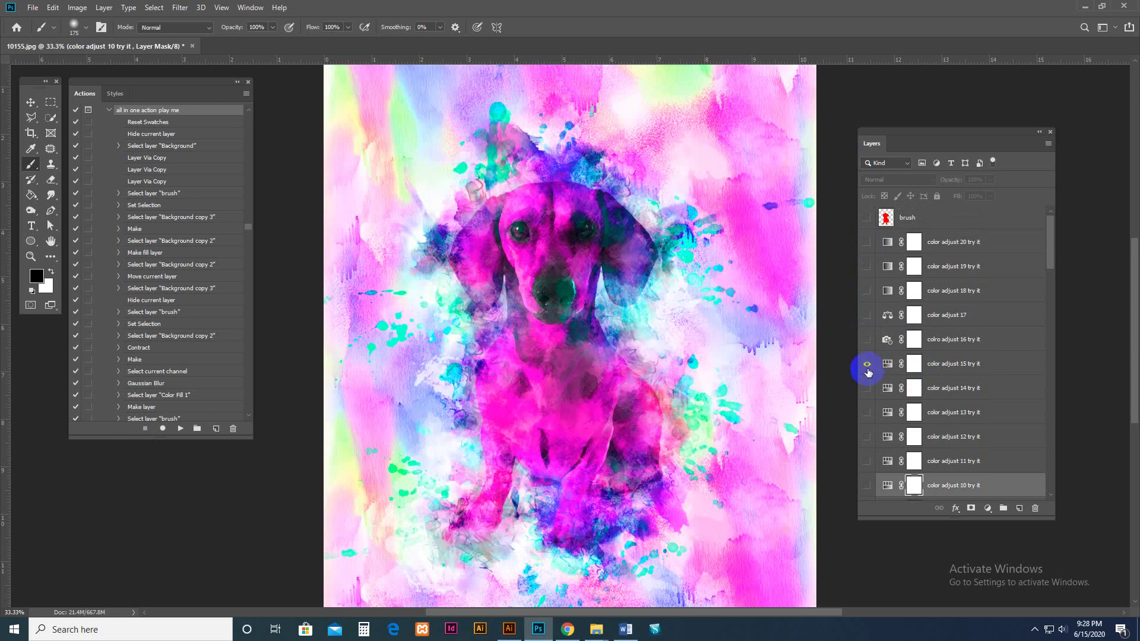
pyautogui.click(914, 367)
pyautogui.press(']')
pyautogui.press(']')
pyautogui.press(']')
pyautogui.press(']')
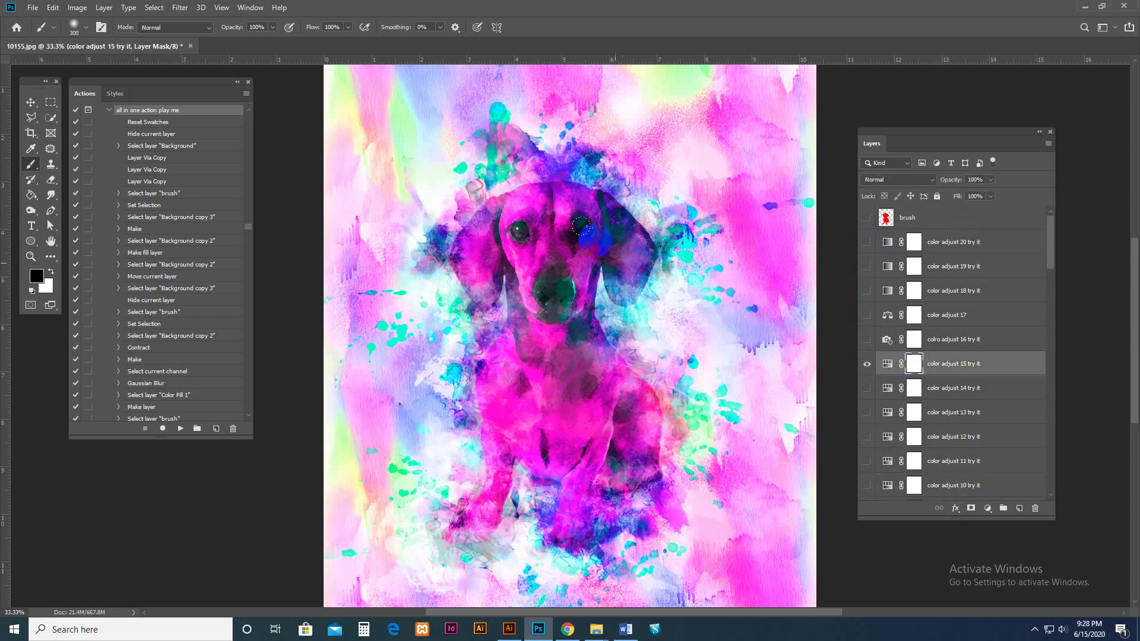
pyautogui.moveTo(579, 238)
pyautogui.mouseDown()
pyautogui.moveTo(522, 203)
pyautogui.moveTo(531, 312)
pyautogui.moveTo(531, 265)
pyautogui.moveTo(511, 374)
pyautogui.moveTo(462, 491)
pyautogui.moveTo(501, 479)
pyautogui.moveTo(565, 499)
pyautogui.moveTo(552, 449)
pyautogui.moveTo(579, 399)
pyautogui.moveTo(500, 364)
pyautogui.moveTo(561, 241)
pyautogui.moveTo(605, 232)
pyautogui.moveTo(623, 248)
pyautogui.moveTo(585, 268)
pyautogui.moveTo(517, 254)
pyautogui.moveTo(746, 189)
pyautogui.moveTo(774, 204)
pyautogui.moveTo(746, 183)
pyautogui.moveTo(793, 355)
pyautogui.moveTo(808, 372)
pyautogui.moveTo(797, 313)
pyautogui.moveTo(779, 524)
pyautogui.moveTo(414, 548)
pyautogui.moveTo(391, 331)
pyautogui.moveTo(357, 389)
pyautogui.moveTo(551, 81)
pyautogui.moveTo(340, 73)
pyautogui.mouseUp()
pyautogui.press('[')
pyautogui.moveTo(95, 45); pyautogui.dragTo(497, 49)
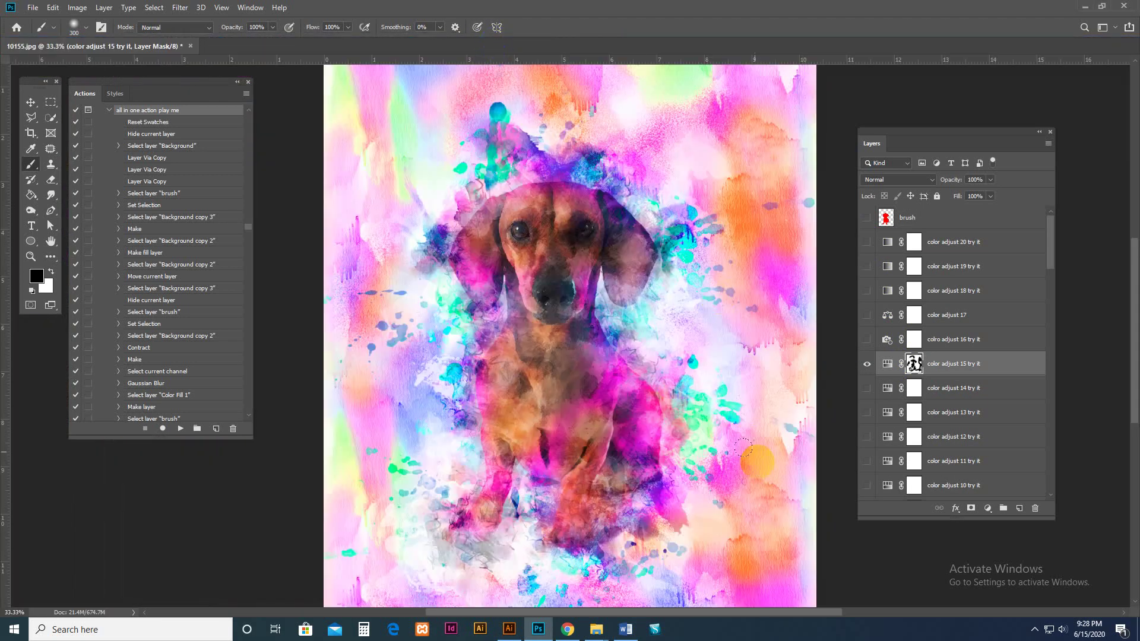
# Paint black on the same mask over the dog's ears, hindquarters and remaining tinted body areas
pyautogui.moveTo(729, 540); pyautogui.dragTo(560, 527)
pyautogui.moveTo(542, 207)
pyautogui.mouseDown()
pyautogui.moveTo(469, 256)
pyautogui.moveTo(564, 294)
pyautogui.moveTo(591, 235)
pyautogui.mouseUp()
pyautogui.moveTo(617, 279)
pyautogui.mouseDown()
pyautogui.moveTo(624, 328)
pyautogui.moveTo(626, 305)
pyautogui.mouseUp()
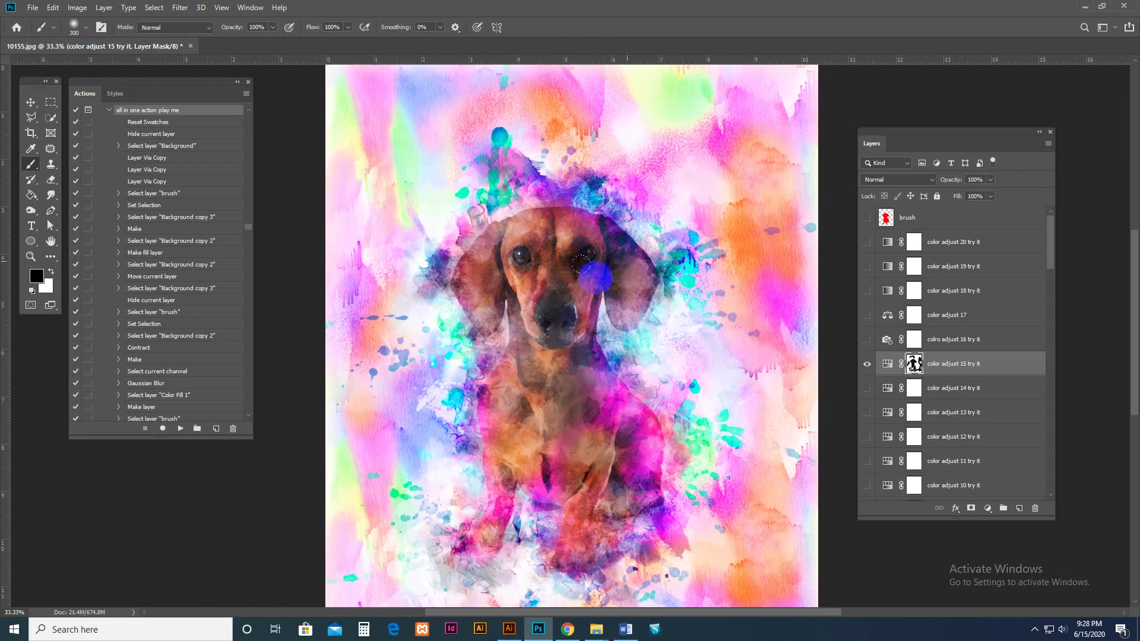
pyautogui.moveTo(628, 371); pyautogui.dragTo(657, 298)
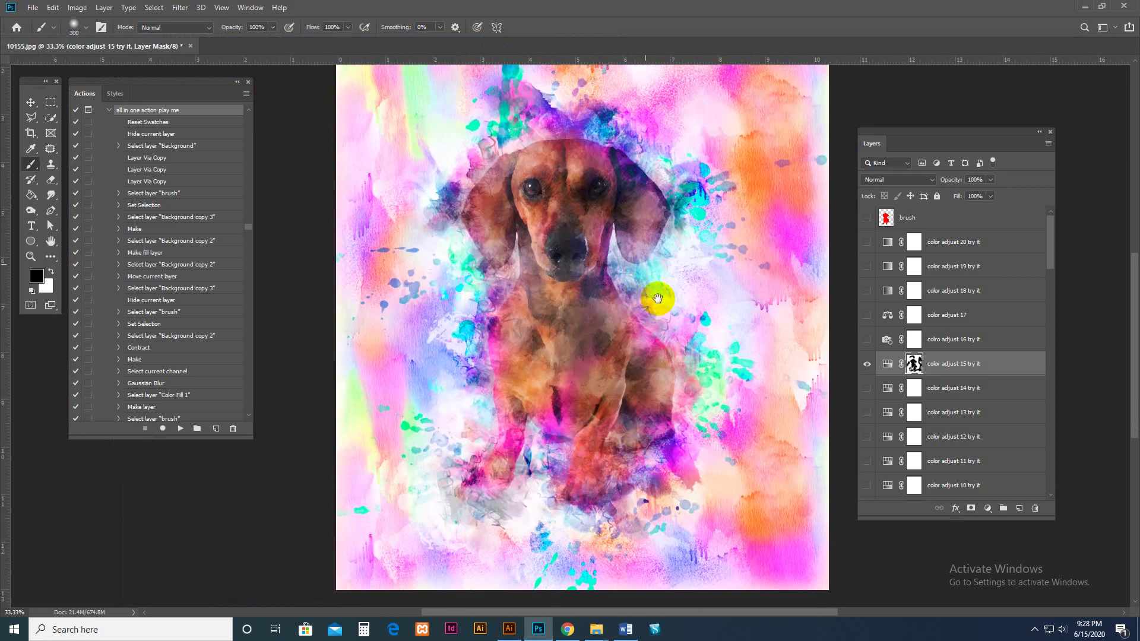
# Hide the "image replace here 02 try it" layer and check the "image replace here 05 try it" layer, leaving it hidden
pyautogui.scroll(-8, 982, 394)
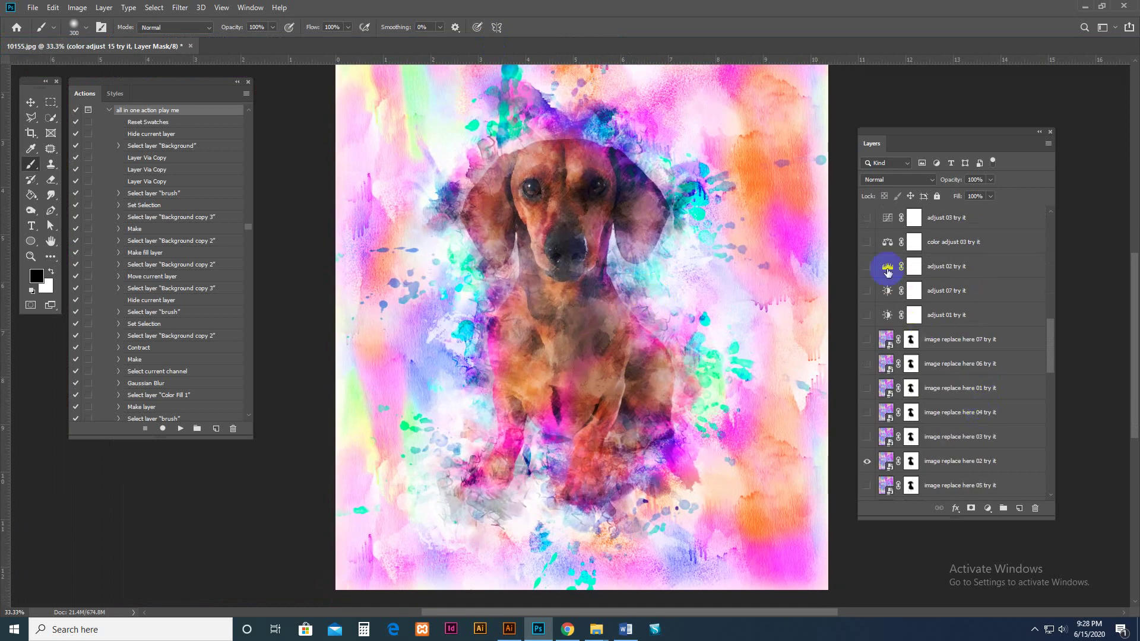
pyautogui.scroll(-3, 902, 410)
pyautogui.click(914, 396)
pyautogui.click(867, 340)
pyautogui.click(868, 363)
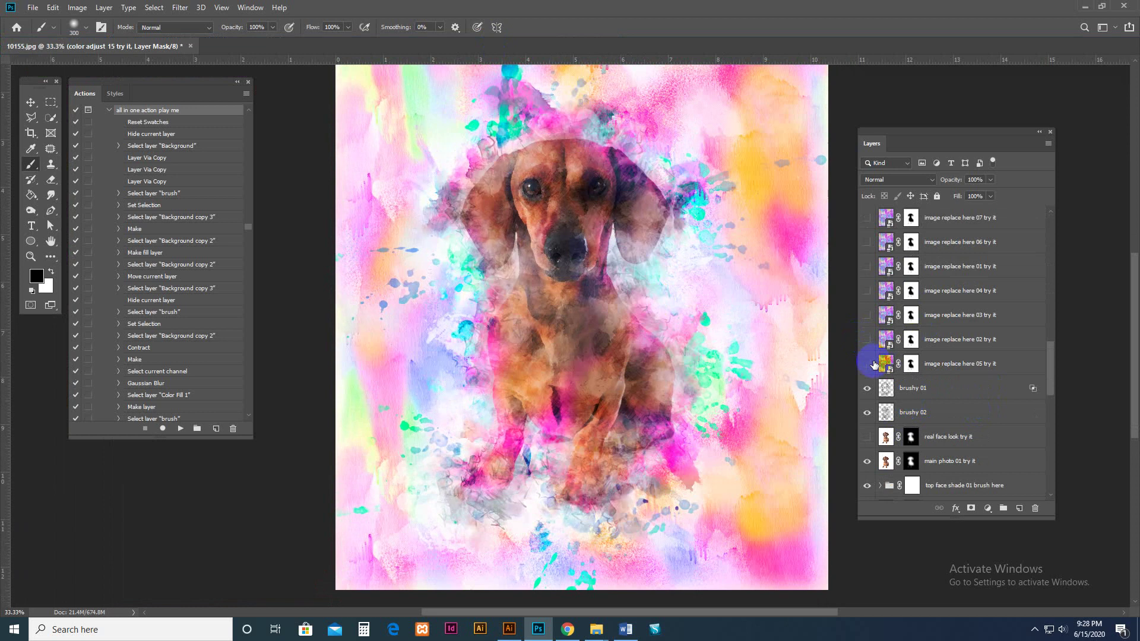
pyautogui.click(944, 367)
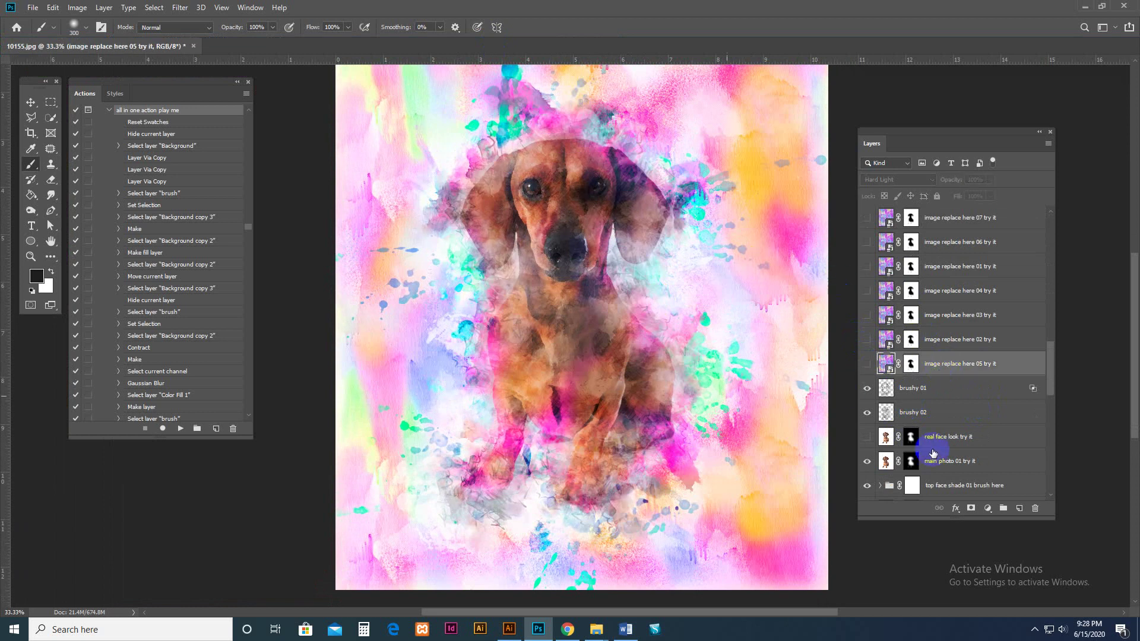
# Hide the "back texture color" layer near the bottom of the layer stack
pyautogui.scroll(-10, 990, 458)
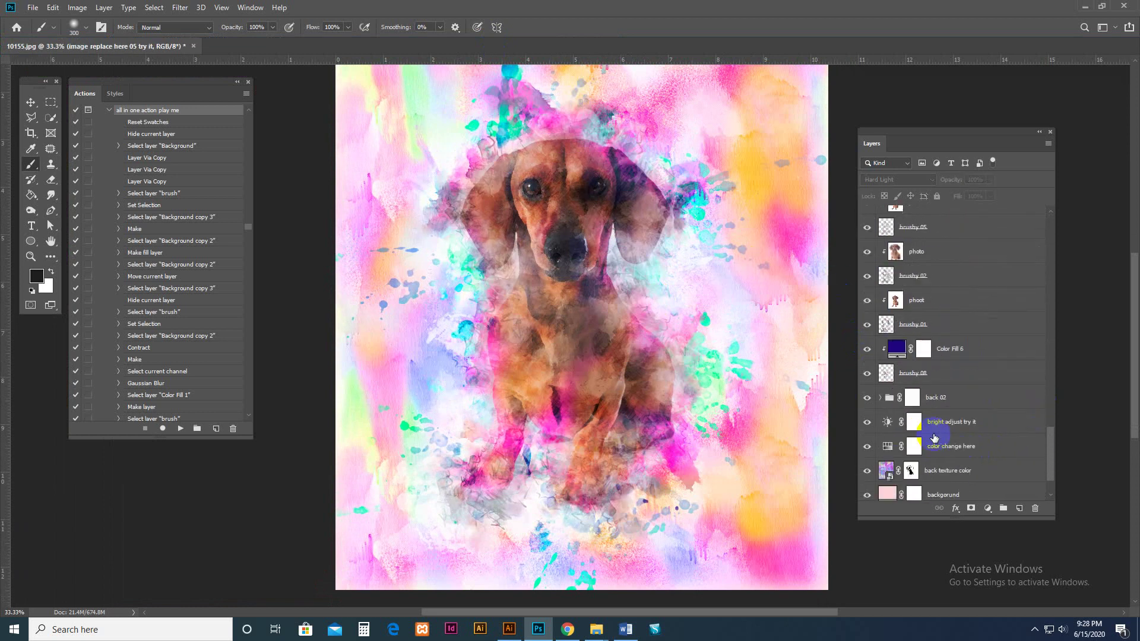
pyautogui.click(971, 419)
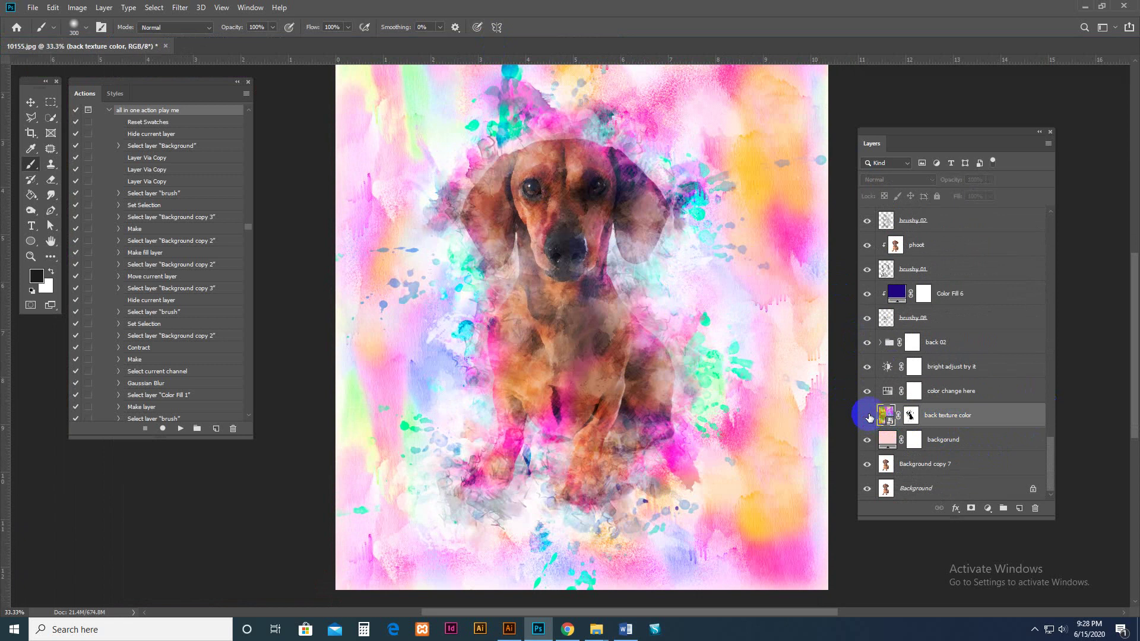
pyautogui.click(867, 415)
pyautogui.scroll(1, 745, 291)
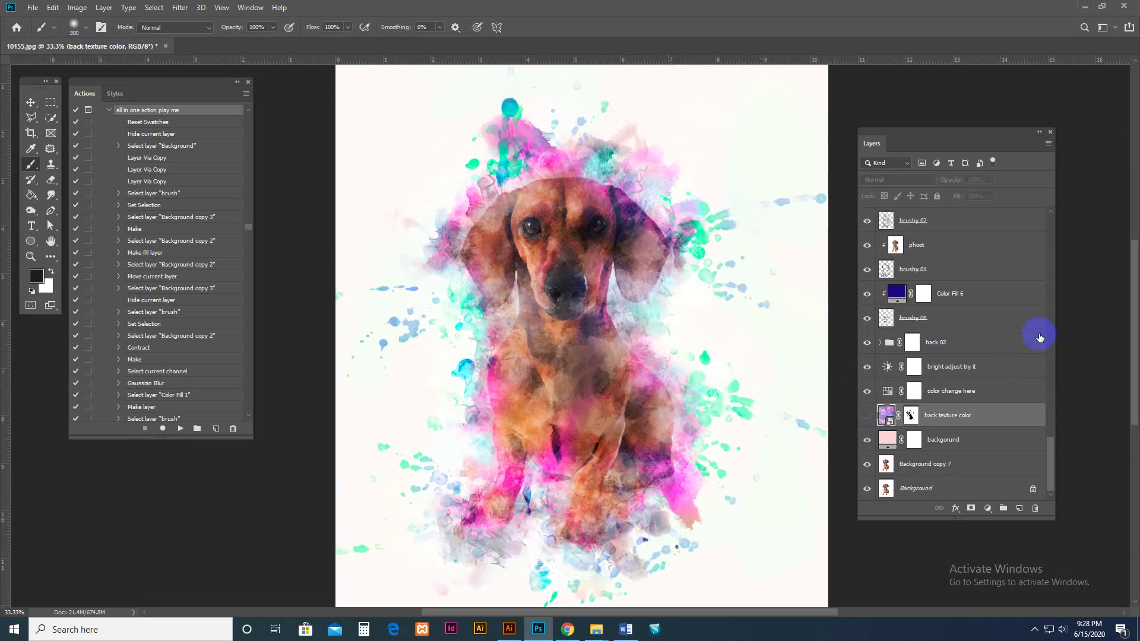
# Preview the "image replace here 07" and "image replace here 06" layers and hide each again
pyautogui.scroll(10, 949, 339)
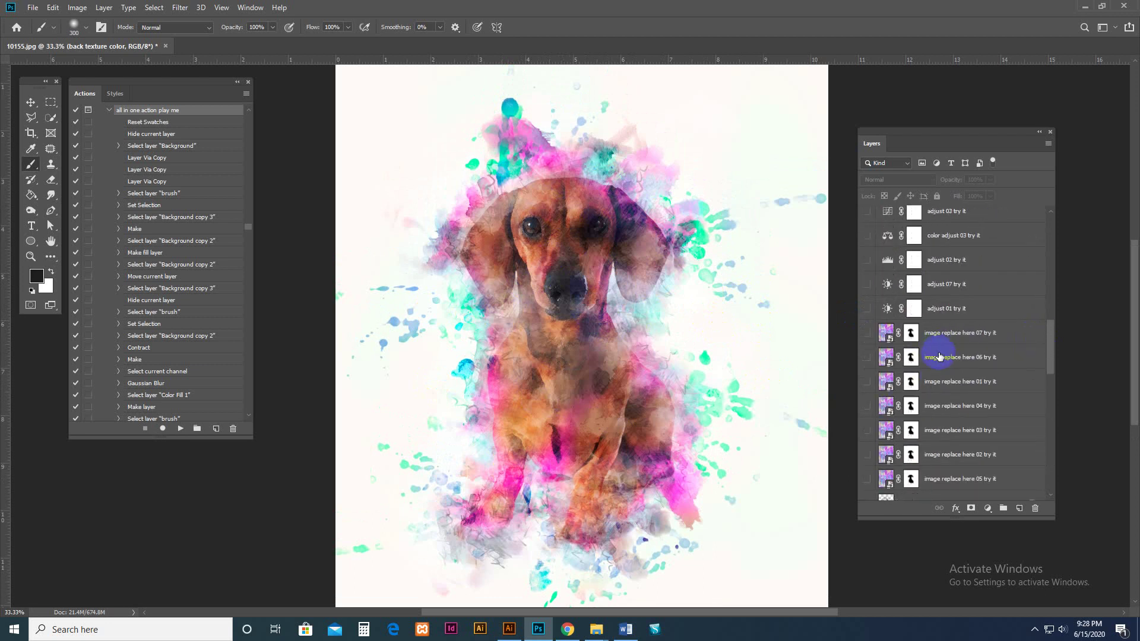
pyautogui.click(865, 334)
pyautogui.click(866, 334)
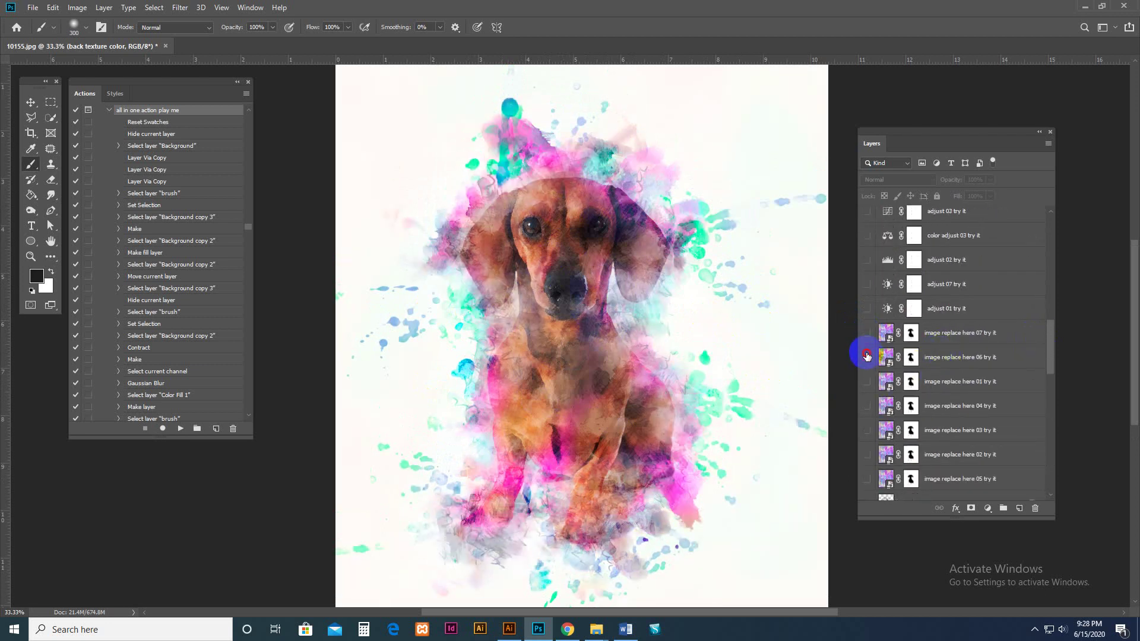
pyautogui.click(867, 358)
pyautogui.click(867, 358)
# Paint black on the mask of "image replace here 01 try it" over the right and upper background, and hide the layer again
pyautogui.click(867, 381)
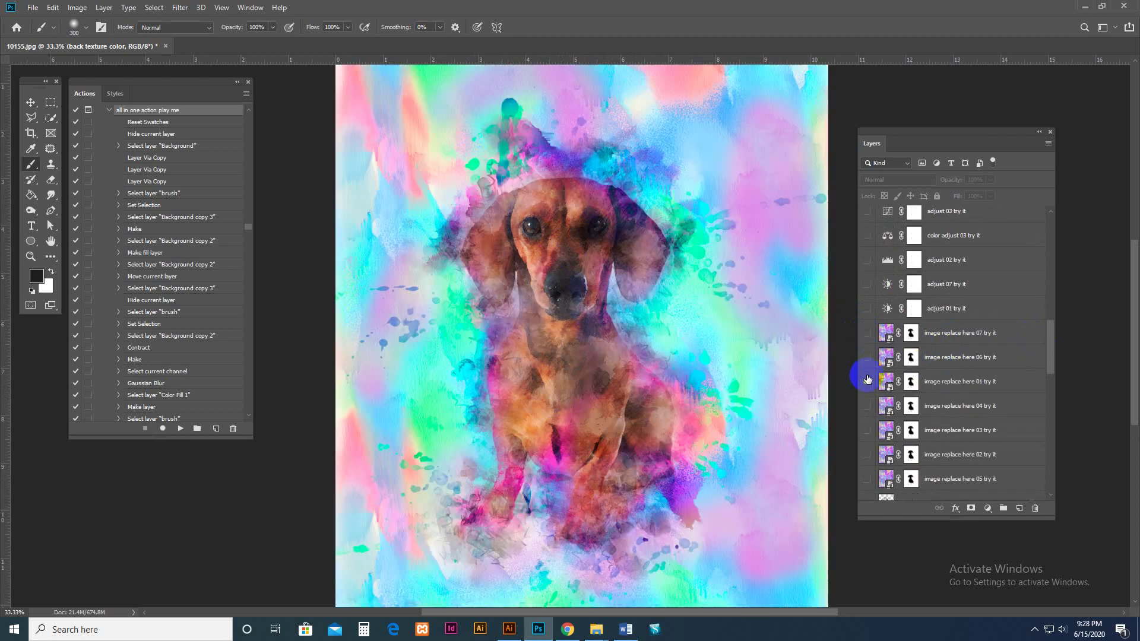
pyautogui.click(914, 383)
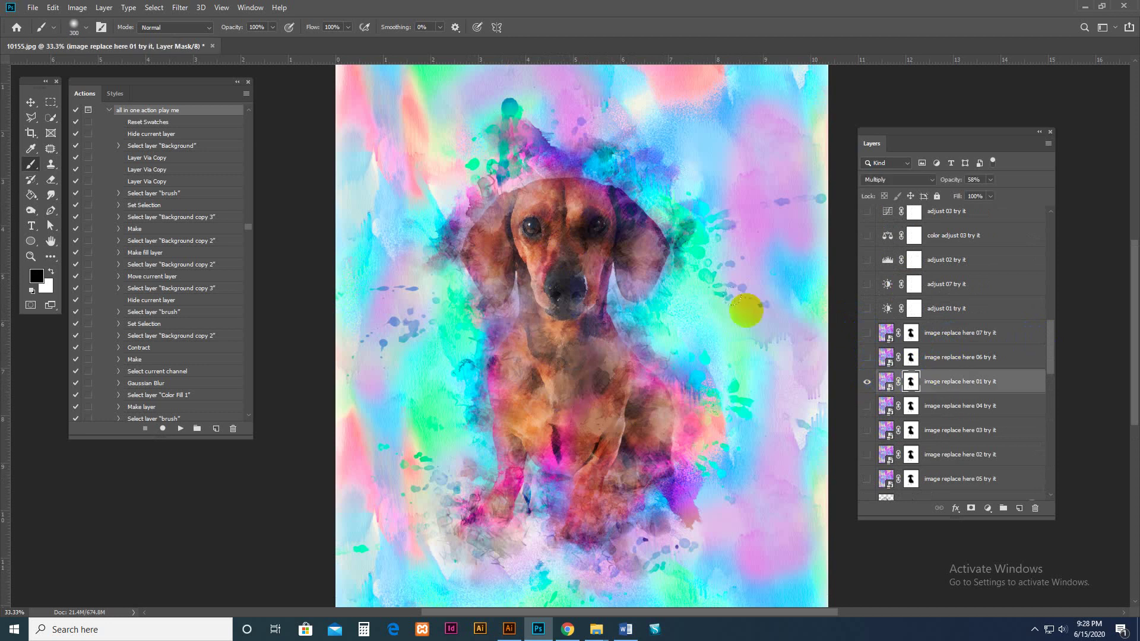
pyautogui.moveTo(788, 419)
pyautogui.mouseDown()
pyautogui.moveTo(812, 272)
pyautogui.moveTo(793, 147)
pyautogui.moveTo(789, 197)
pyautogui.mouseUp()
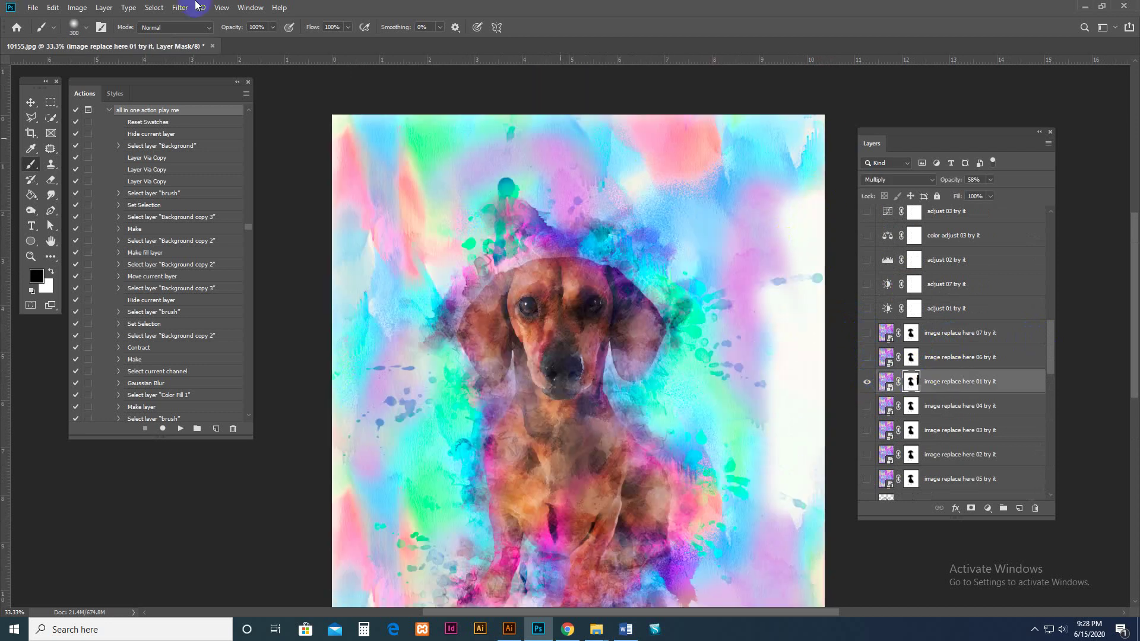
pyautogui.moveTo(784, 117)
pyautogui.mouseDown()
pyautogui.moveTo(791, 310)
pyautogui.moveTo(364, 133)
pyautogui.moveTo(394, 196)
pyautogui.moveTo(665, 190)
pyautogui.moveTo(718, 247)
pyautogui.moveTo(809, 158)
pyautogui.moveTo(613, 196)
pyautogui.moveTo(421, 404)
pyautogui.mouseUp()
pyautogui.click(913, 385)
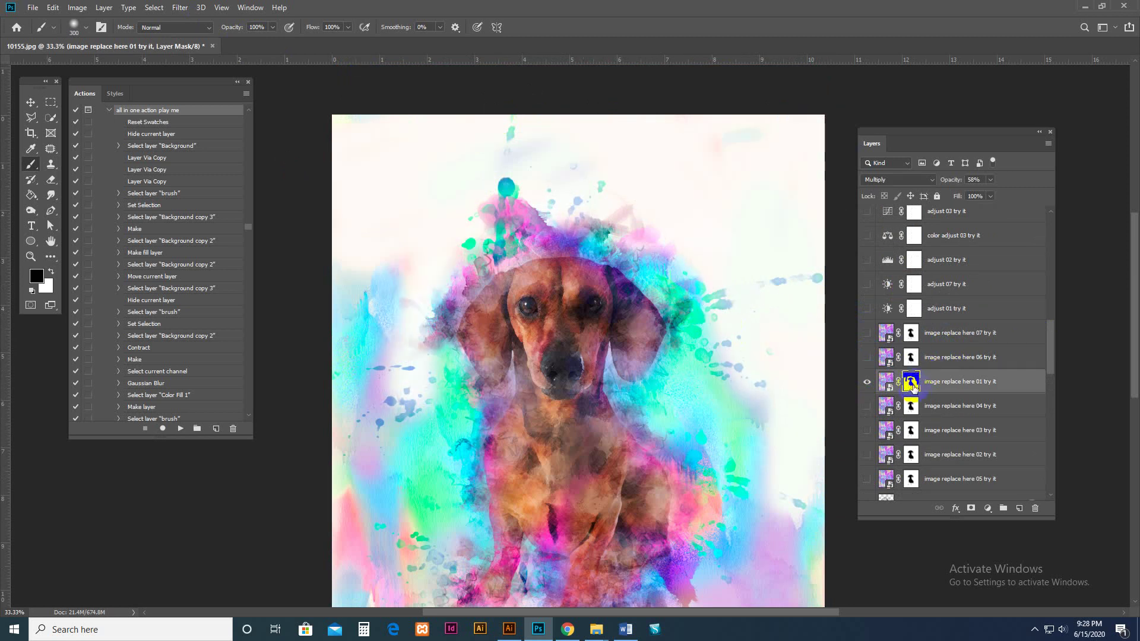
pyautogui.click(868, 385)
# Preview the "adjust 01", "adjust 07" and "adjust 02" layers on the white-background watercolor
pyautogui.click(967, 310)
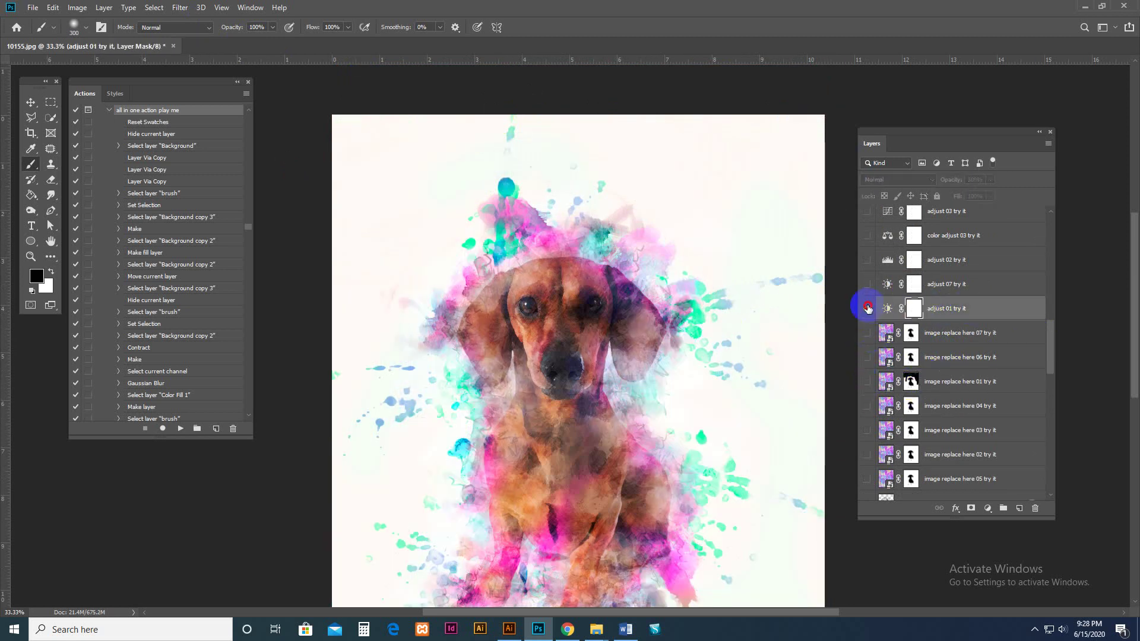
pyautogui.click(868, 308)
pyautogui.click(868, 283)
pyautogui.click(868, 282)
pyautogui.click(866, 261)
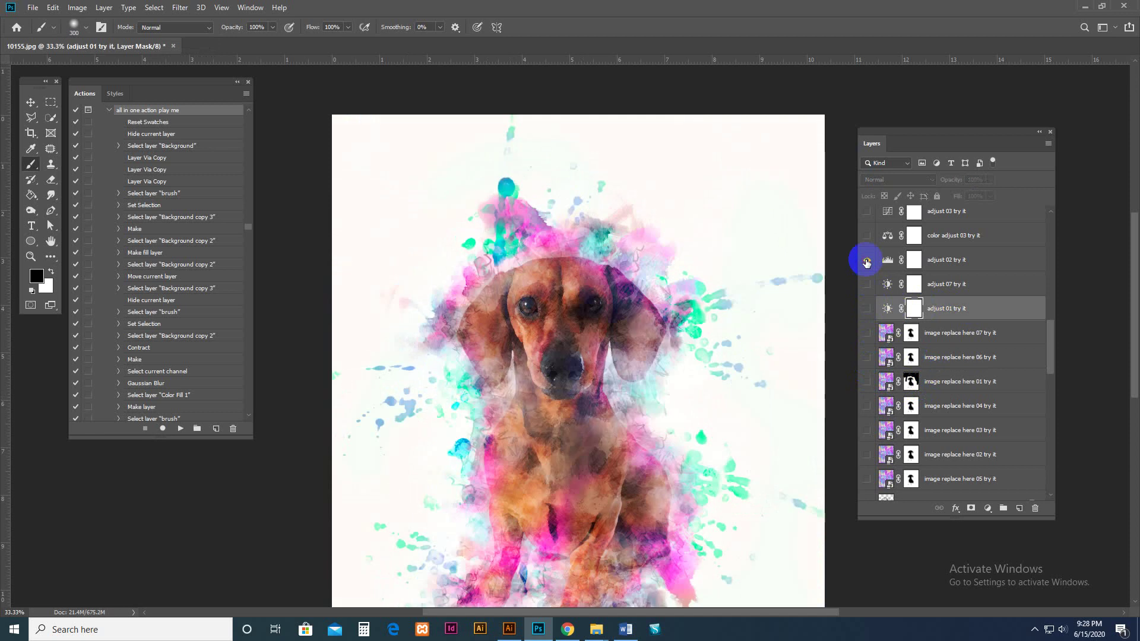
# Preview the "color adjust 03", "adjust 03" and "adjust 04" layers, hiding each again, and switch to the Move tool
pyautogui.click(867, 236)
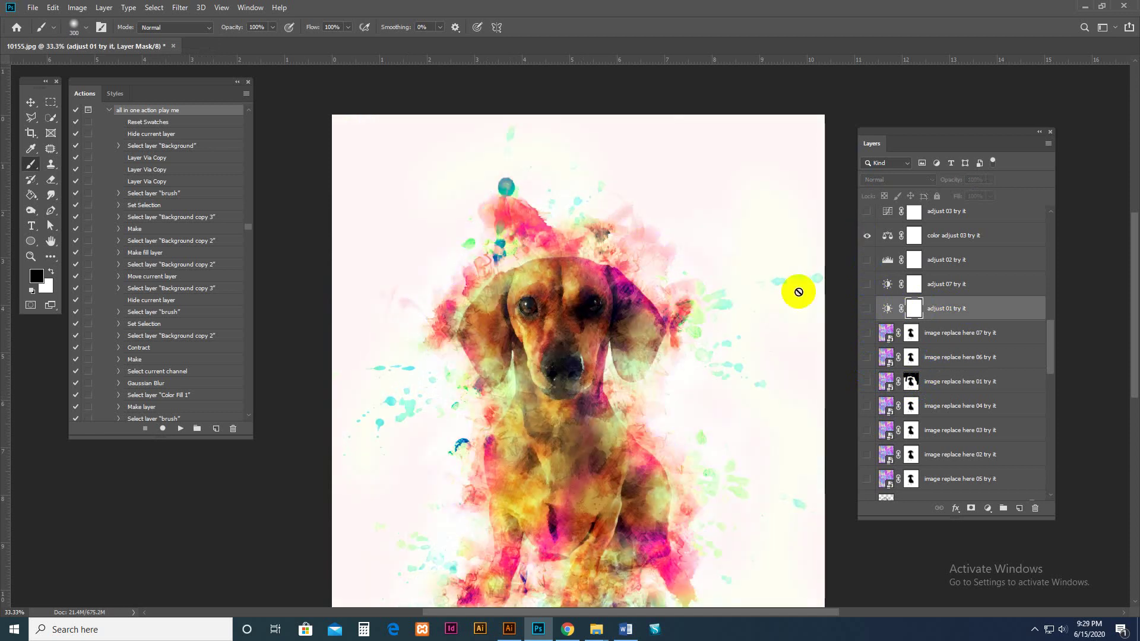
pyautogui.scroll(-1, 771, 309)
pyautogui.click(866, 235)
pyautogui.click(868, 212)
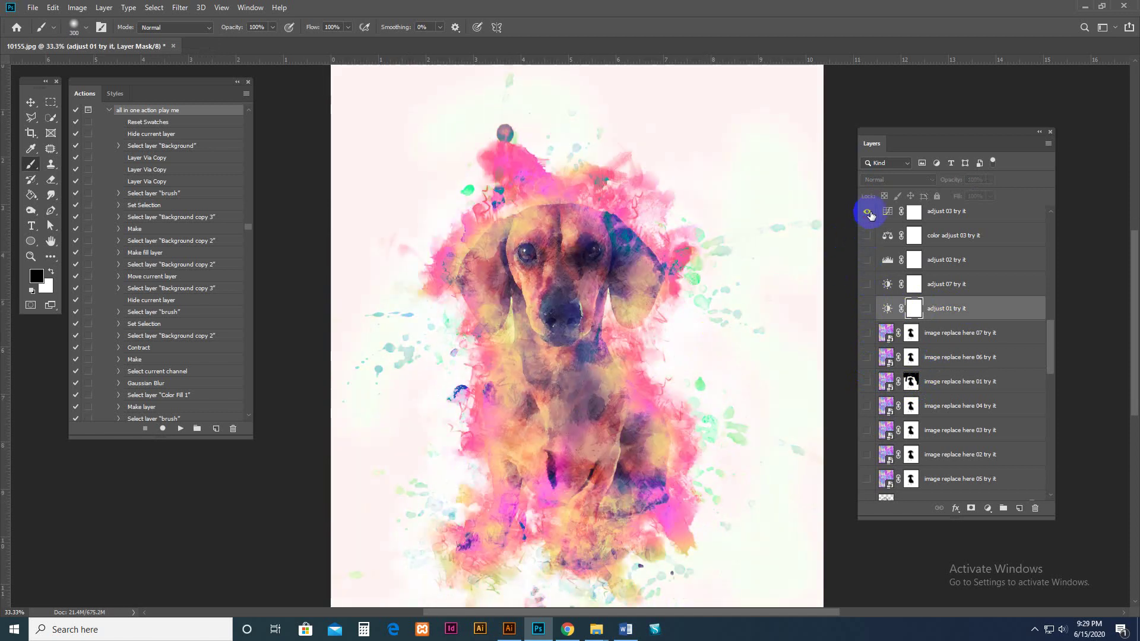
pyautogui.click(867, 212)
pyautogui.scroll(3, 936, 310)
pyautogui.click(867, 285)
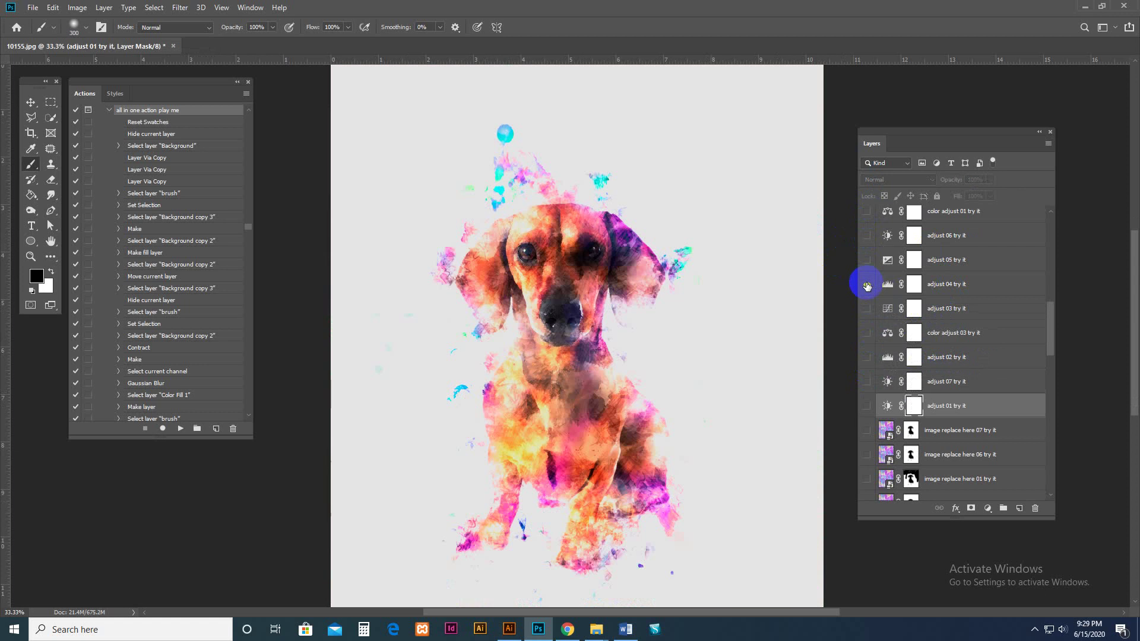
pyautogui.click(867, 285)
pyautogui.click(31, 102)
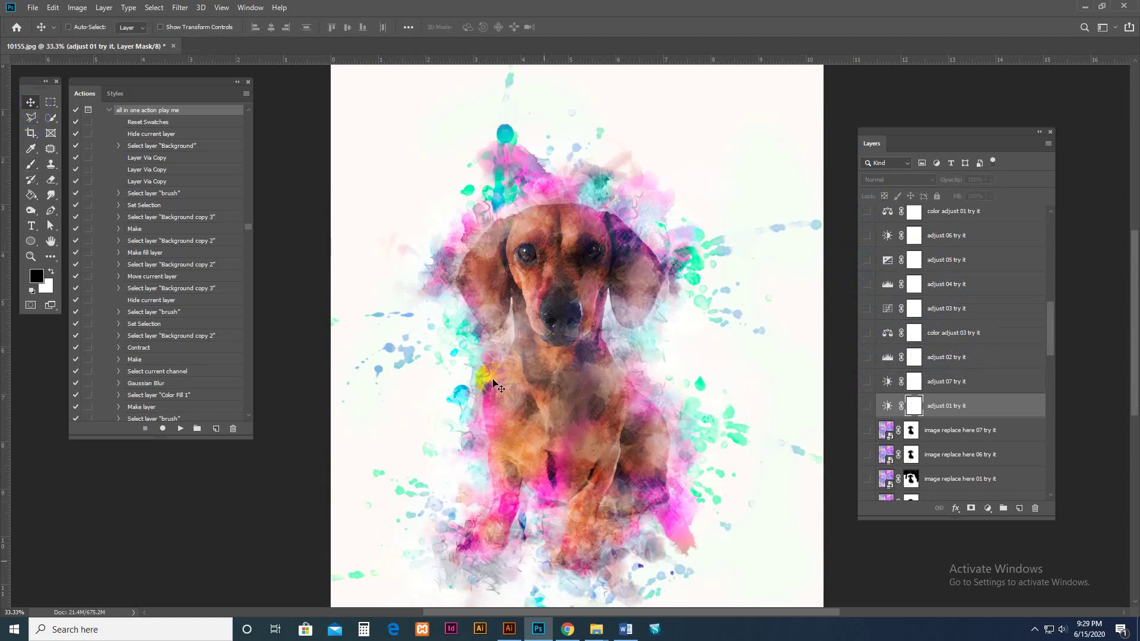
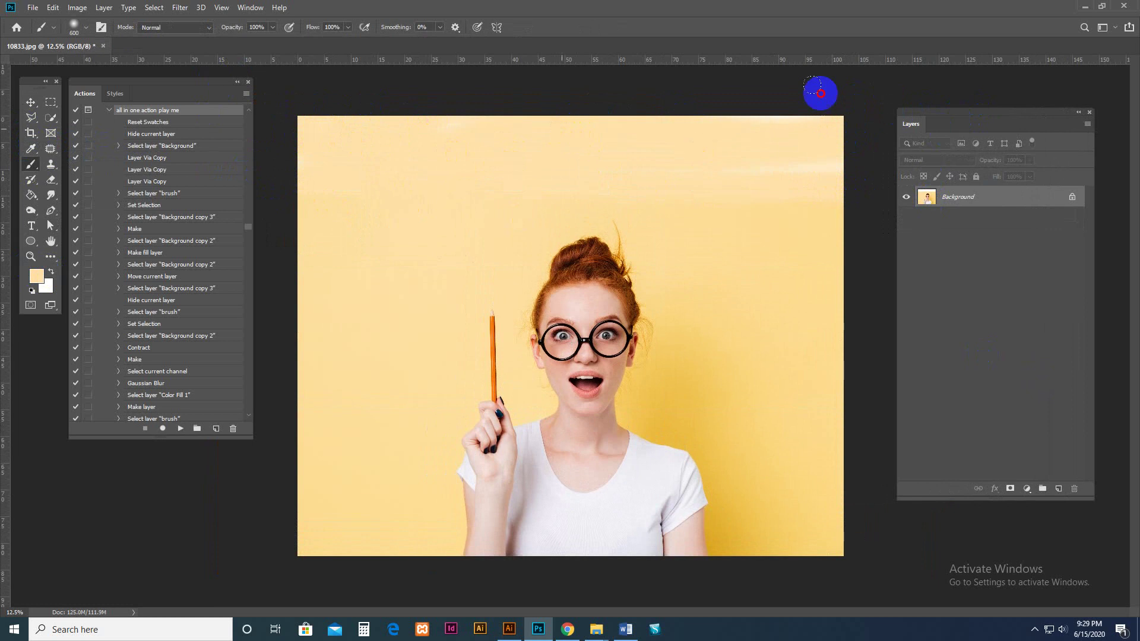
# Resize the portrait image to 3000 pixels wide with proportions kept
pyautogui.click(31, 102)
pyautogui.click(77, 7)
pyautogui.click(95, 96)
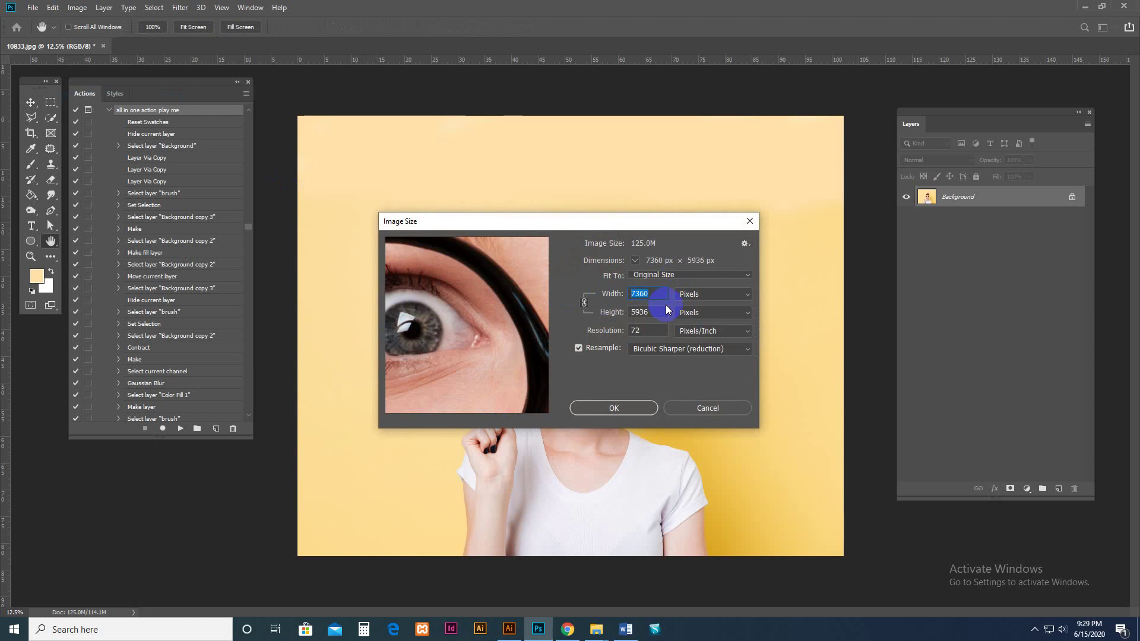
pyautogui.write('3000')
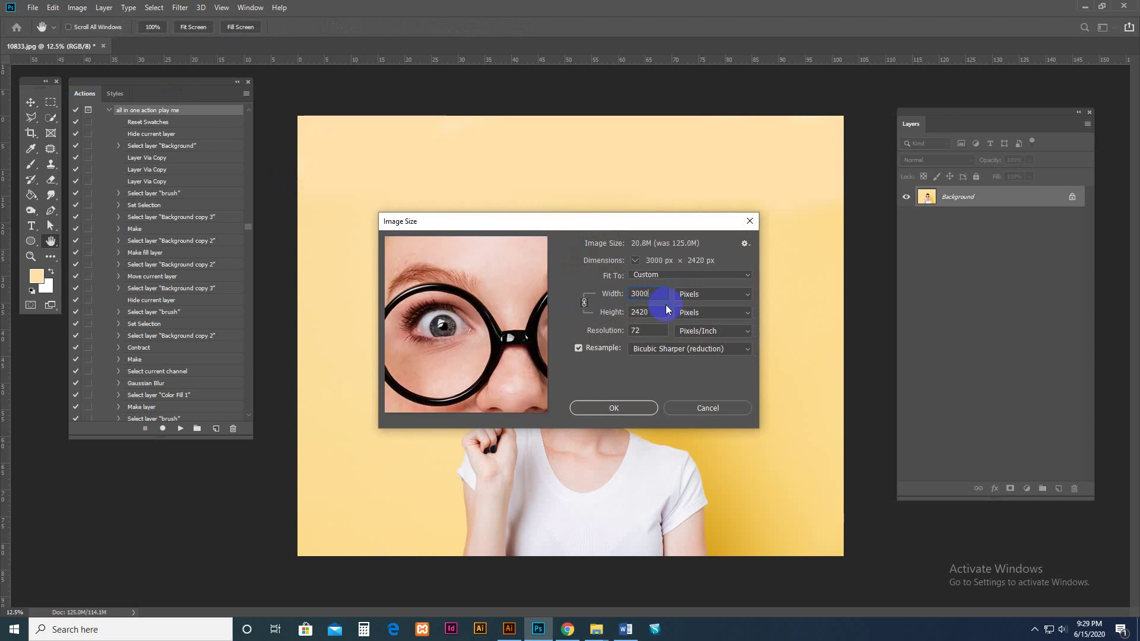
pyautogui.press('Return')
pyautogui.hotkey('ctrl', '+')
pyautogui.hotkey('ctrl', '+')
pyautogui.hotkey('ctrl', '+')
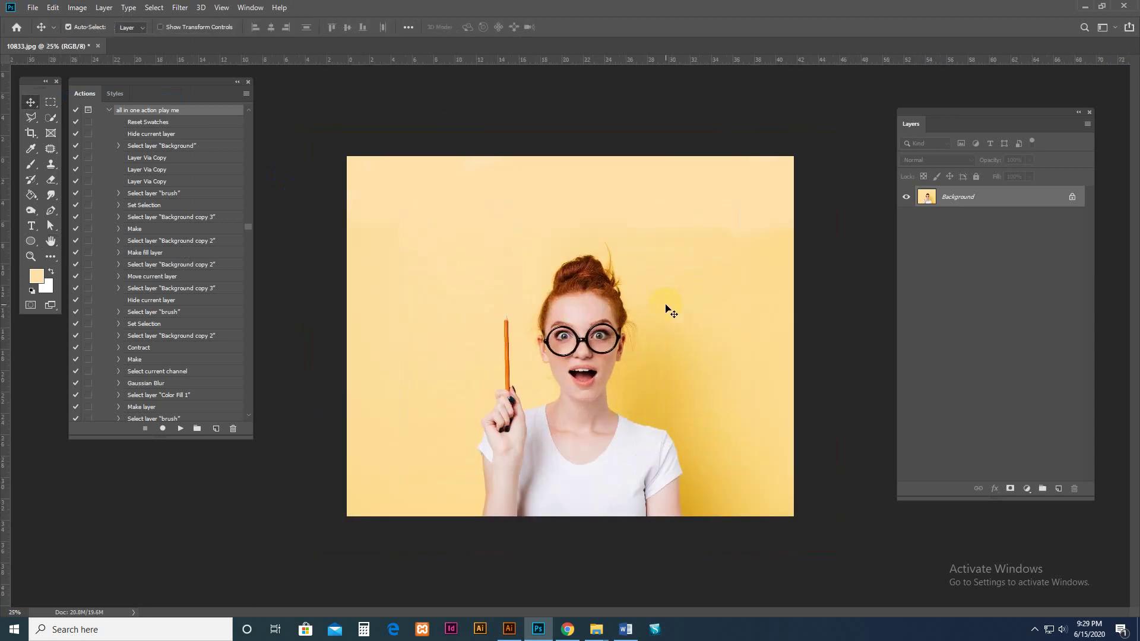
# Select the woman as the subject using the Quick Selection tool
pyautogui.click(50, 120)
pyautogui.click(291, 30)
pyautogui.click(36, 121)
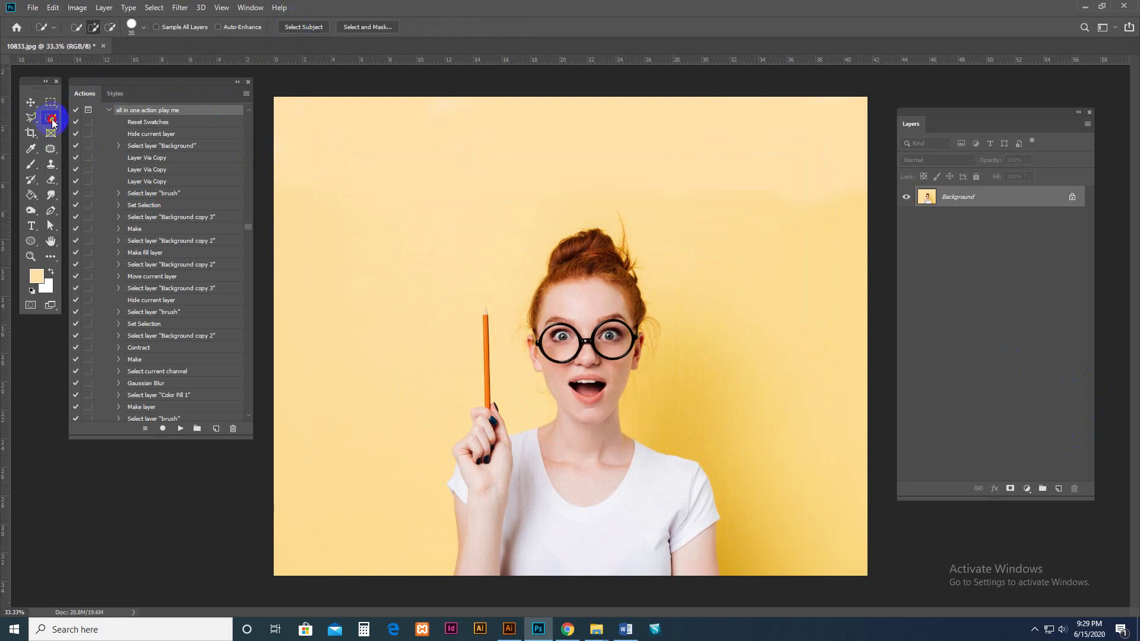
pyautogui.rightClick(52, 122)
pyautogui.click(96, 117)
pyautogui.click(320, 28)
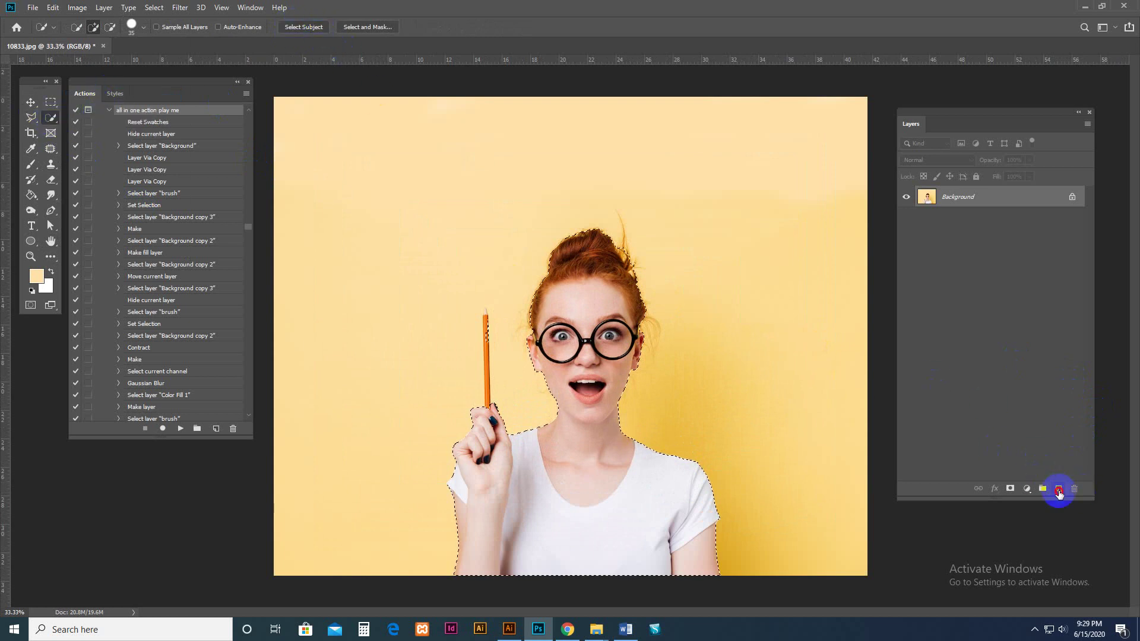
# Add a new layer above the background and name it "brush"
pyautogui.click(1058, 488)
pyautogui.doubleClick(955, 196)
pyautogui.write('brush')
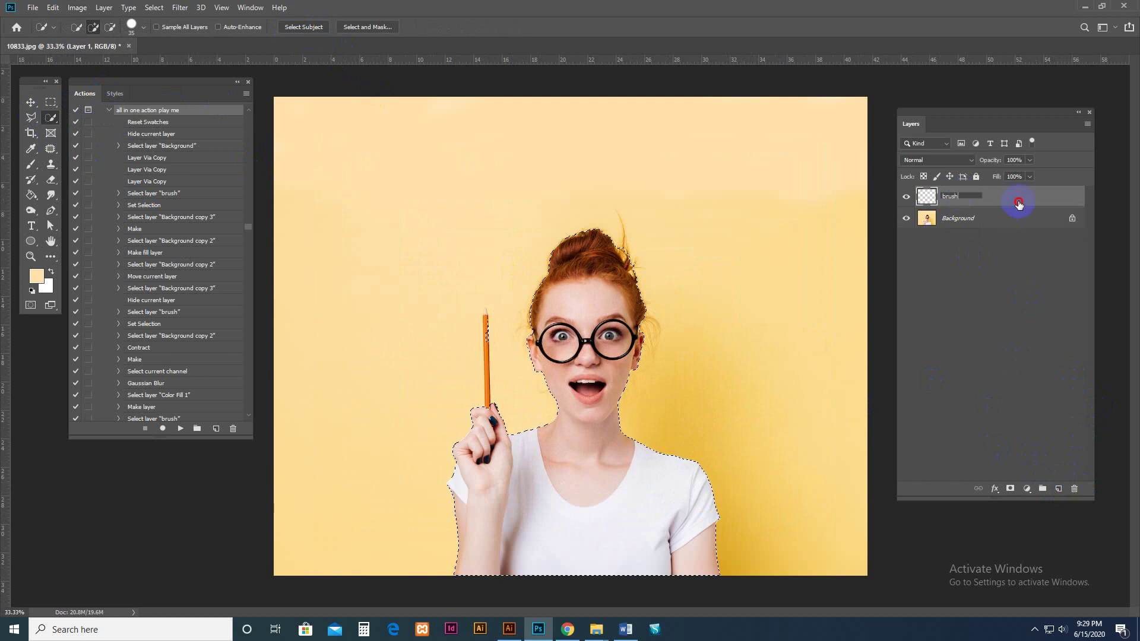
pyautogui.click(1018, 203)
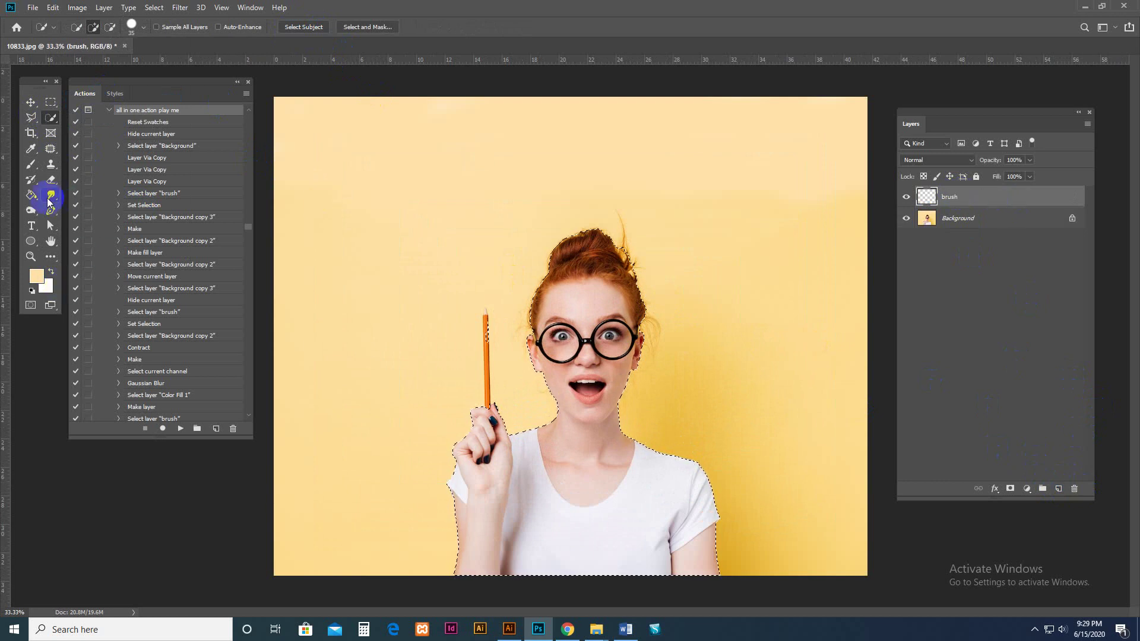
# Set the foreground color to blue and fill the selected woman's shape on the "brush" layer with the Paint Bucket
pyautogui.click(30, 195)
pyautogui.click(37, 276)
pyautogui.write('1e00fd')
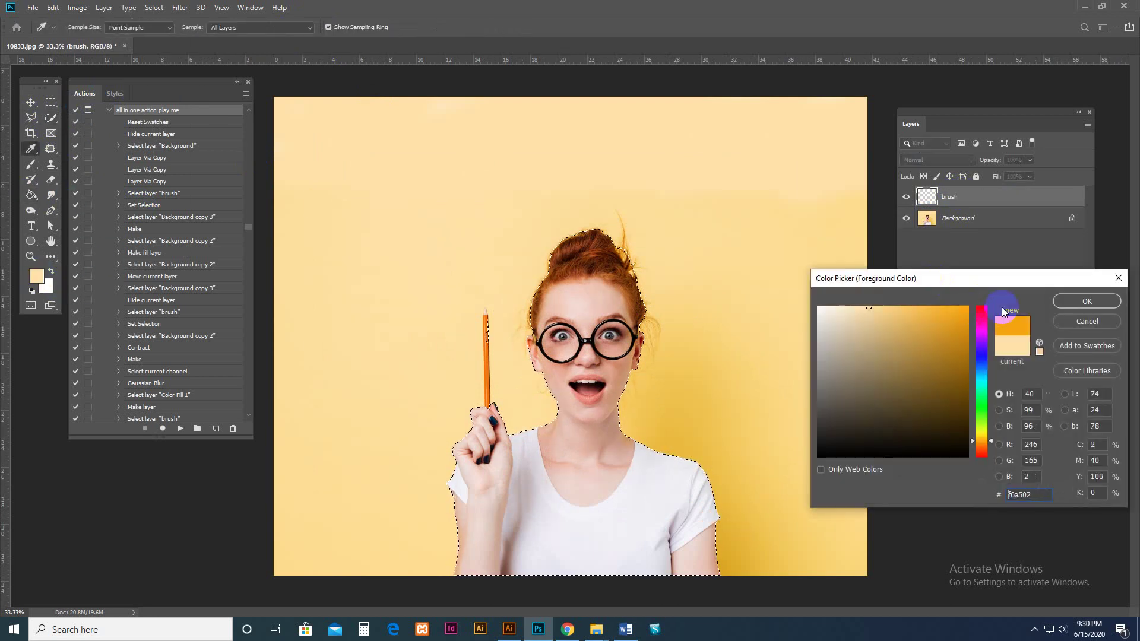
pyautogui.click(1067, 300)
pyautogui.click(603, 367)
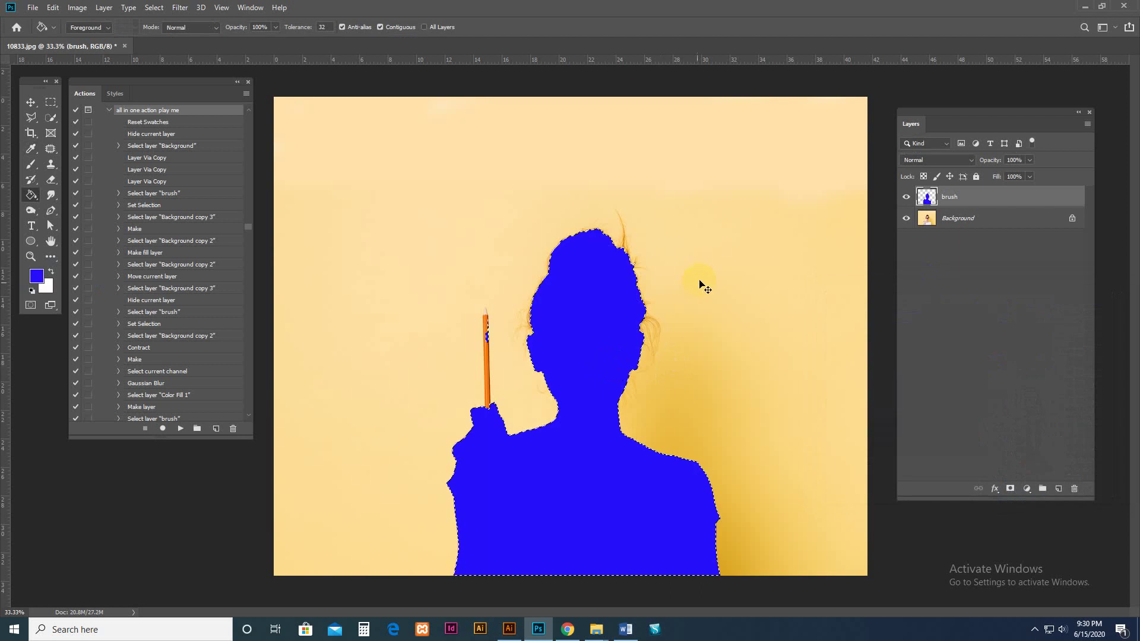
# Paint over the orange pencil in blue on the "brush" layer with a soft 60 px brush
pyautogui.click(30, 169)
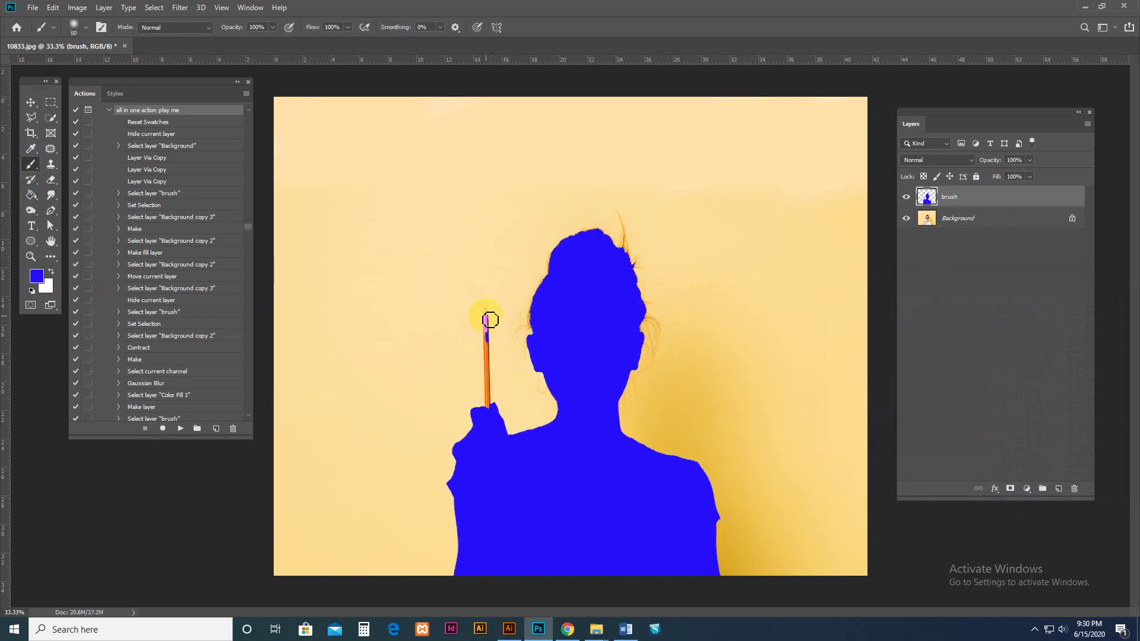
pyautogui.moveTo(490, 376); pyautogui.dragTo(485, 409)
pyautogui.click(940, 199)
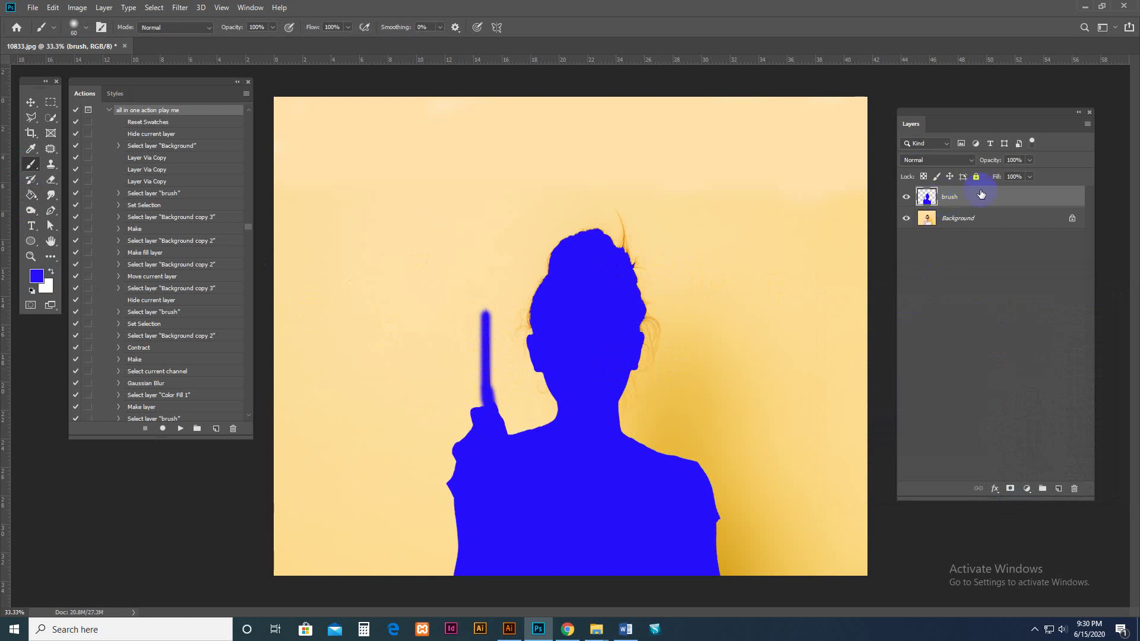
# Play "all in one action play me" from the Watercolor Pro Photoshop action set and stop at its replace-contents message
pyautogui.click(110, 111)
pyautogui.click(182, 428)
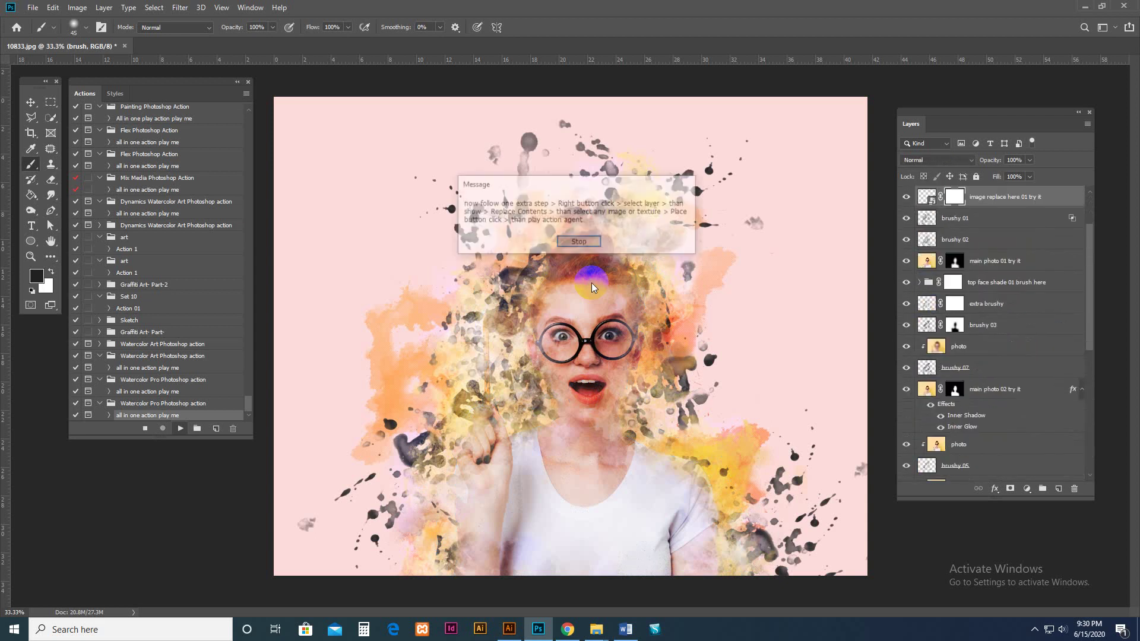
pyautogui.click(591, 242)
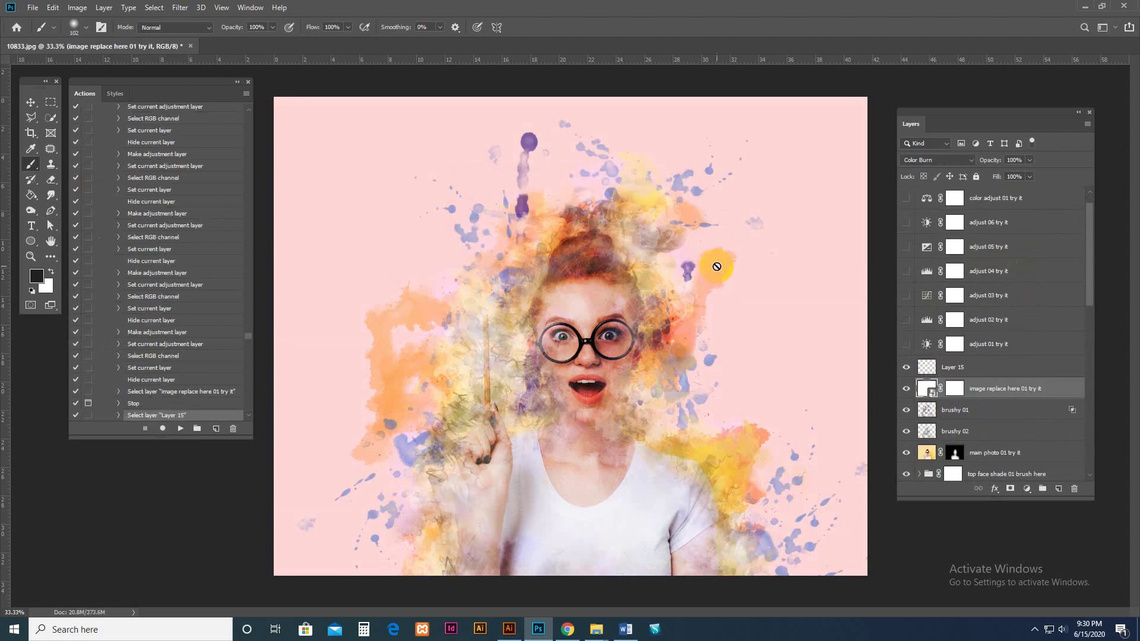
# Replace the contents of the "image replace here 01 try it" smart object with the texture 251.jpg
pyautogui.hotkey('ctrl', '+')
pyautogui.moveTo(763, 394); pyautogui.dragTo(694, 330)
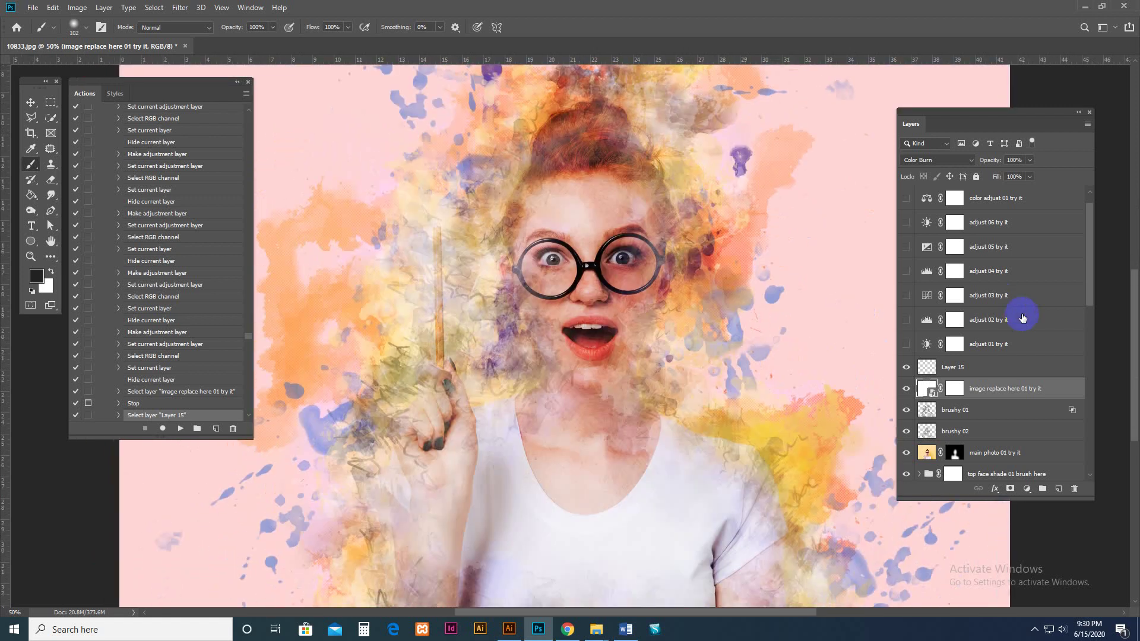
pyautogui.rightClick(1044, 386)
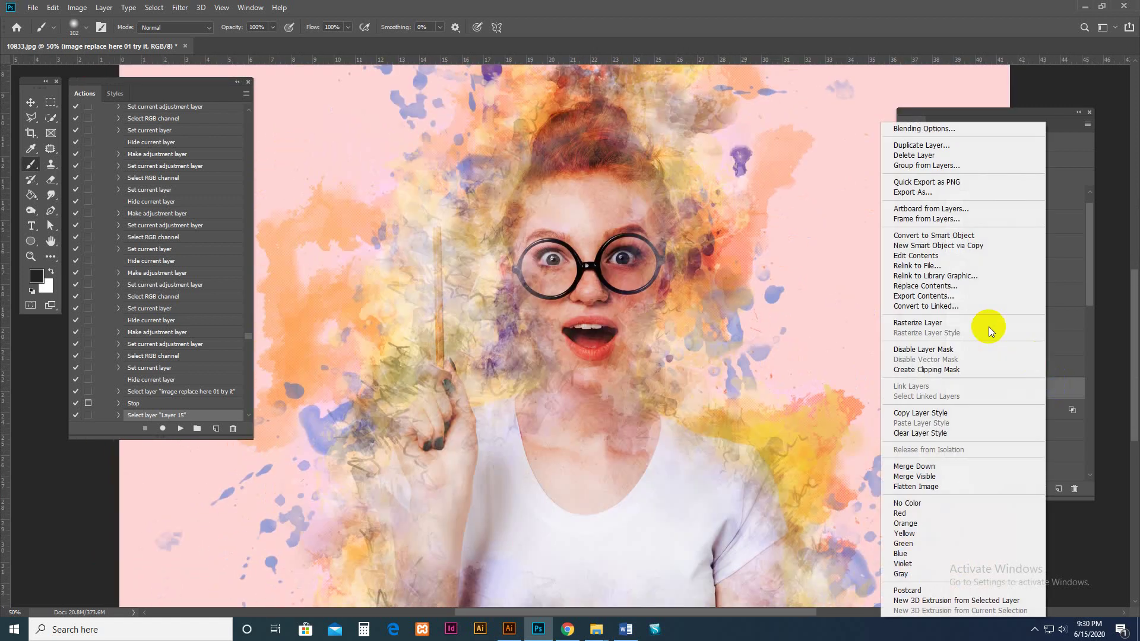
pyautogui.click(930, 286)
pyautogui.rightClick(464, 195)
pyautogui.click(479, 98)
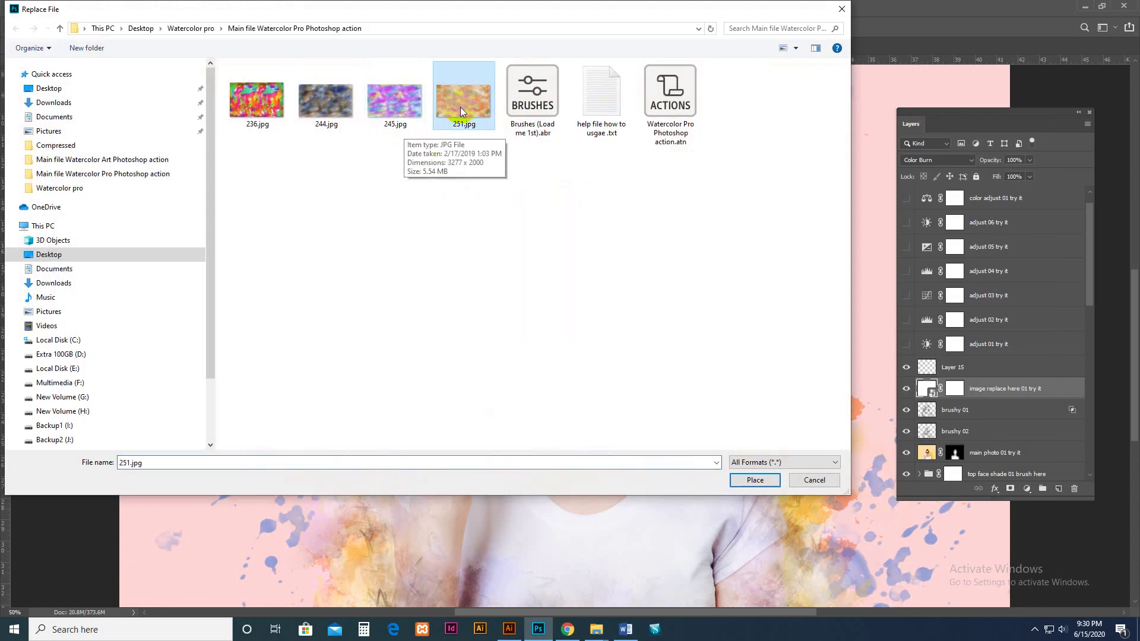
pyautogui.click(753, 481)
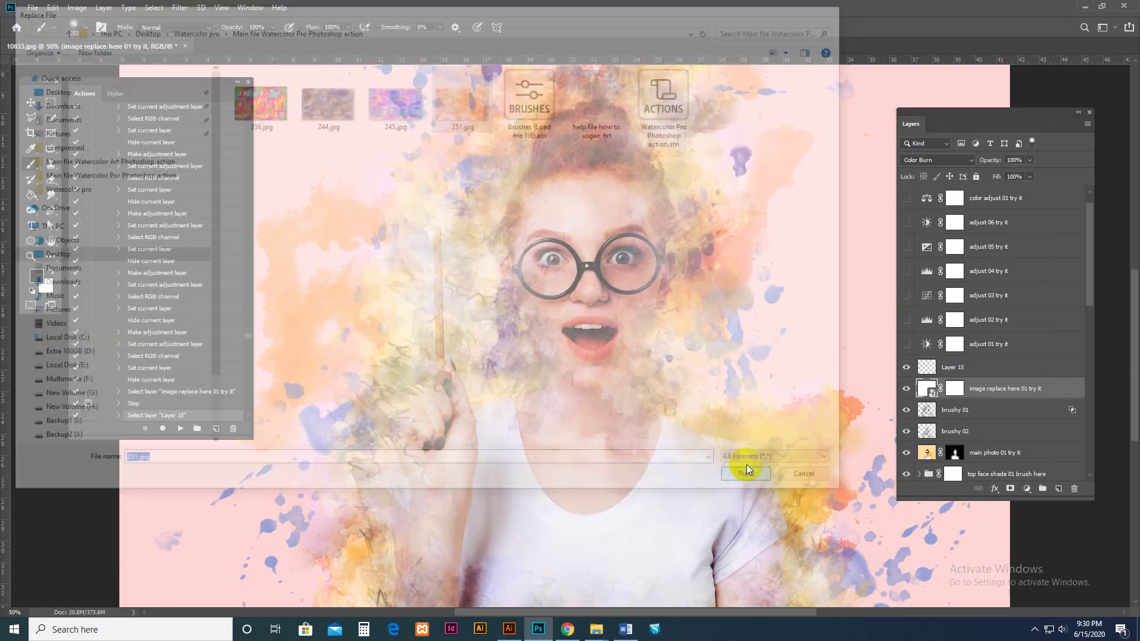
# Transform the replaced texture to about 302% width and 361% height so it covers the whole canvas
pyautogui.hotkey('ctrl', '-')
pyautogui.hotkey('ctrl', '-')
pyautogui.hotkey('ctrl', '-')
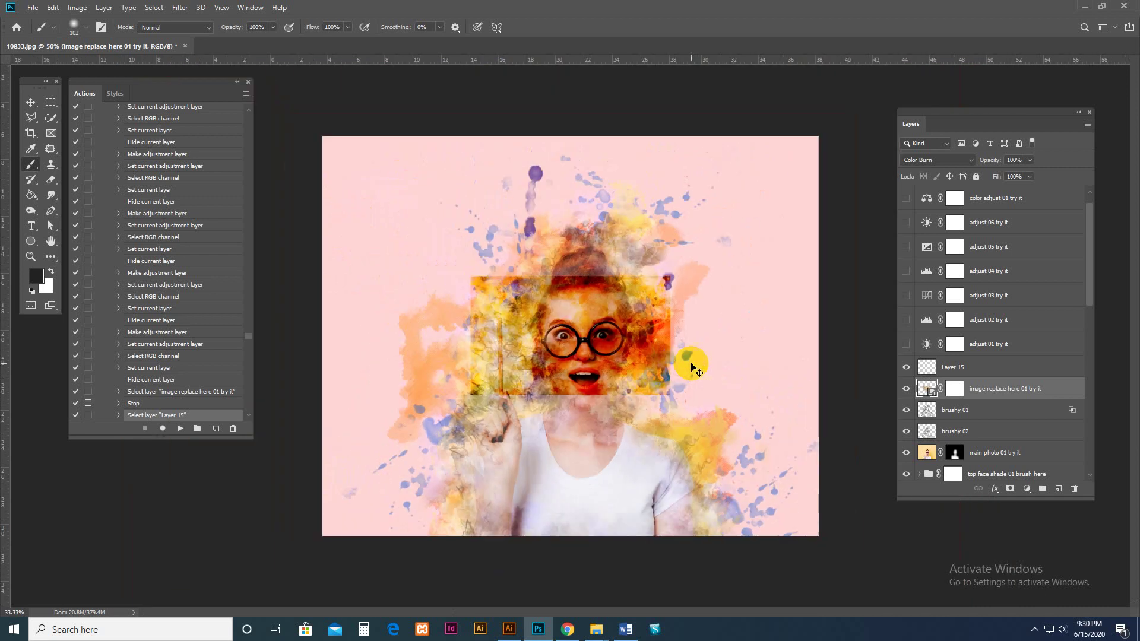
pyautogui.press('t')
pyautogui.press('v')
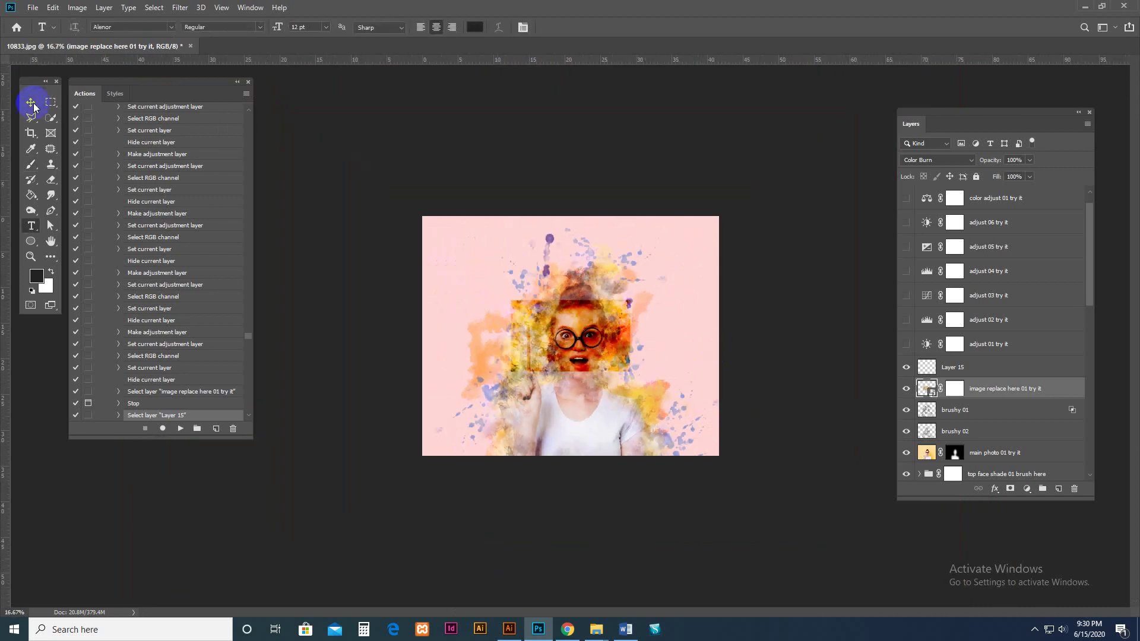
pyautogui.hotkey('ctrl', 't')
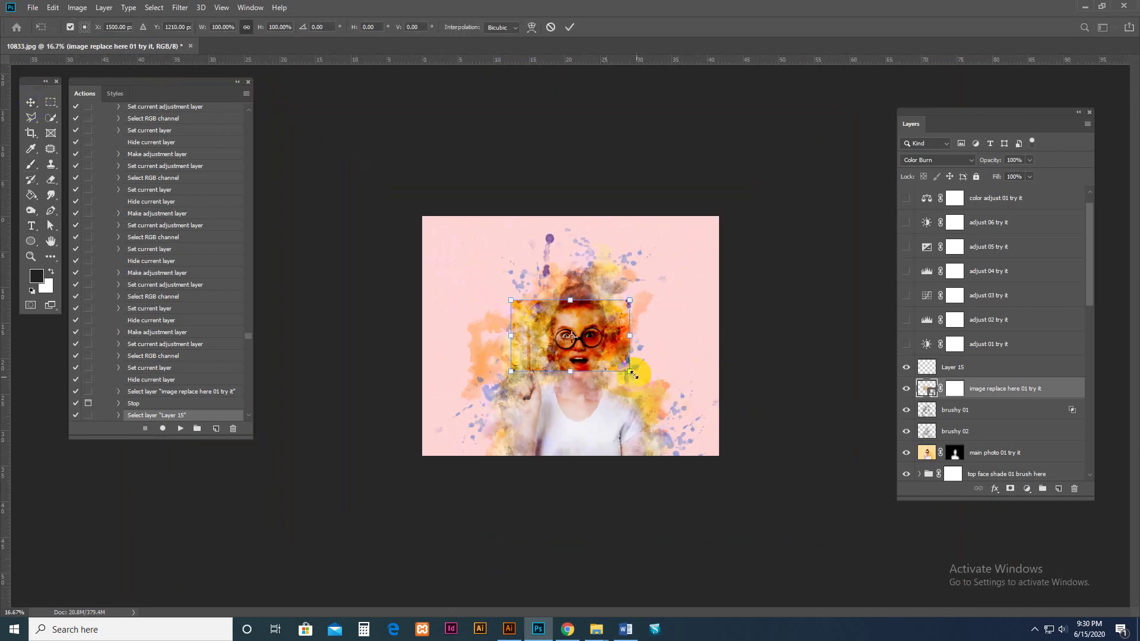
pyautogui.moveTo(630, 373); pyautogui.dragTo(719, 424)
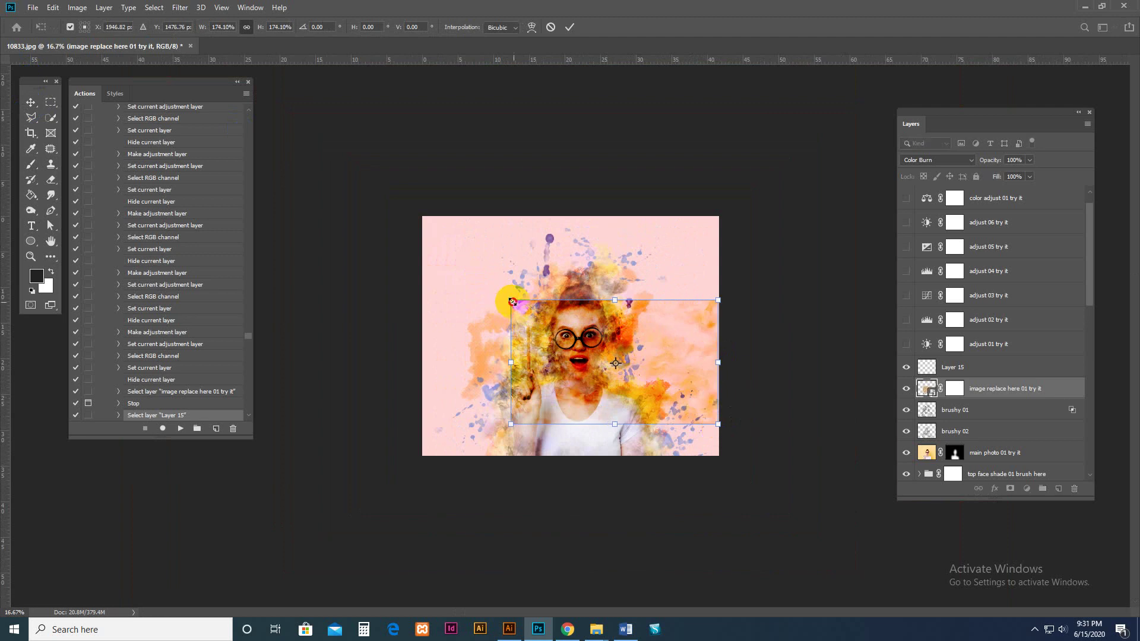
pyautogui.moveTo(510, 300); pyautogui.dragTo(395, 226)
pyautogui.moveTo(557, 227); pyautogui.dragTo(558, 209)
pyautogui.moveTo(558, 425); pyautogui.dragTo(557, 462)
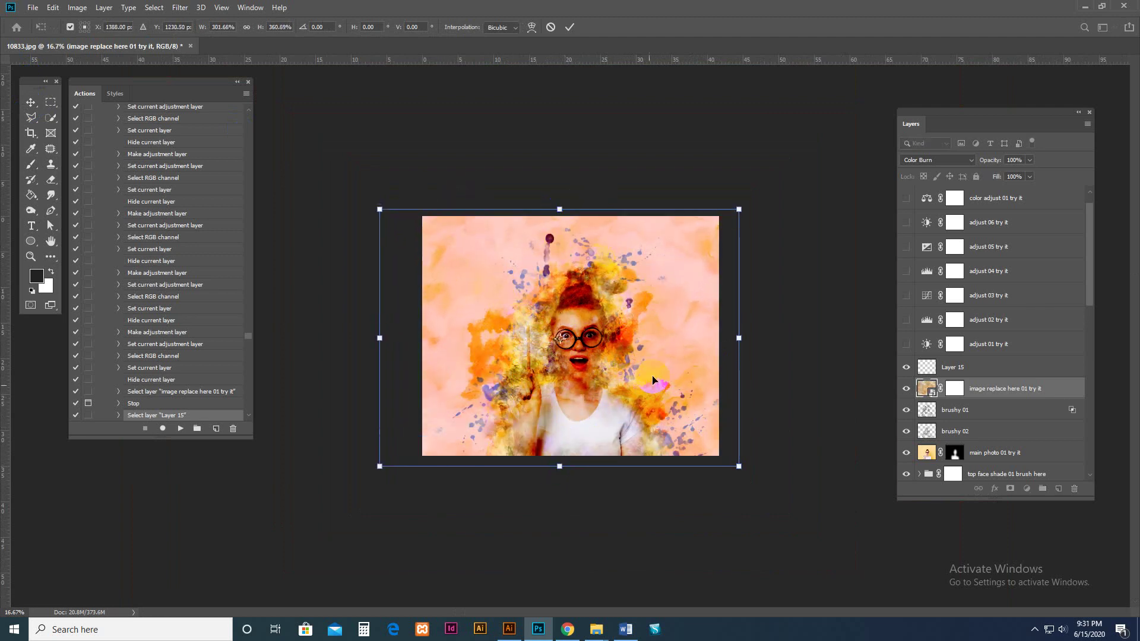
pyautogui.press('Return')
# Play the rest of the Watercolor Pro action and examine the woman's face and the painted background up close
pyautogui.click(181, 428)
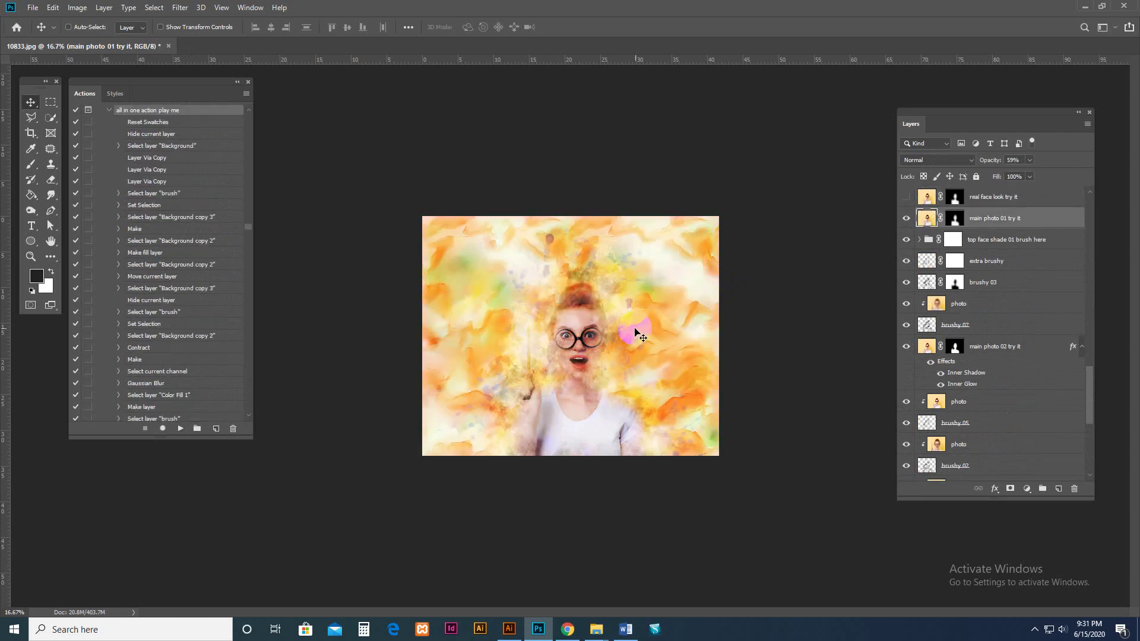
pyautogui.press('z')
pyautogui.click(604, 345)
pyautogui.click(602, 343)
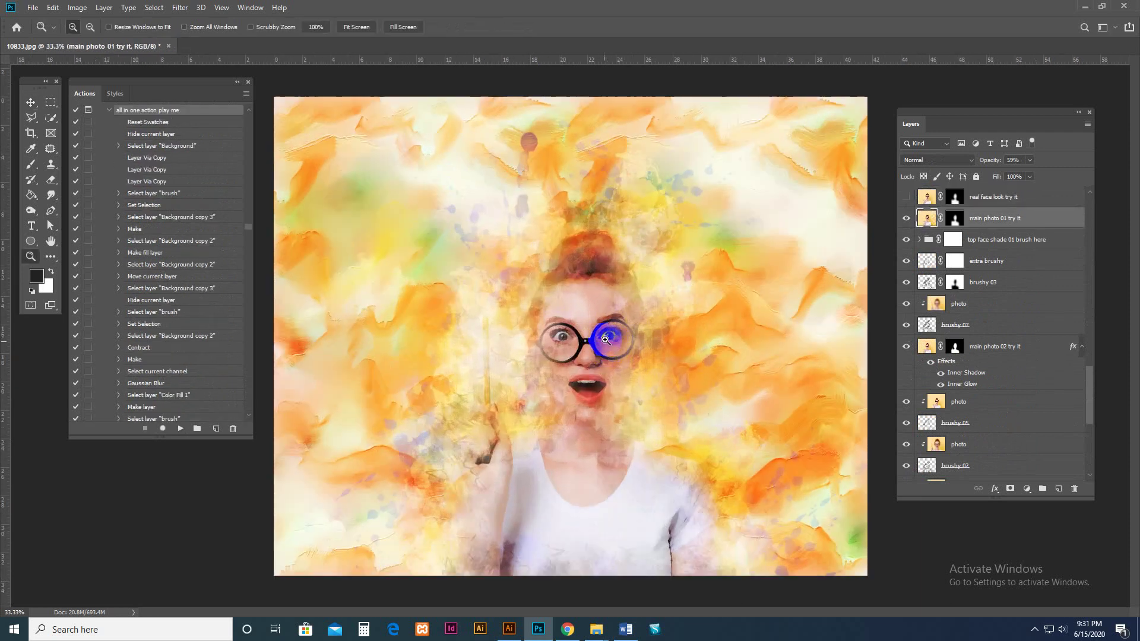
pyautogui.click(609, 325)
pyautogui.click(647, 319)
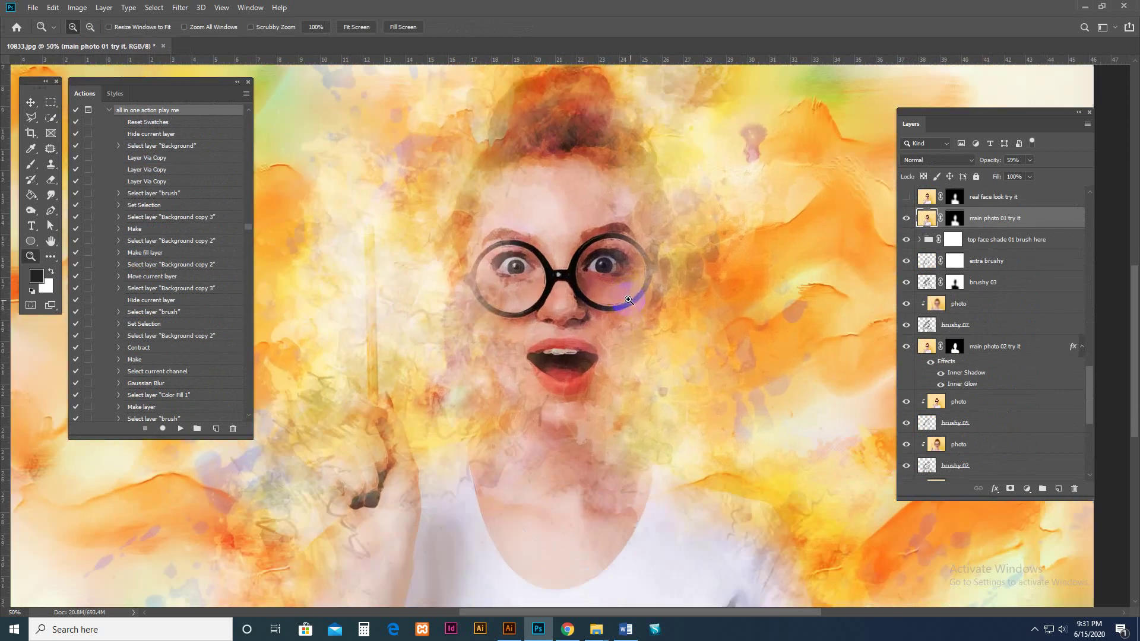
pyautogui.keyDown('alt'); pyautogui.click(648, 319); pyautogui.keyUp('alt')
pyautogui.keyDown('alt'); pyautogui.click(646, 315); pyautogui.keyUp('alt')
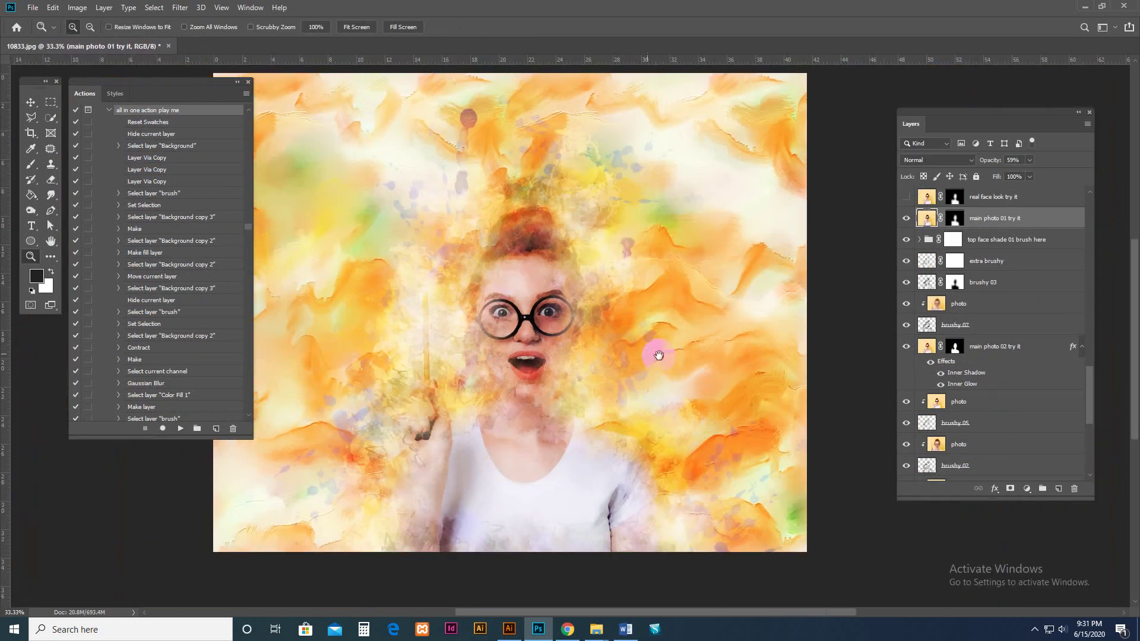
# Hide the "image replace here 05 try it" layer, and preview the artwork with and without the "back texture color" layer
pyautogui.scroll(5, 932, 265)
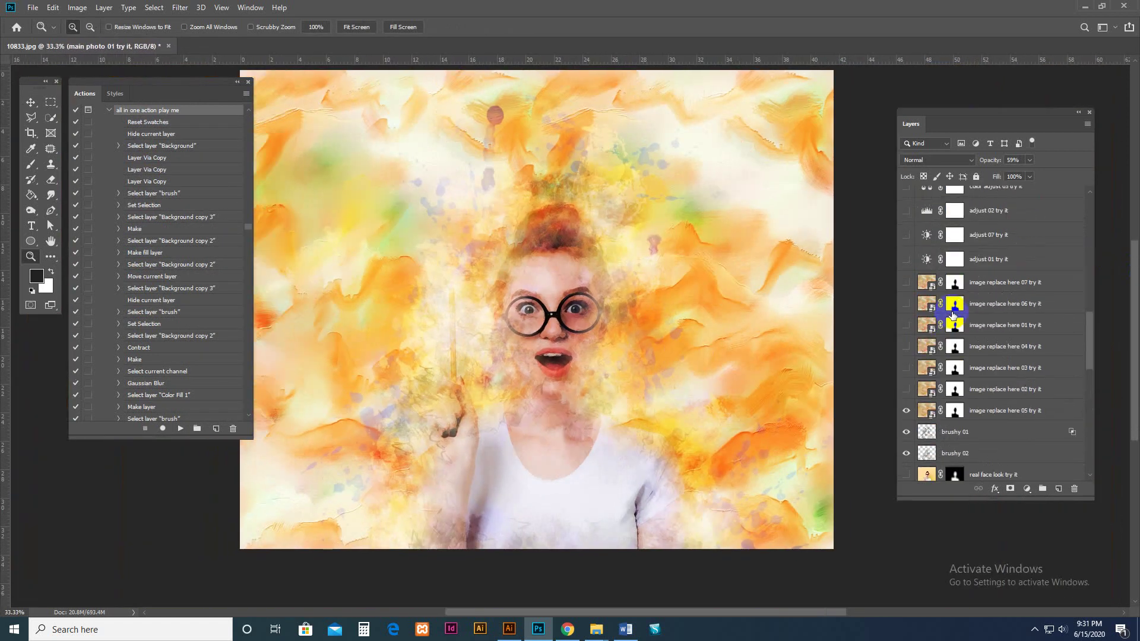
pyautogui.click(906, 411)
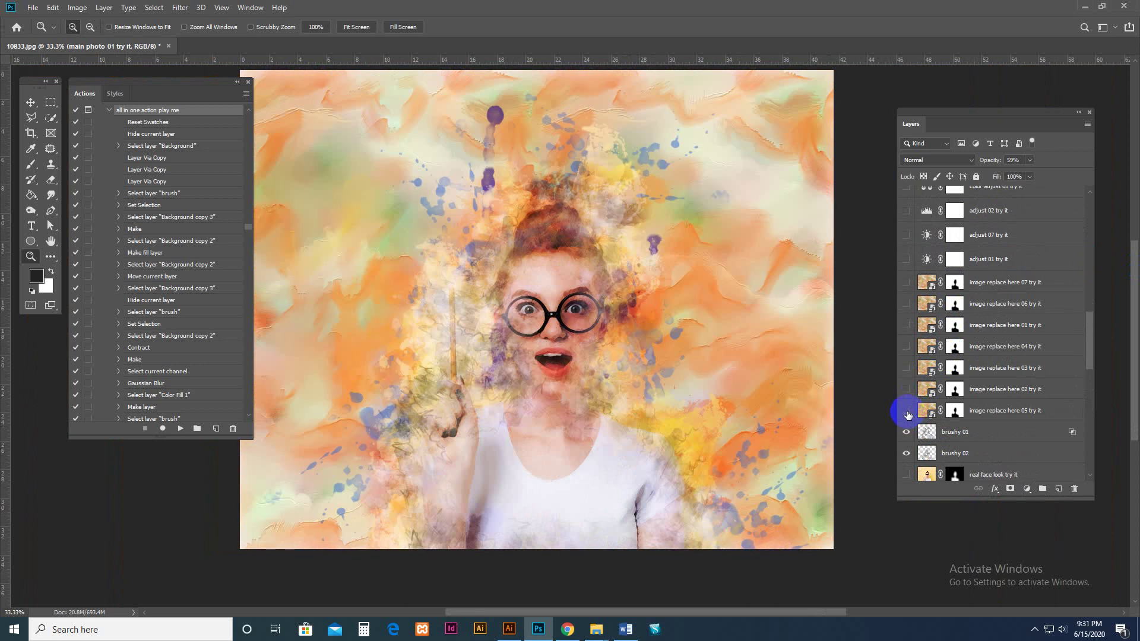
pyautogui.scroll(-8, 957, 355)
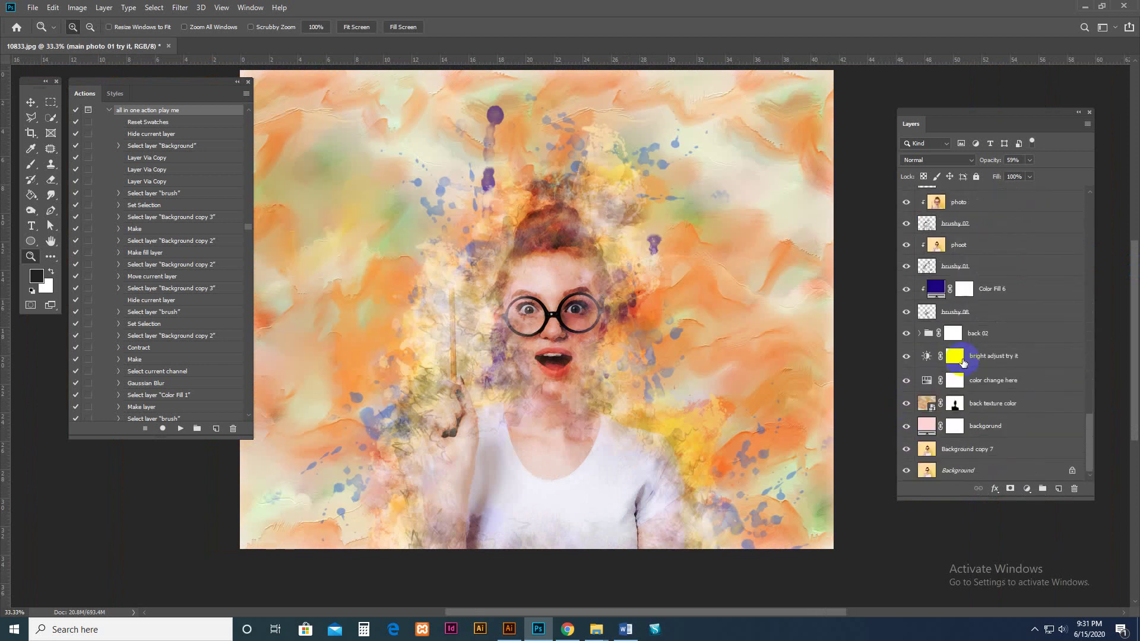
pyautogui.click(1000, 404)
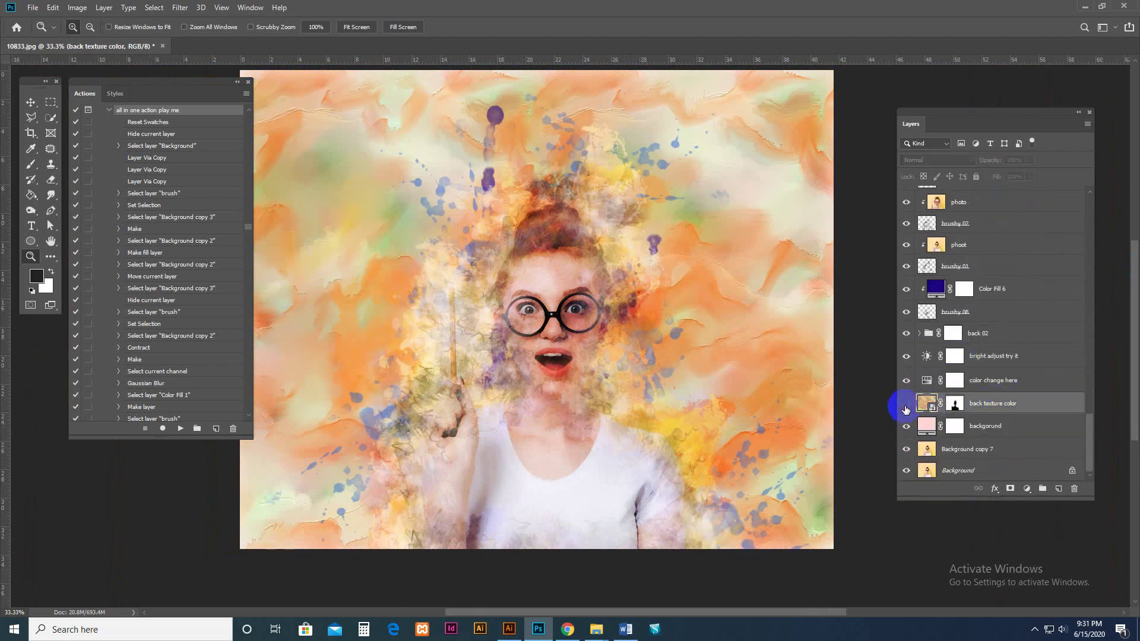
pyautogui.click(906, 407)
pyautogui.click(905, 407)
pyautogui.click(906, 408)
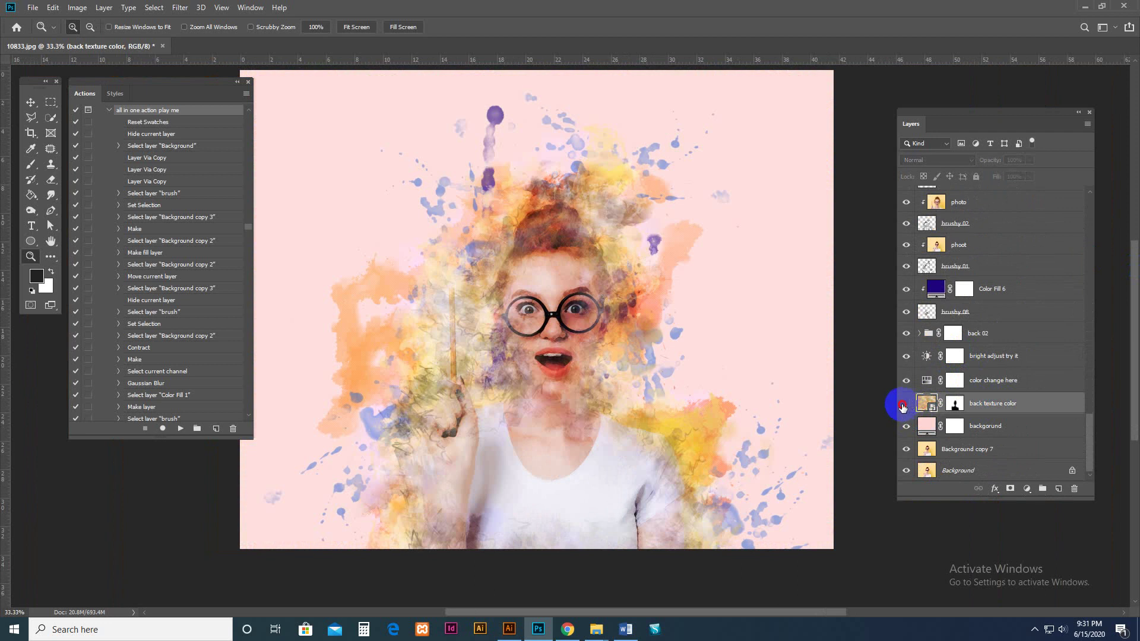
pyautogui.click(906, 408)
# Raise the brightness of the "bright adjust try it" layer to about 85
pyautogui.click(928, 357)
pyautogui.doubleClick(927, 356)
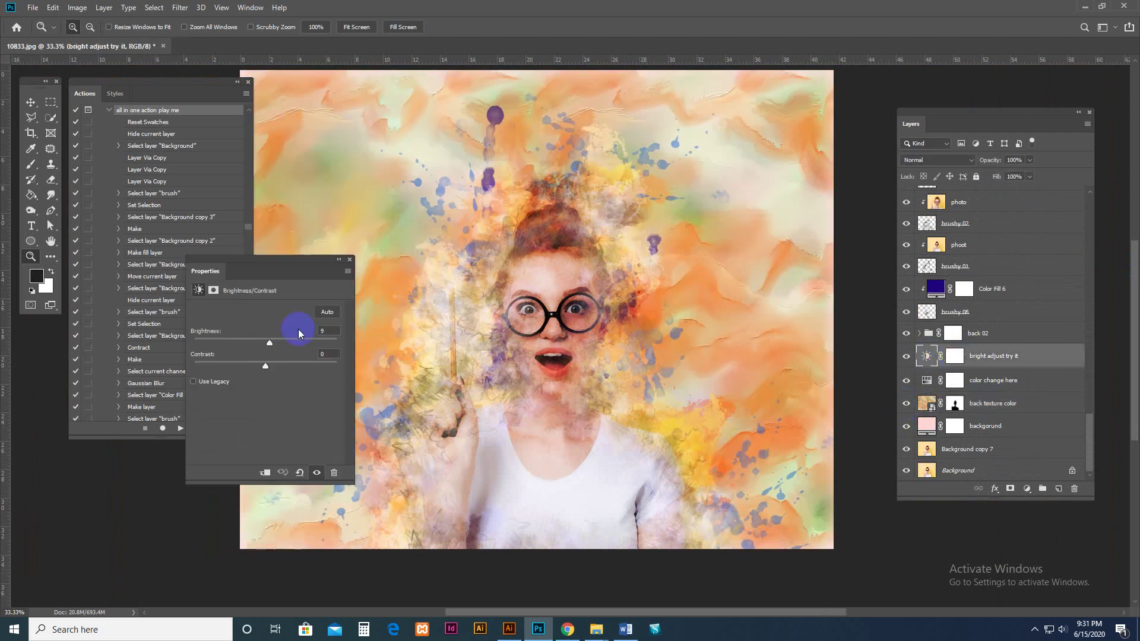
pyautogui.moveTo(294, 346)
pyautogui.mouseDown()
pyautogui.moveTo(323, 346)
pyautogui.moveTo(309, 348)
pyautogui.mouseUp()
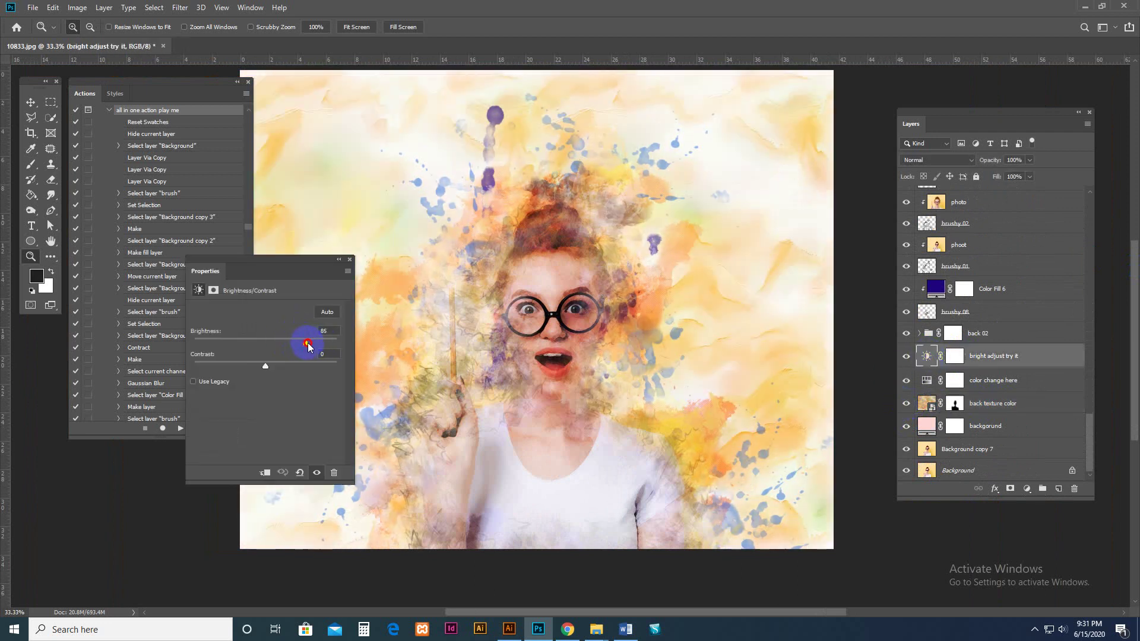
pyautogui.click(350, 262)
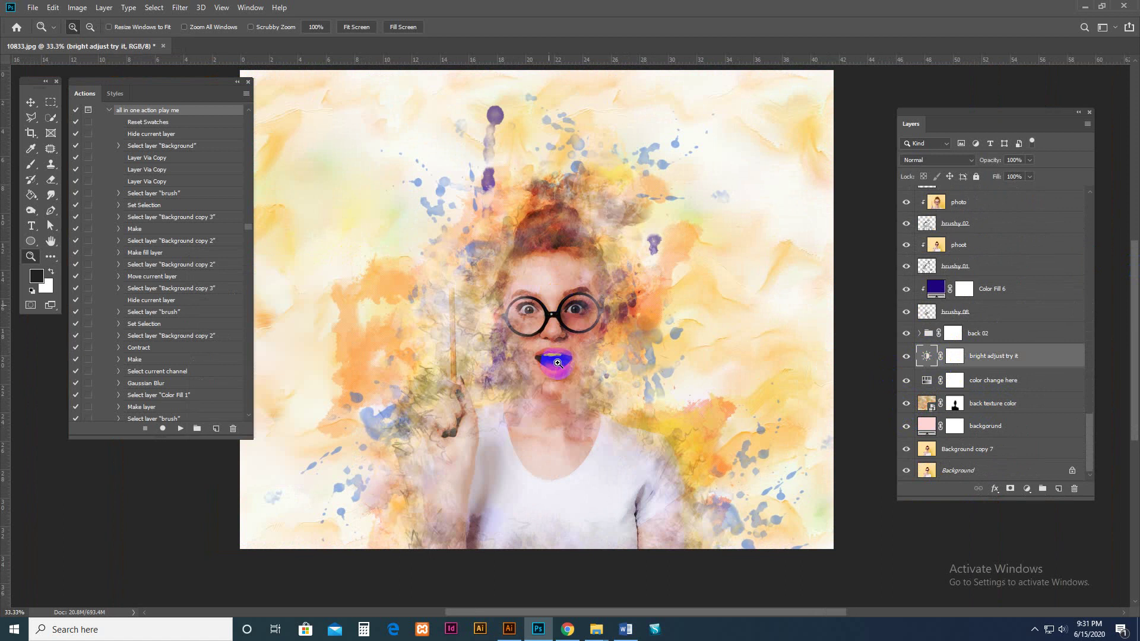
pyautogui.scroll(10, 997, 321)
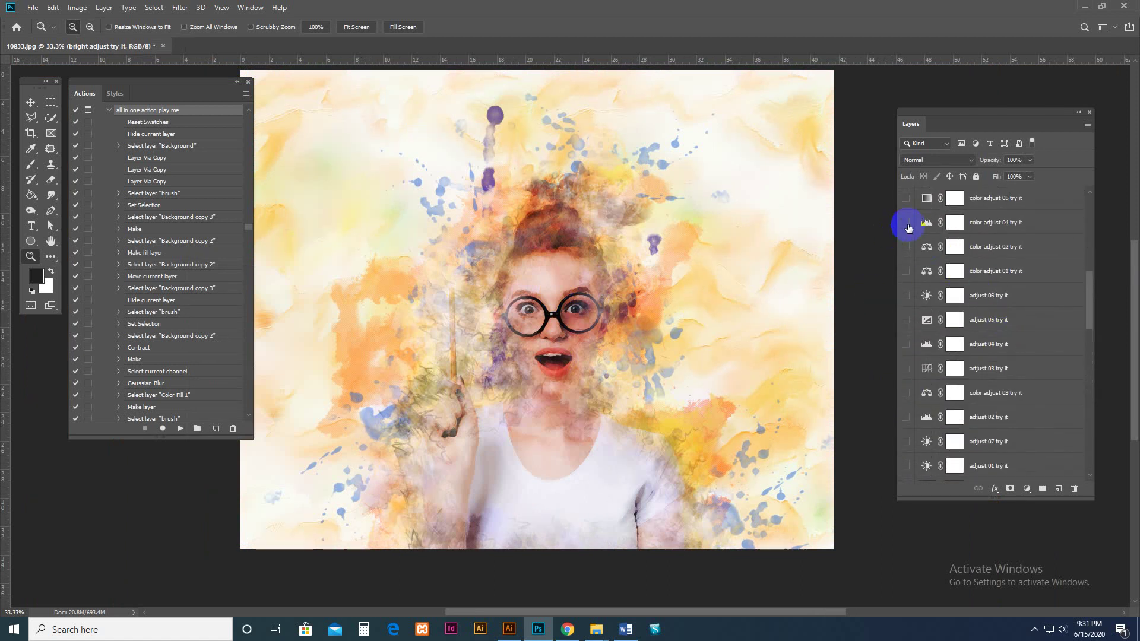
# Preview the artwork with the "color adjust 04", "color adjust 02" and "color adjust 01 try it" layers shown one at a time
pyautogui.click(906, 222)
pyautogui.click(905, 247)
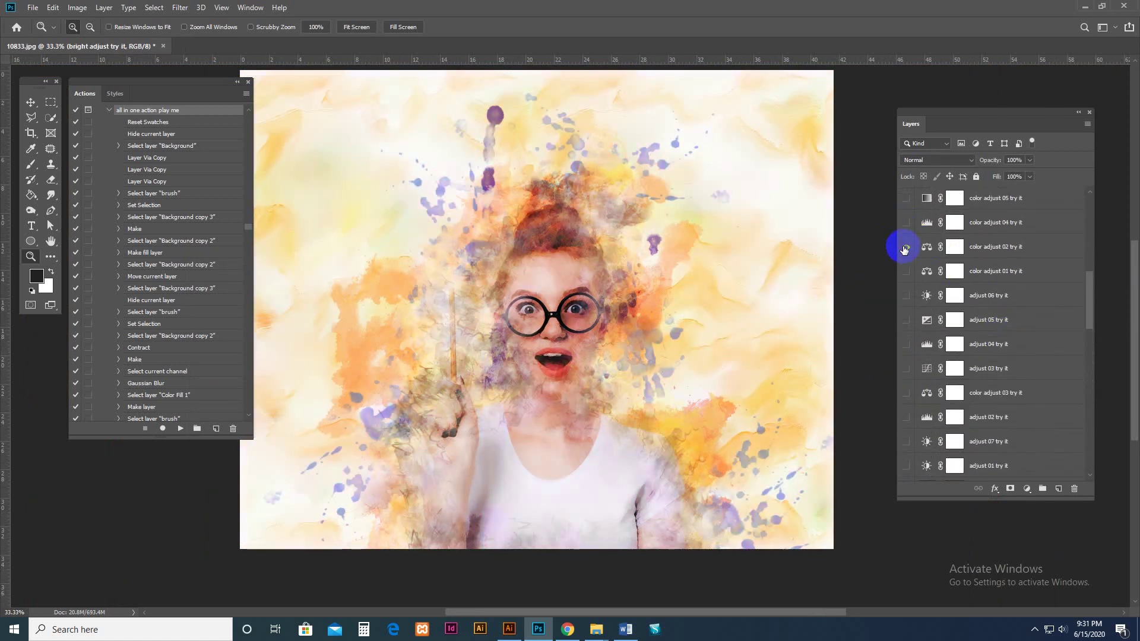
pyautogui.click(907, 272)
# Preview the "adjust 05", "adjust 04", "adjust 03", "color adjust 03", "adjust 02" and "adjust 07 try it" layers individually, leaving each hidden
pyautogui.click(907, 321)
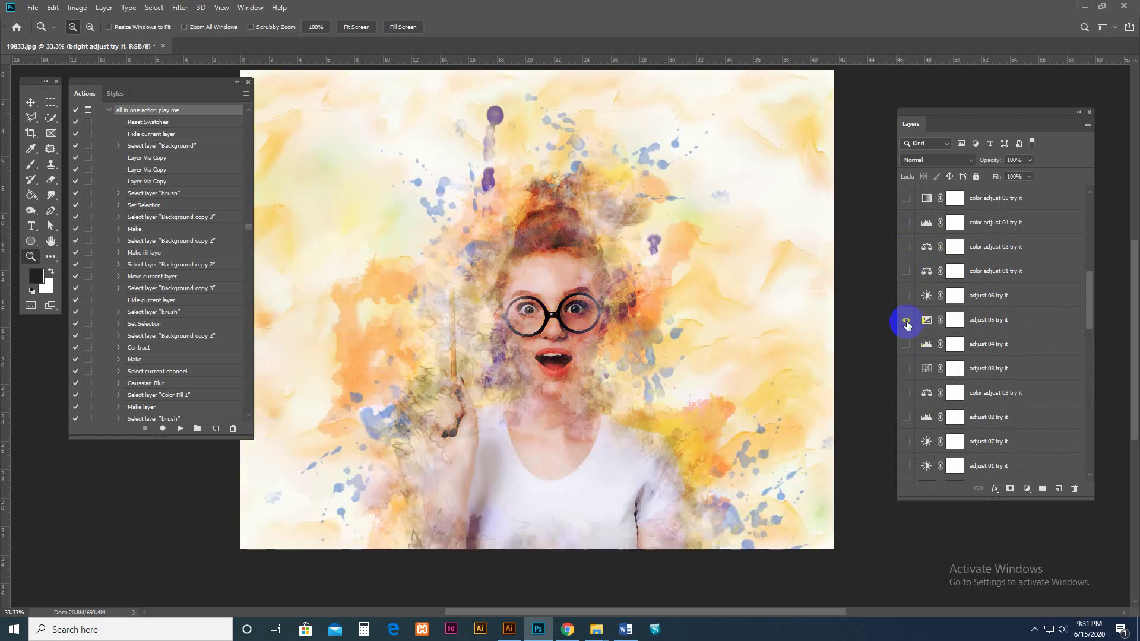
pyautogui.click(907, 320)
pyautogui.click(905, 344)
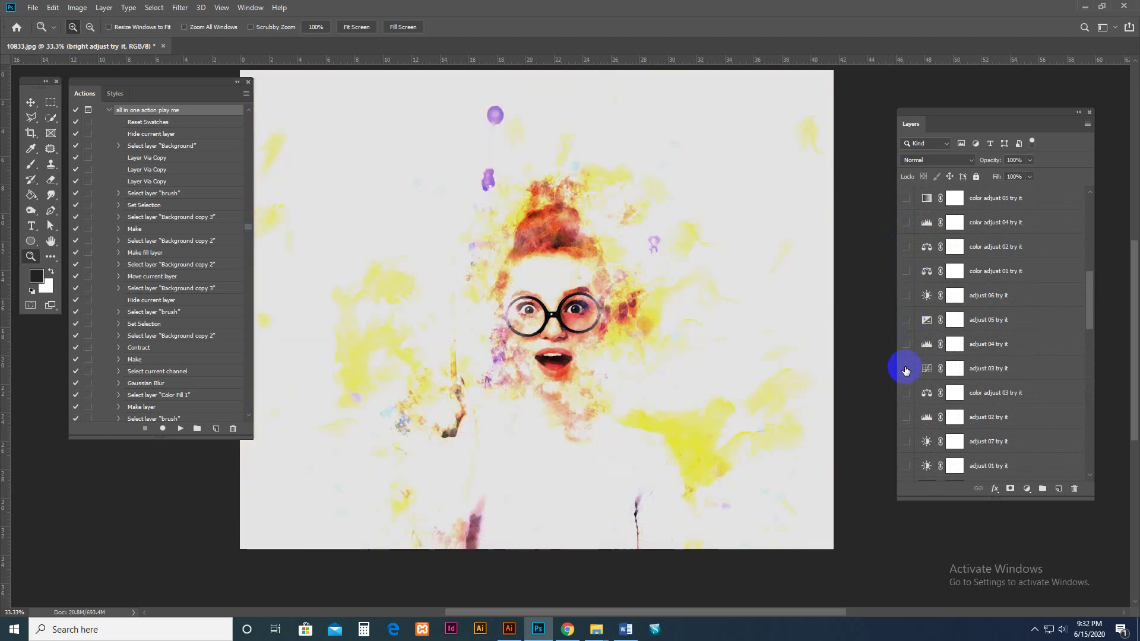
pyautogui.click(905, 369)
pyautogui.click(906, 393)
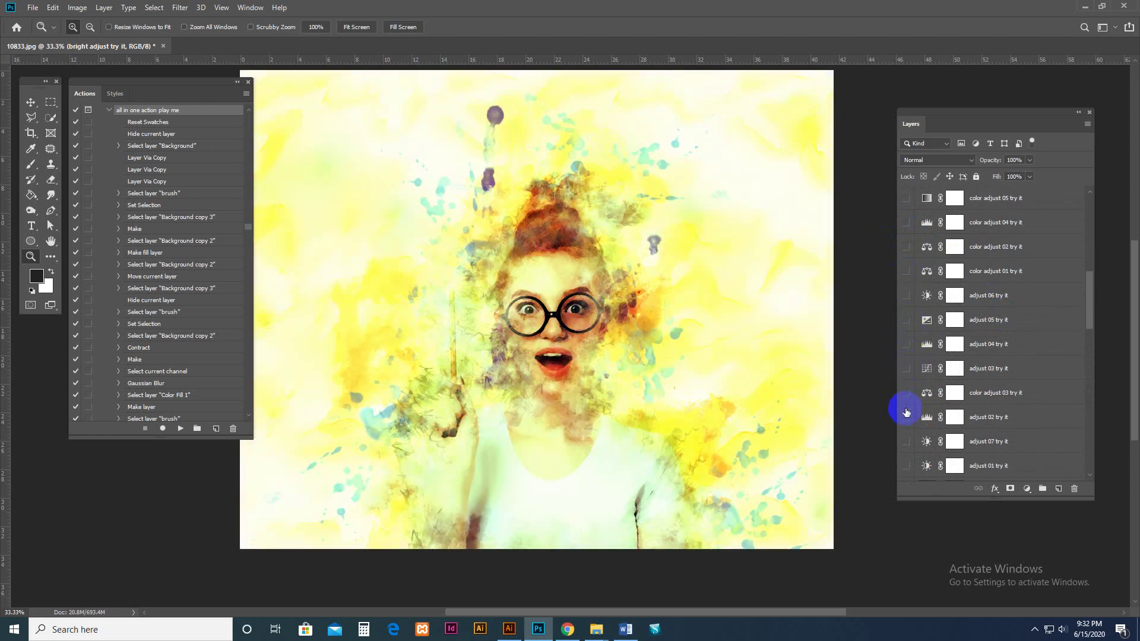
pyautogui.click(907, 416)
pyautogui.scroll(-3, 909, 392)
pyautogui.click(907, 331)
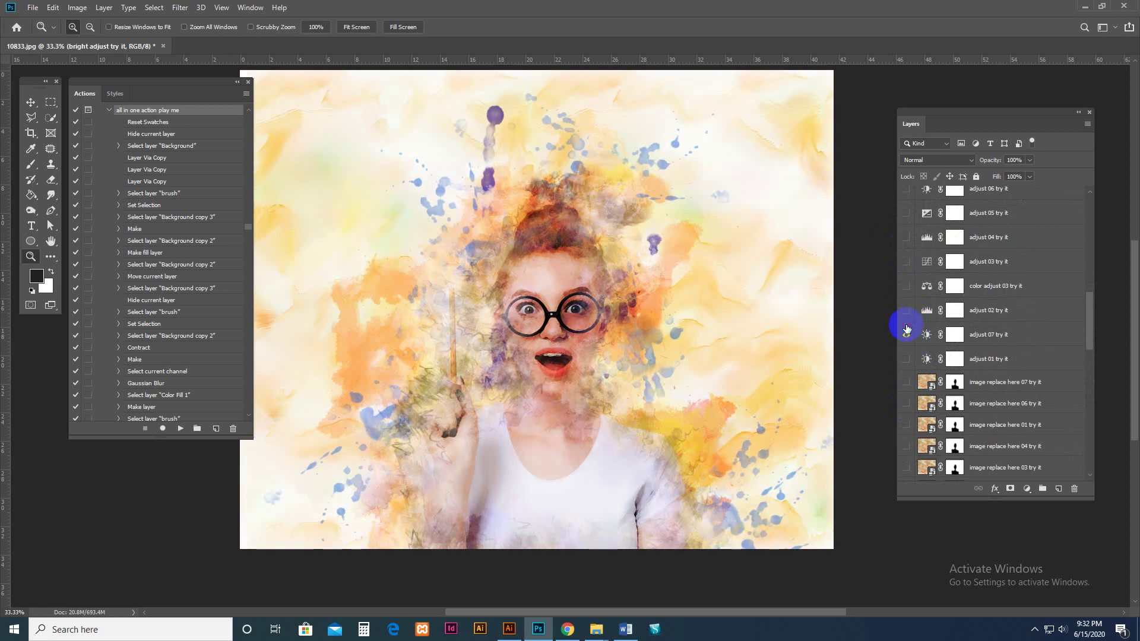
pyautogui.click(907, 329)
# Show the "adjust 01 try it" layer and check its effect on the portrait up close
pyautogui.click(907, 358)
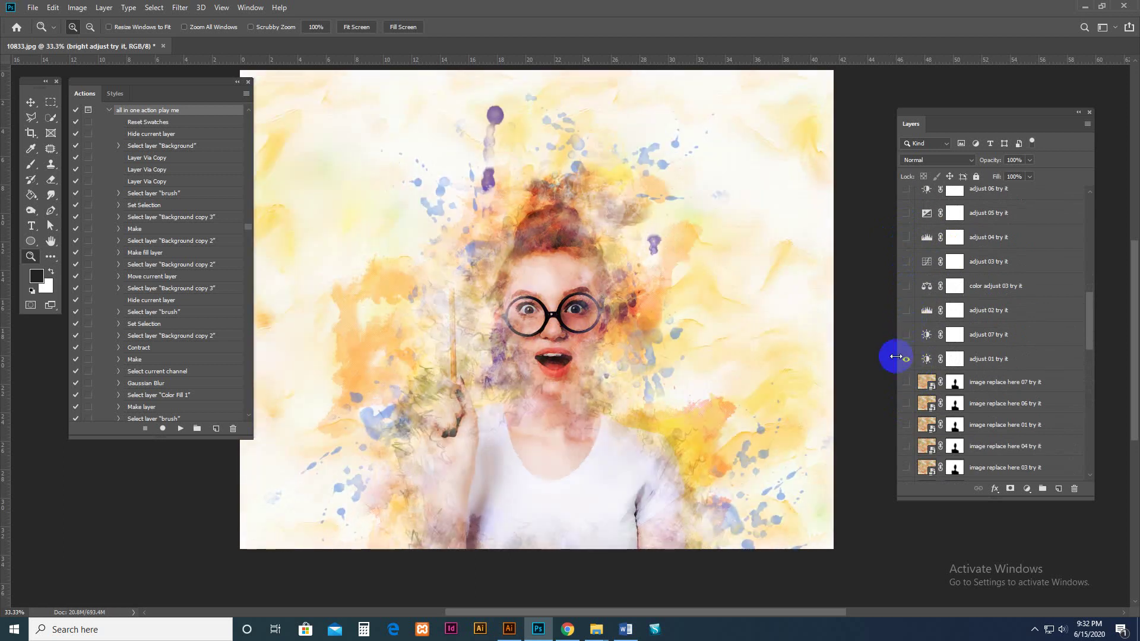
pyautogui.scroll(1, 629, 308)
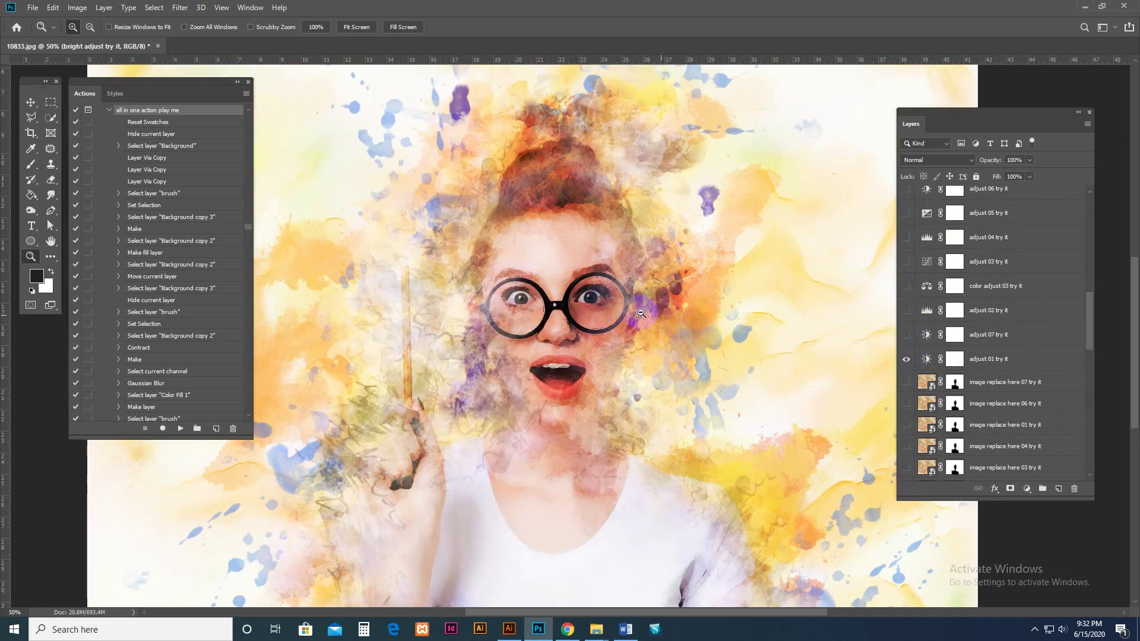
pyautogui.keyDown('alt'); pyautogui.click(679, 296); pyautogui.keyUp('alt')
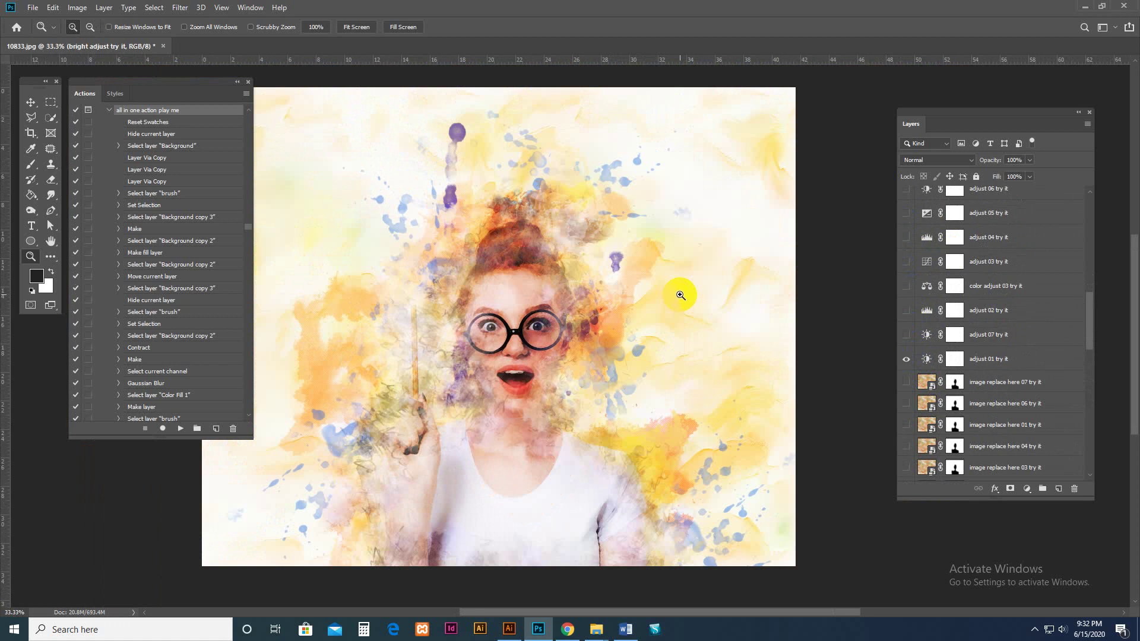